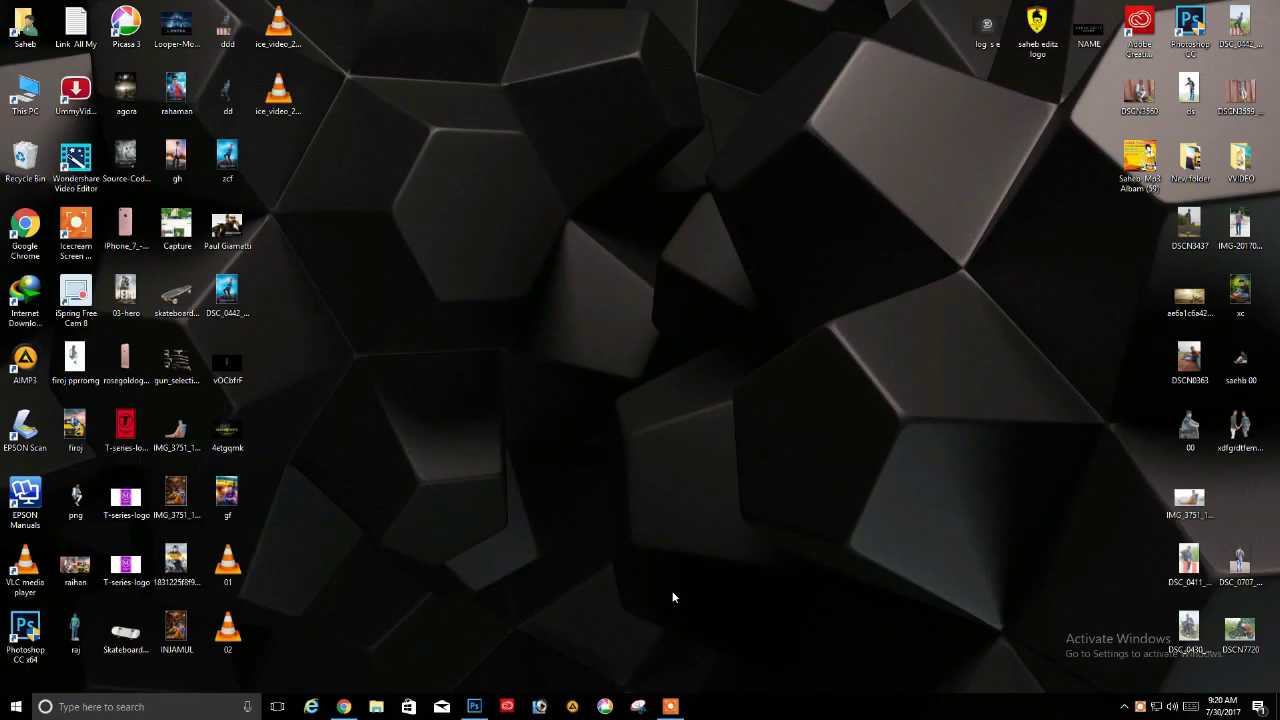
# - Launch Photoshop CC from the Windows taskbar to get an empty workspace
pyautogui.click(344, 707)
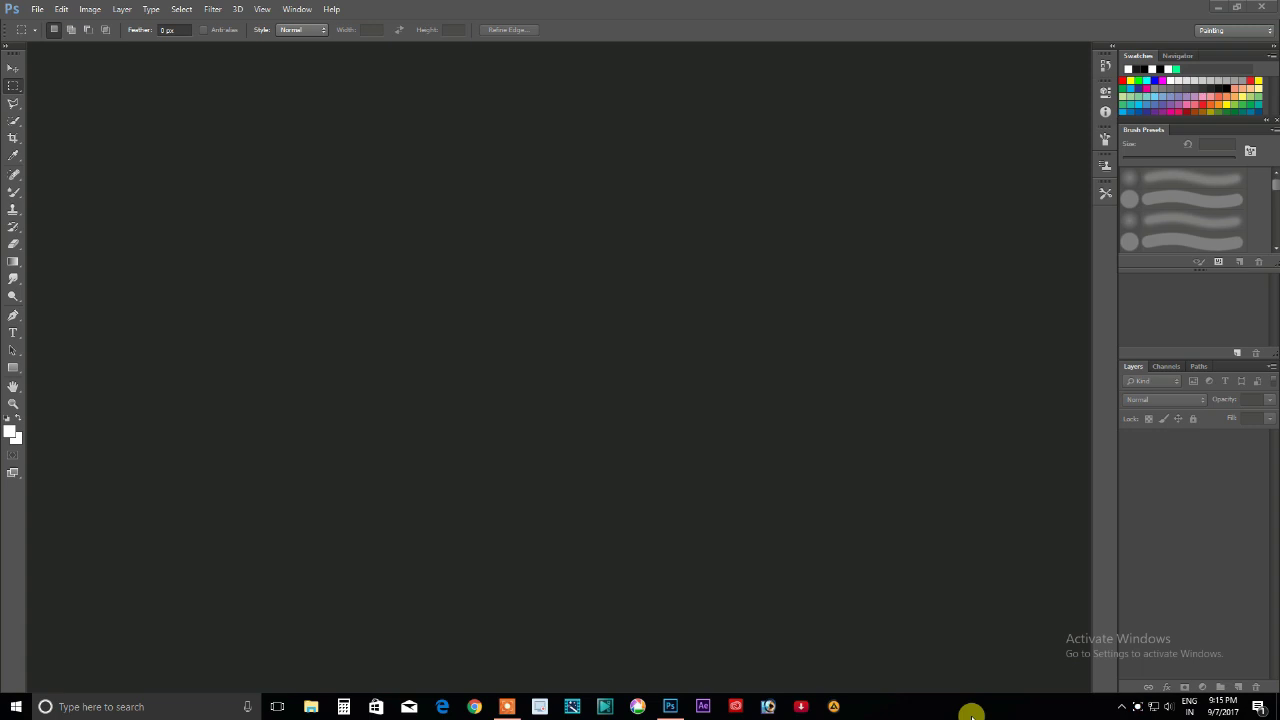
# - Open IMG_5201.JPG from the Desktop and pick the Quick Selection tool
pyautogui.click(40, 10)
pyautogui.click(51, 35)
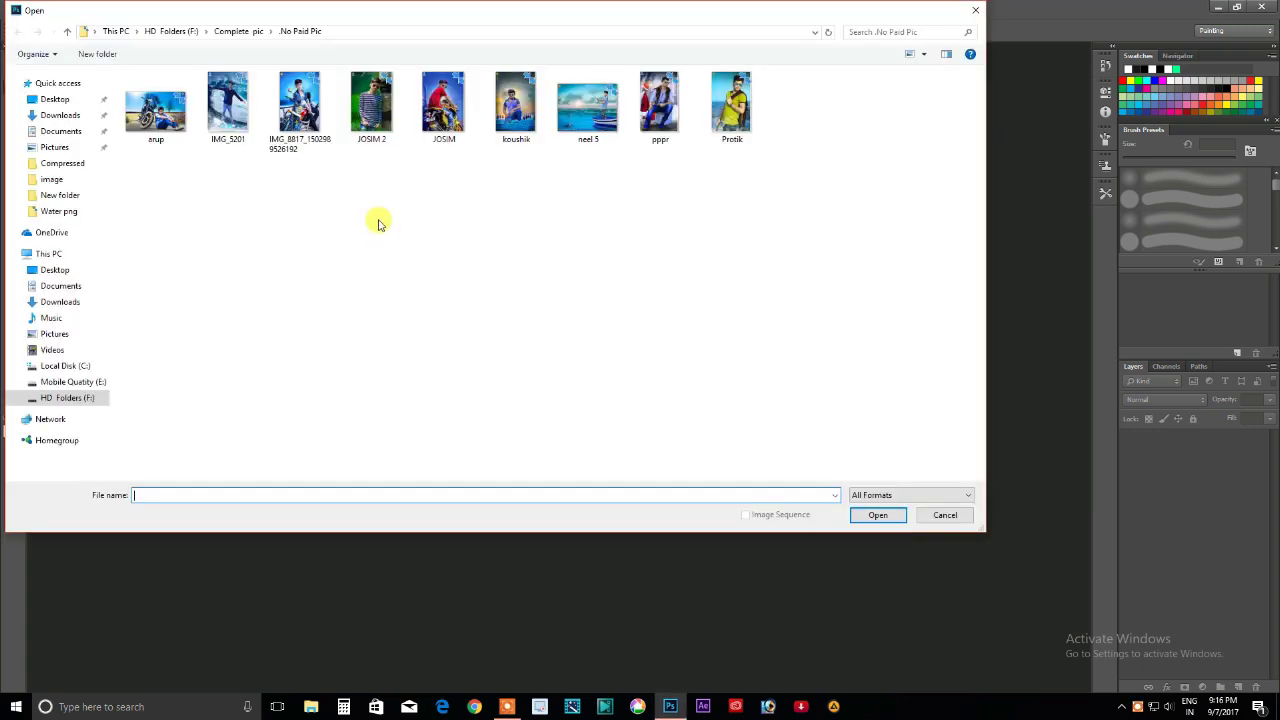
pyautogui.click(80, 101)
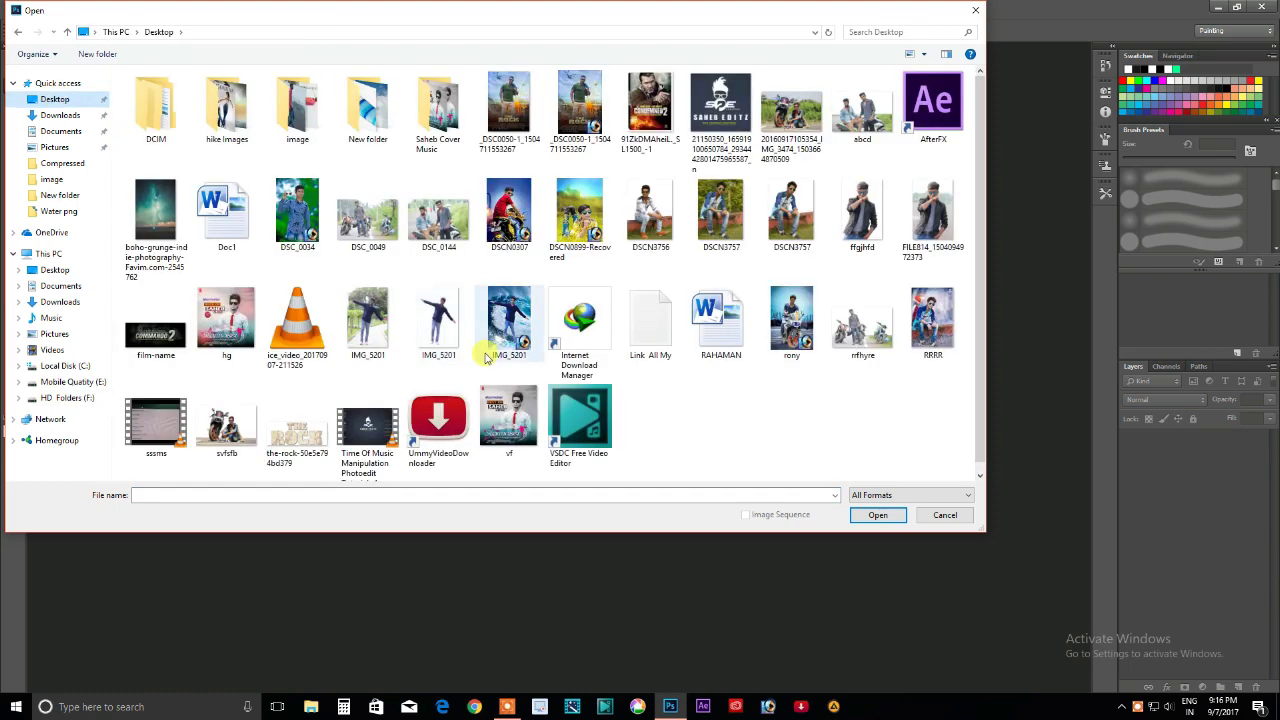
pyautogui.click(372, 315)
pyautogui.click(860, 518)
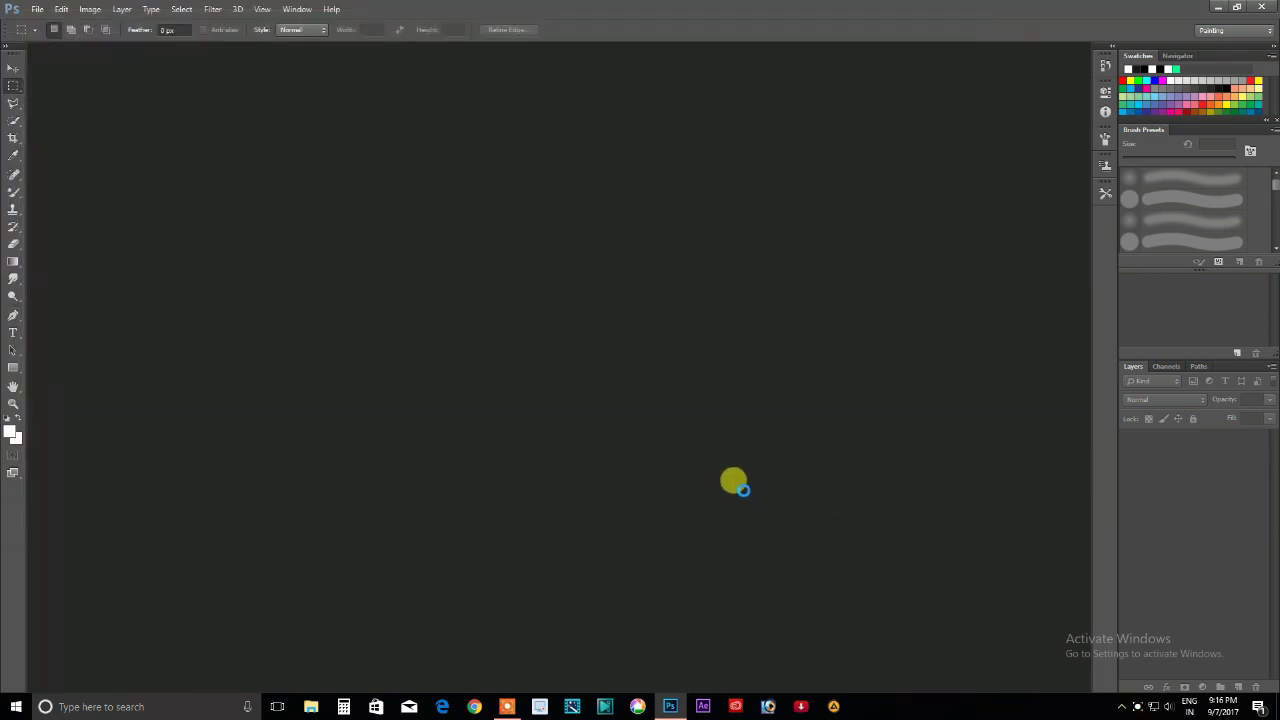
pyautogui.click(12, 121)
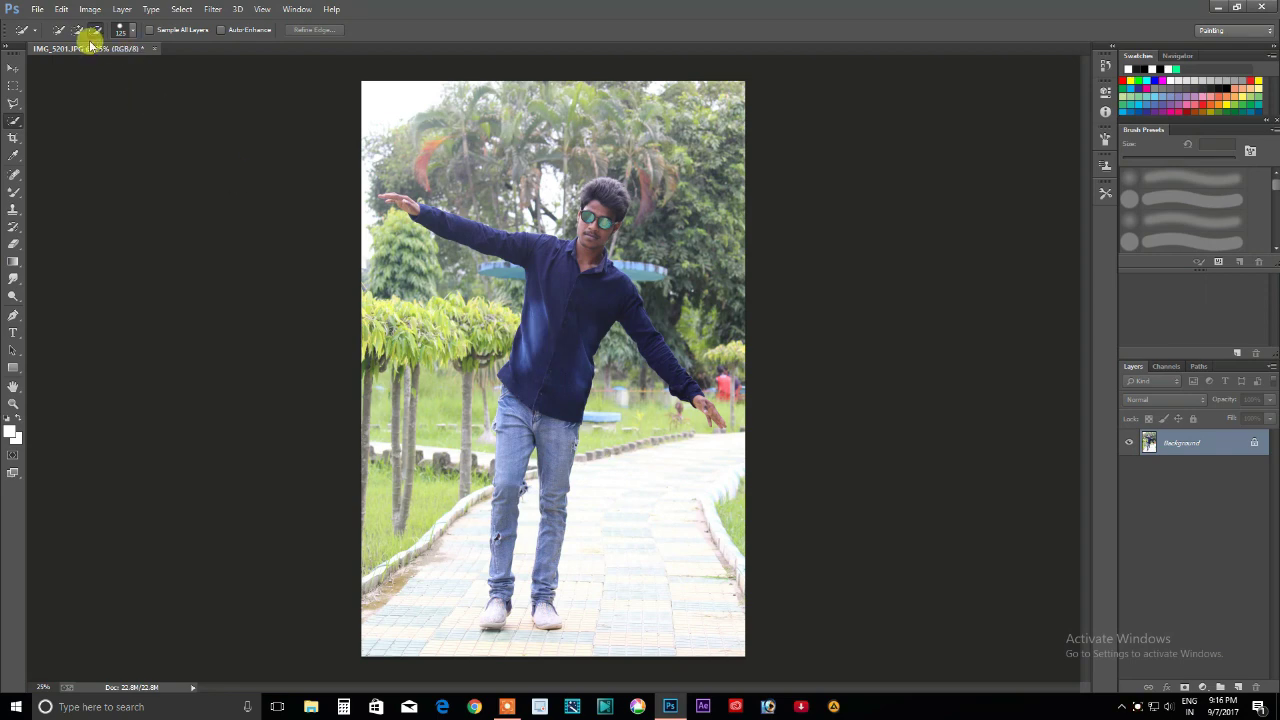
# - Brush a Quick Selection over the man's shirt, head, arm, legs and shoes
pyautogui.moveTo(557, 351); pyautogui.dragTo(594, 206)
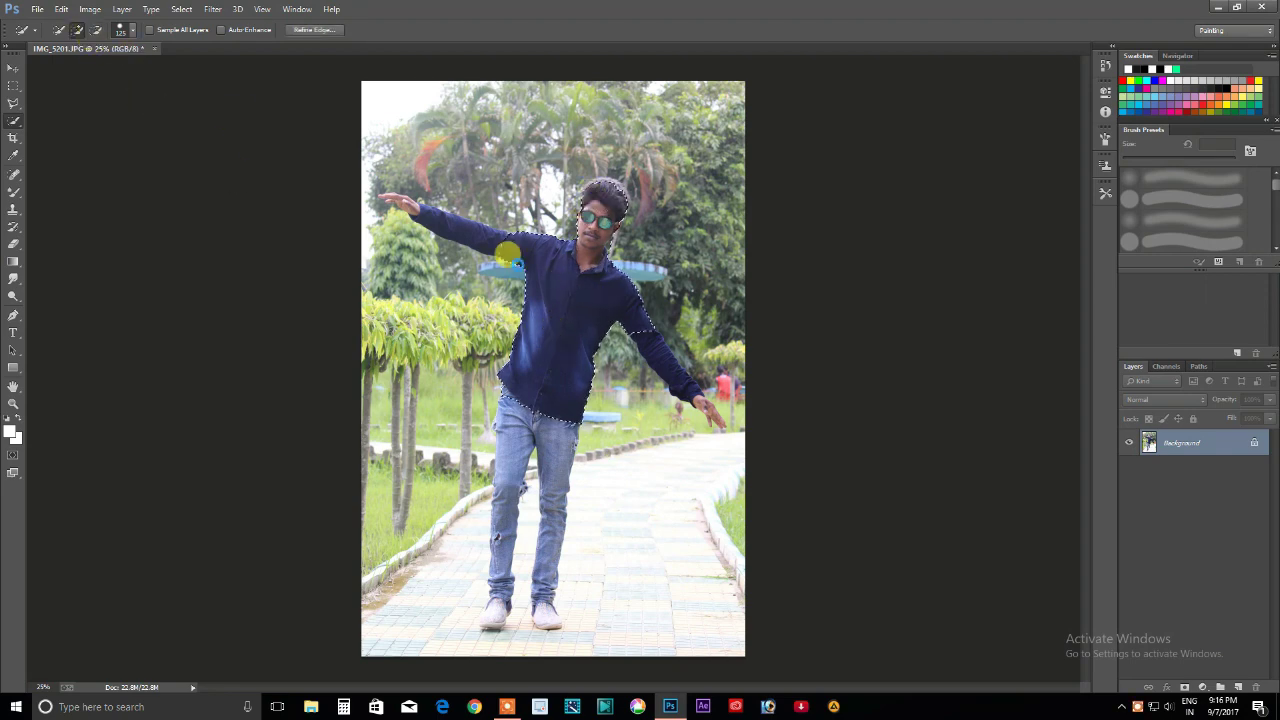
pyautogui.moveTo(652, 347); pyautogui.dragTo(708, 411)
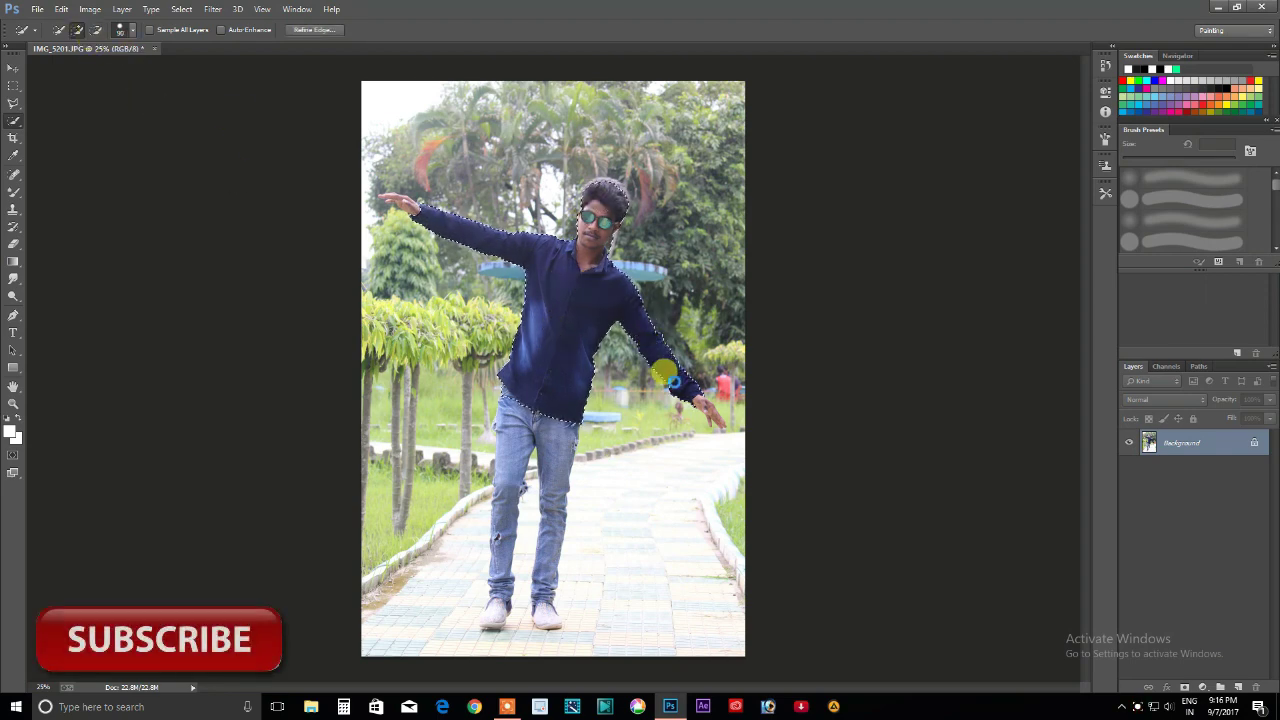
pyautogui.moveTo(548, 492); pyautogui.dragTo(505, 522)
pyautogui.moveTo(502, 621); pyautogui.dragTo(553, 535)
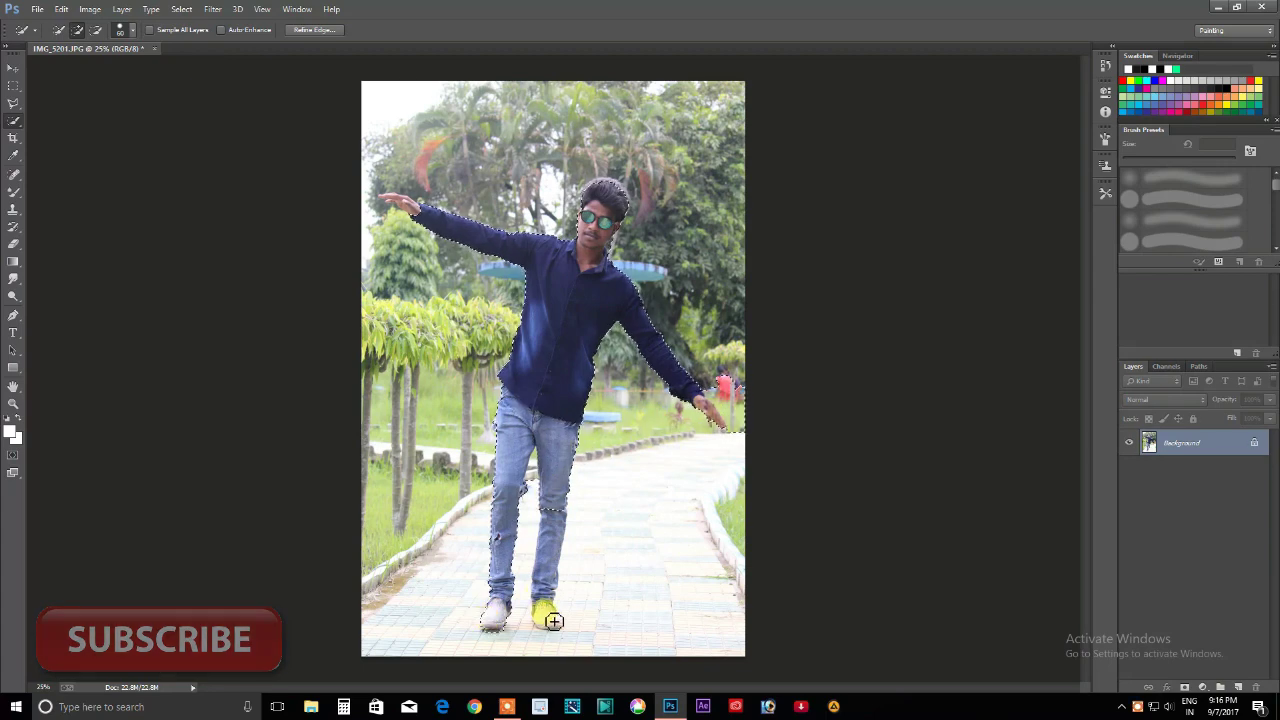
pyautogui.scroll(3, 537, 489)
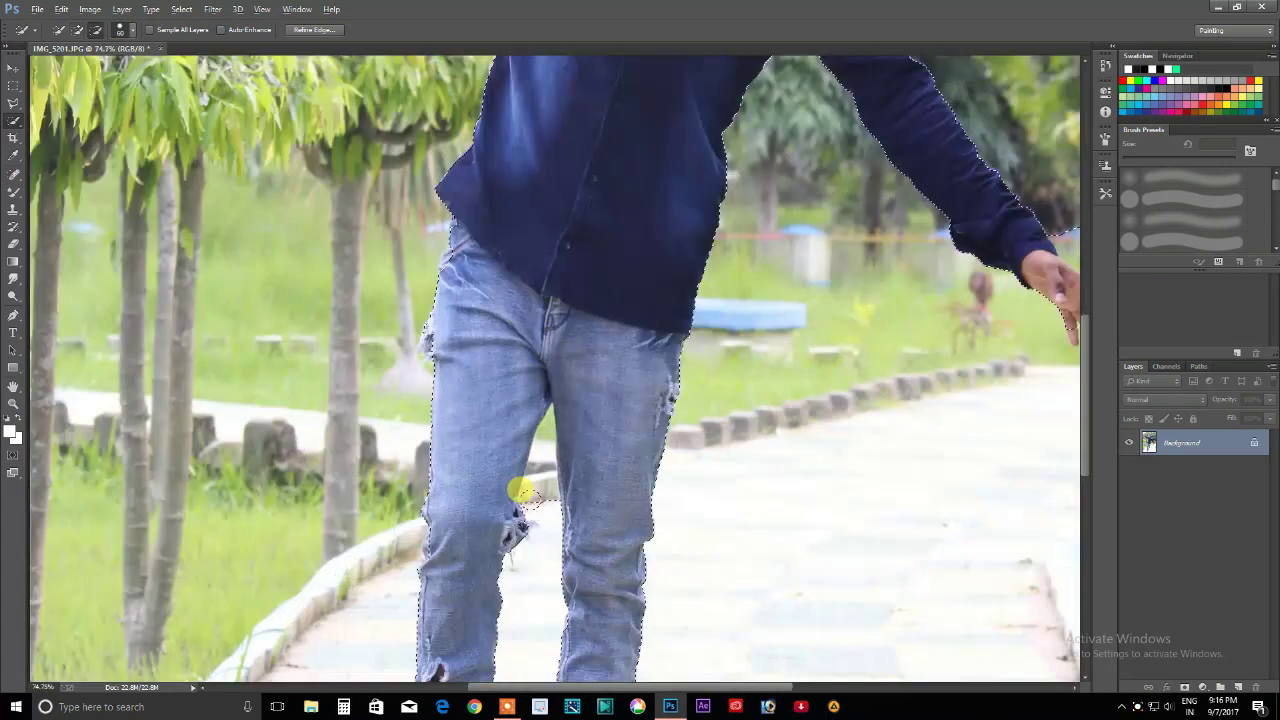
pyautogui.scroll(2, 527, 443)
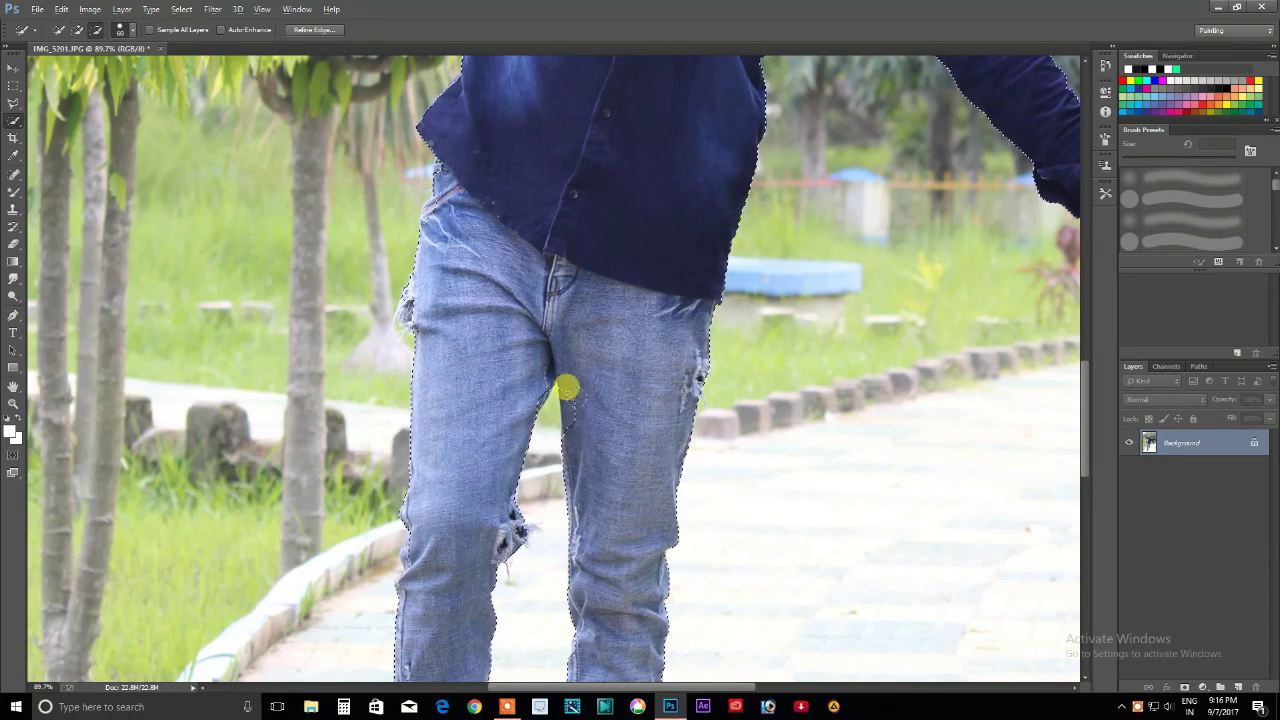
# - Subtract stray background areas from the man's selection using Alt
pyautogui.press('alt')
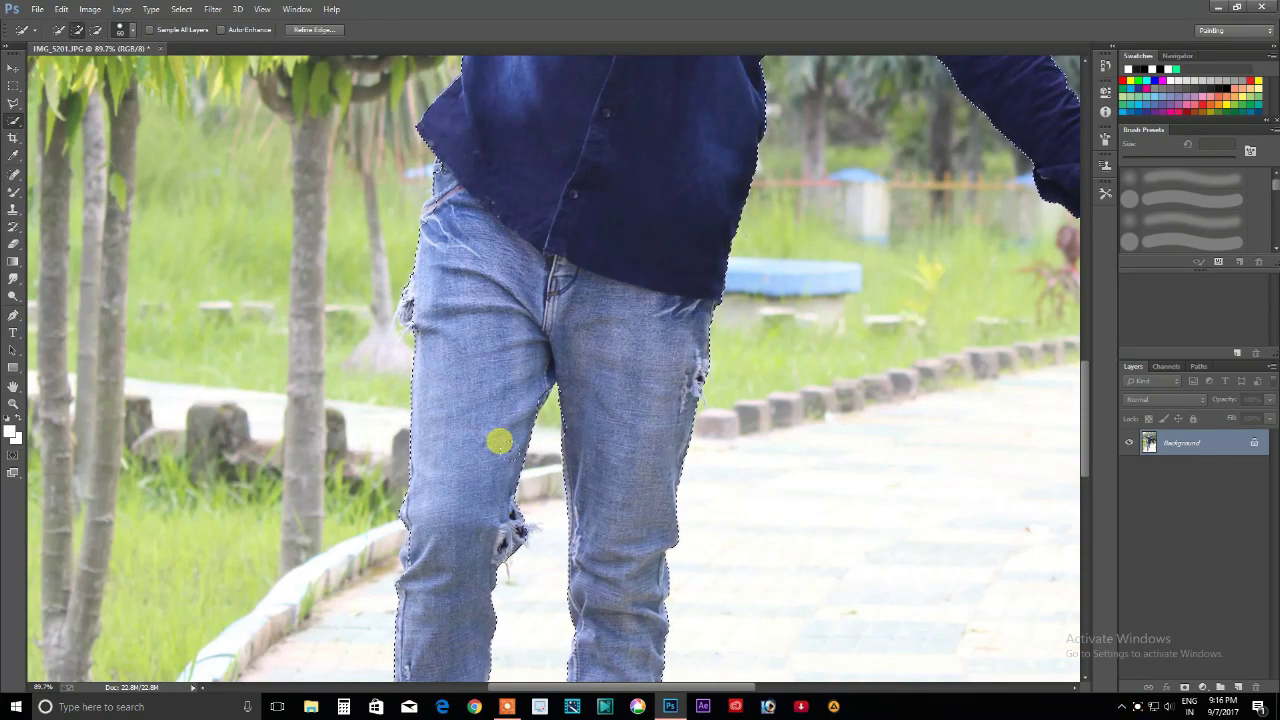
pyautogui.scroll(-5, 517, 457)
pyautogui.scroll(1, 587, 338)
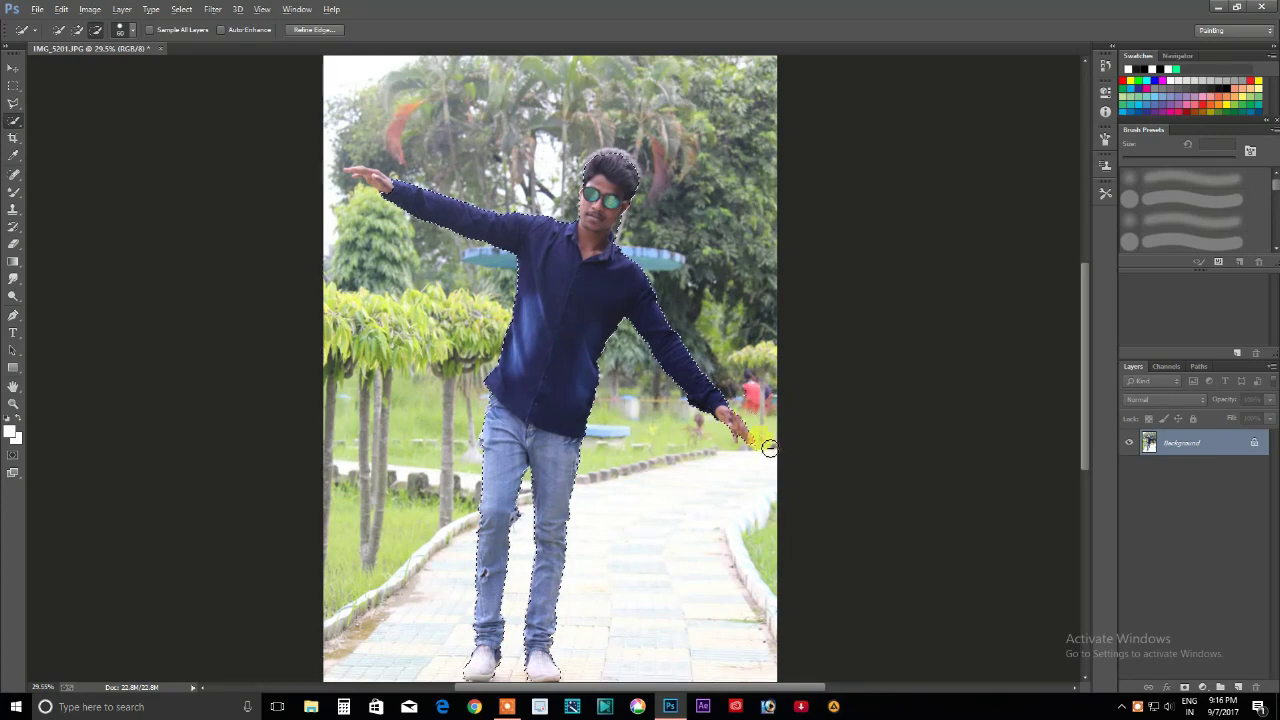
pyautogui.press('alt')
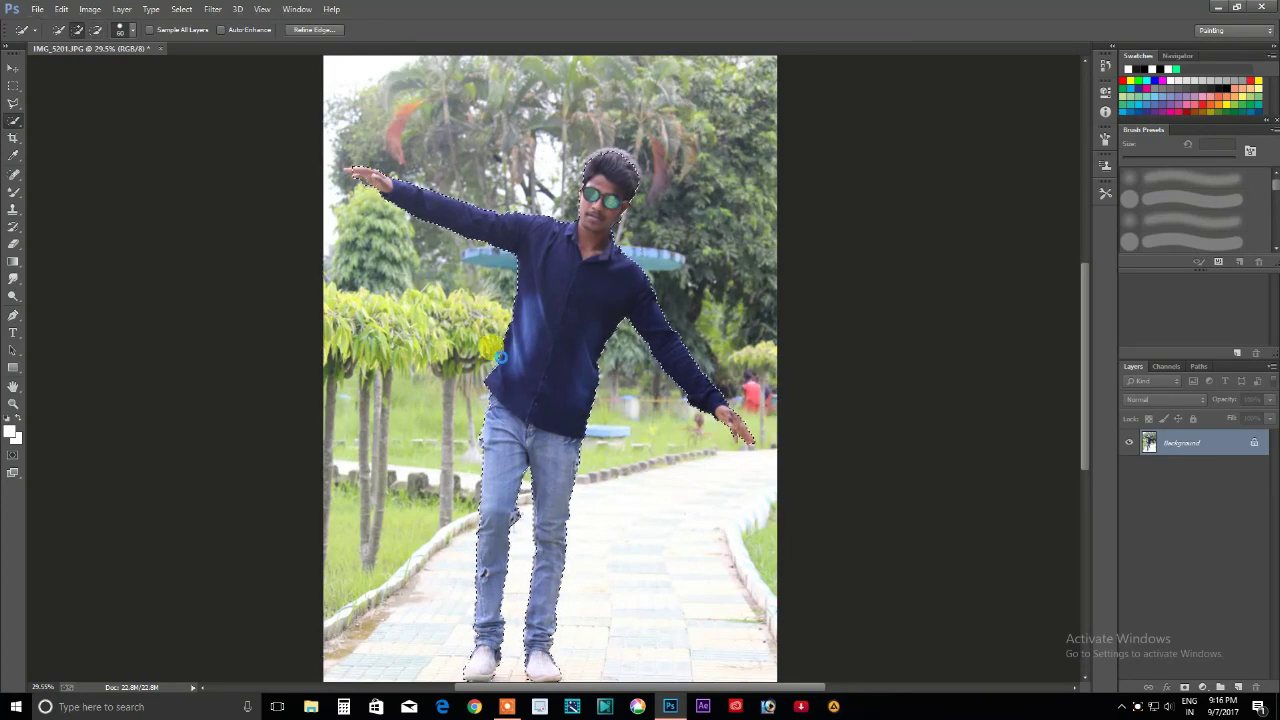
pyautogui.click(305, 29)
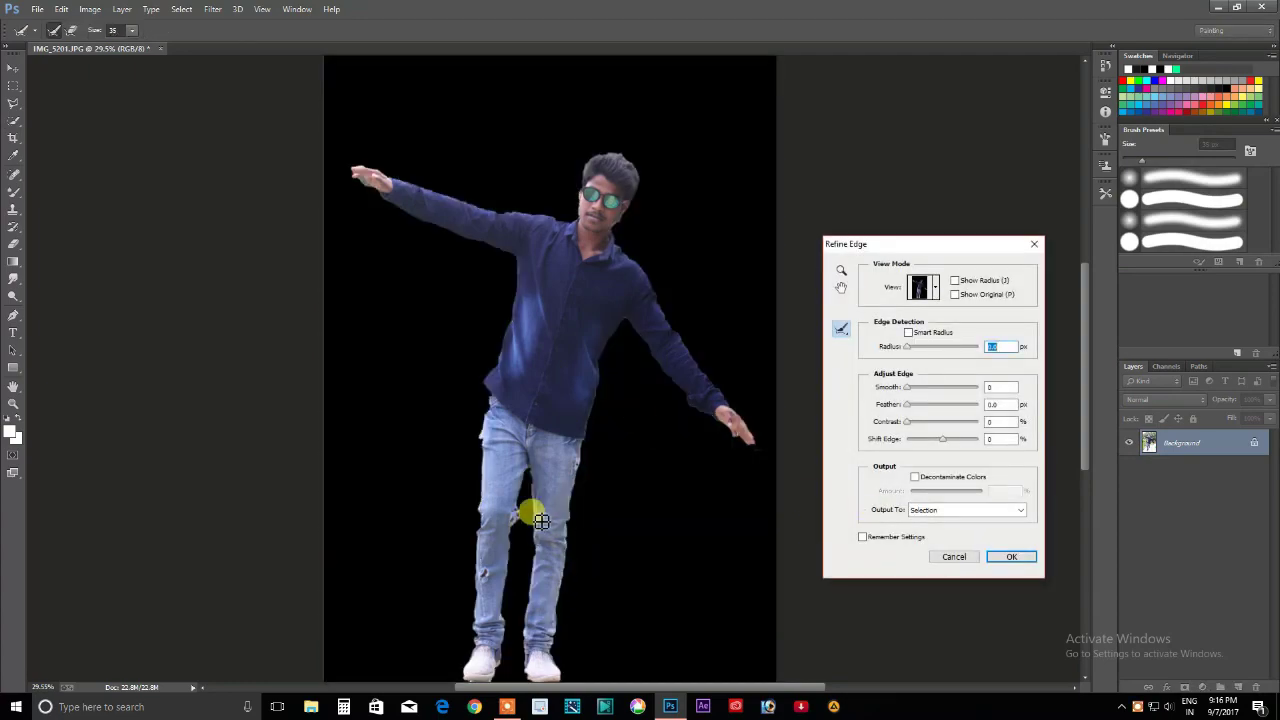
# - Clean up the jeans edges with the Refine Radius brush and apply Refine Edge
pyautogui.scroll(5, 541, 518)
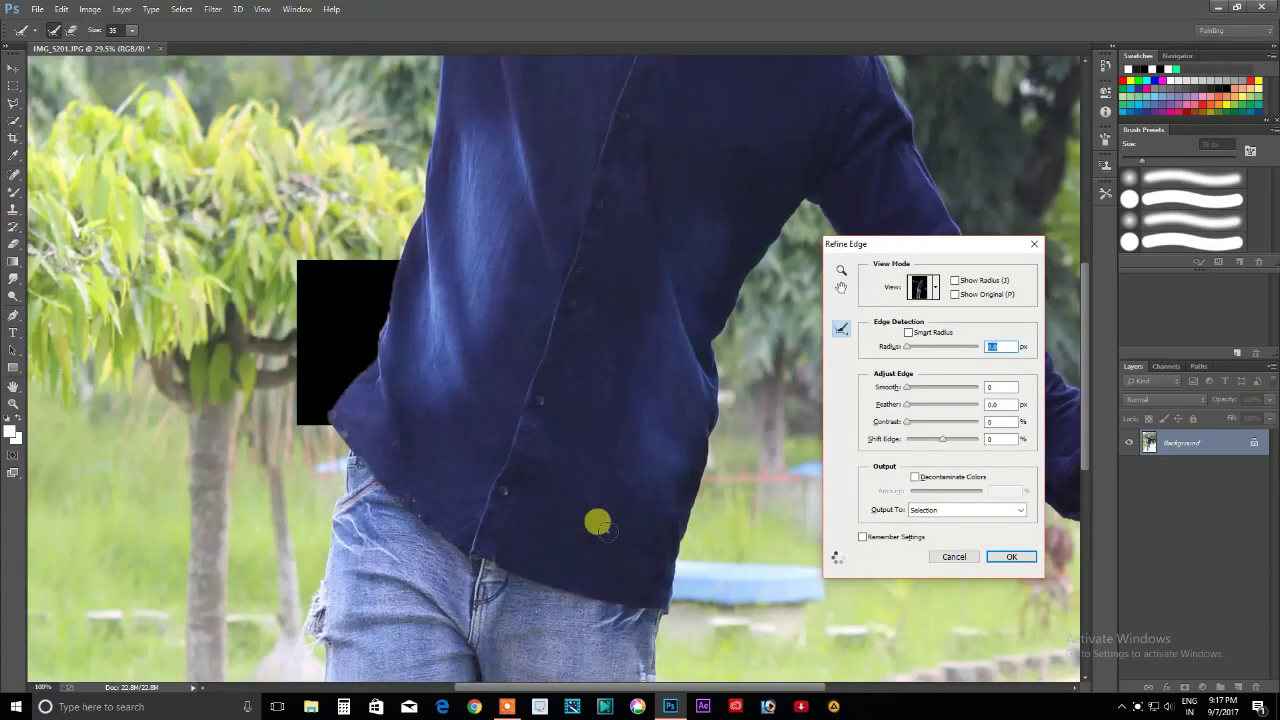
pyautogui.moveTo(1086, 371); pyautogui.dragTo(1093, 470)
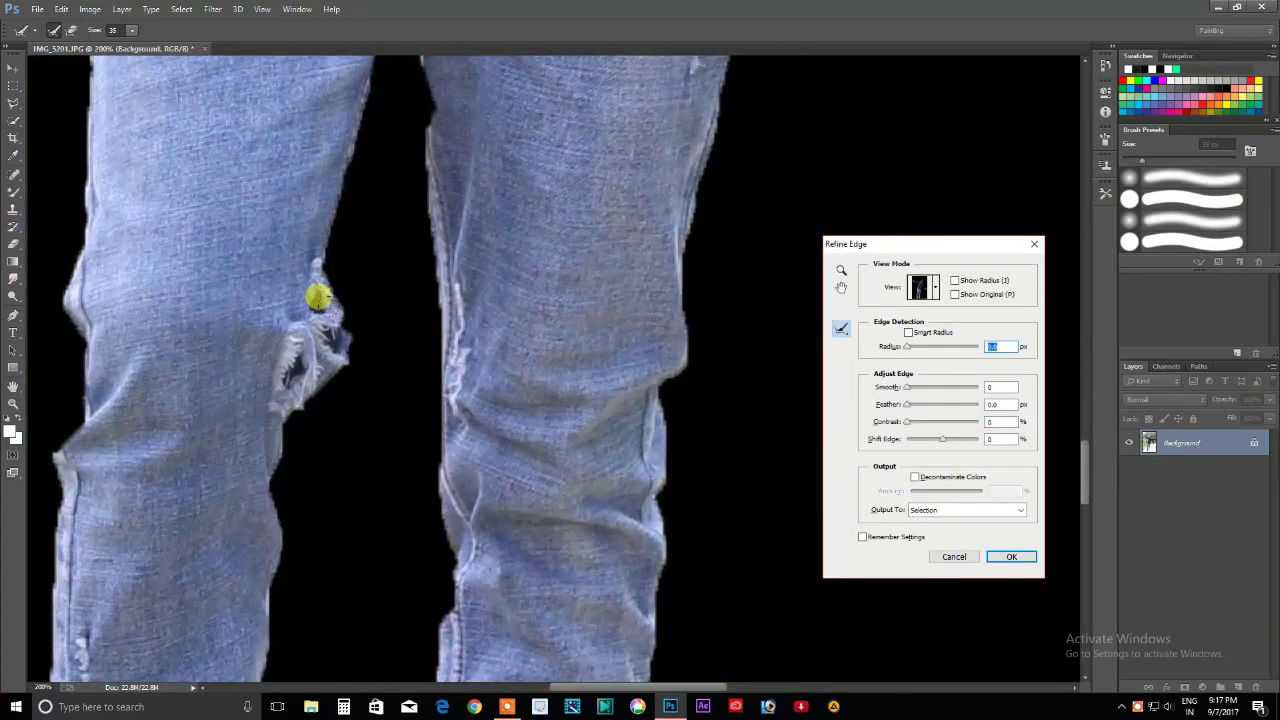
pyautogui.moveTo(314, 294); pyautogui.dragTo(327, 319)
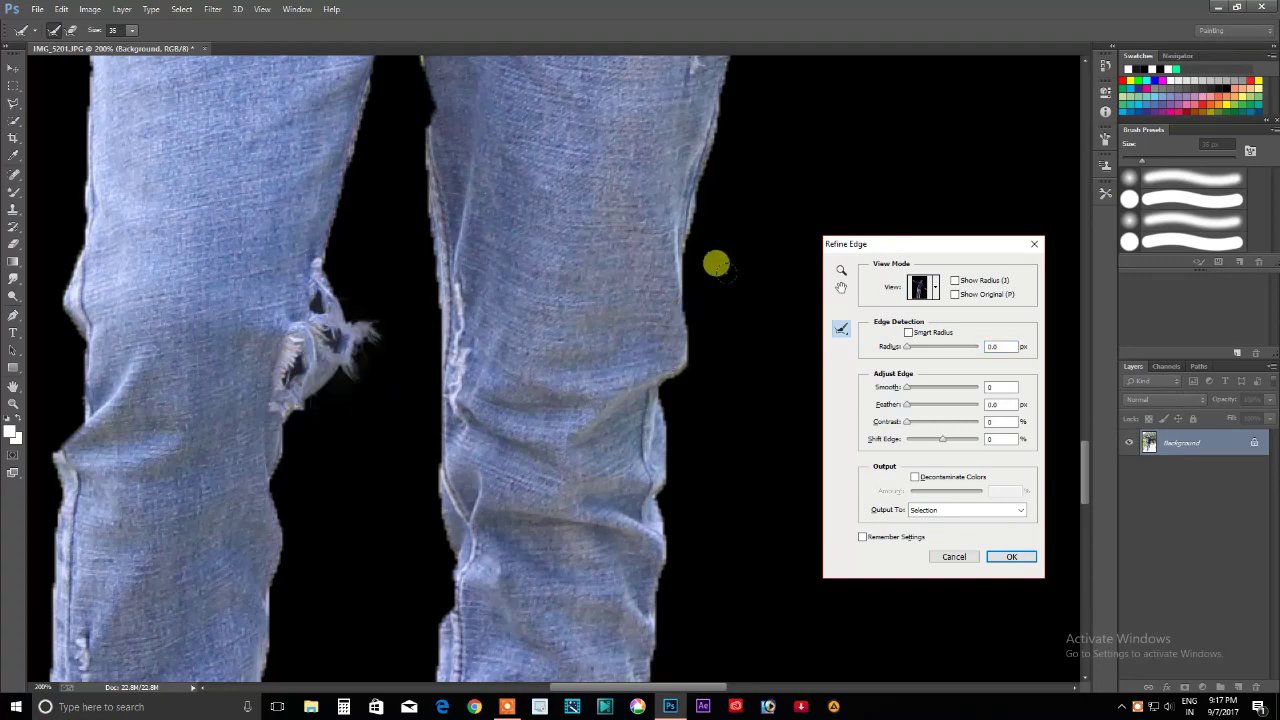
pyautogui.scroll(4, 714, 263)
pyautogui.moveTo(723, 214); pyautogui.dragTo(720, 207)
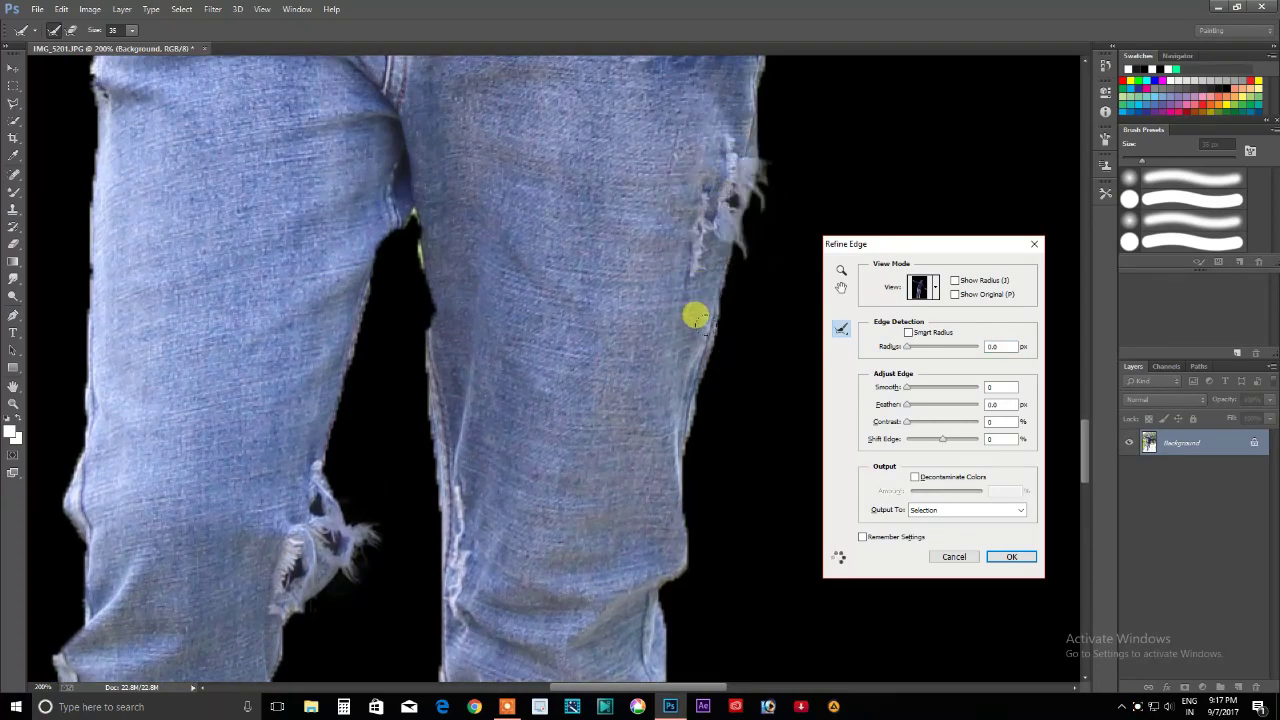
pyautogui.scroll(2, 89, 257)
pyautogui.scroll(2, 54, 94)
pyautogui.moveTo(70, 100)
pyautogui.mouseDown()
pyautogui.moveTo(60, 240)
pyautogui.moveTo(42, 246)
pyautogui.mouseUp()
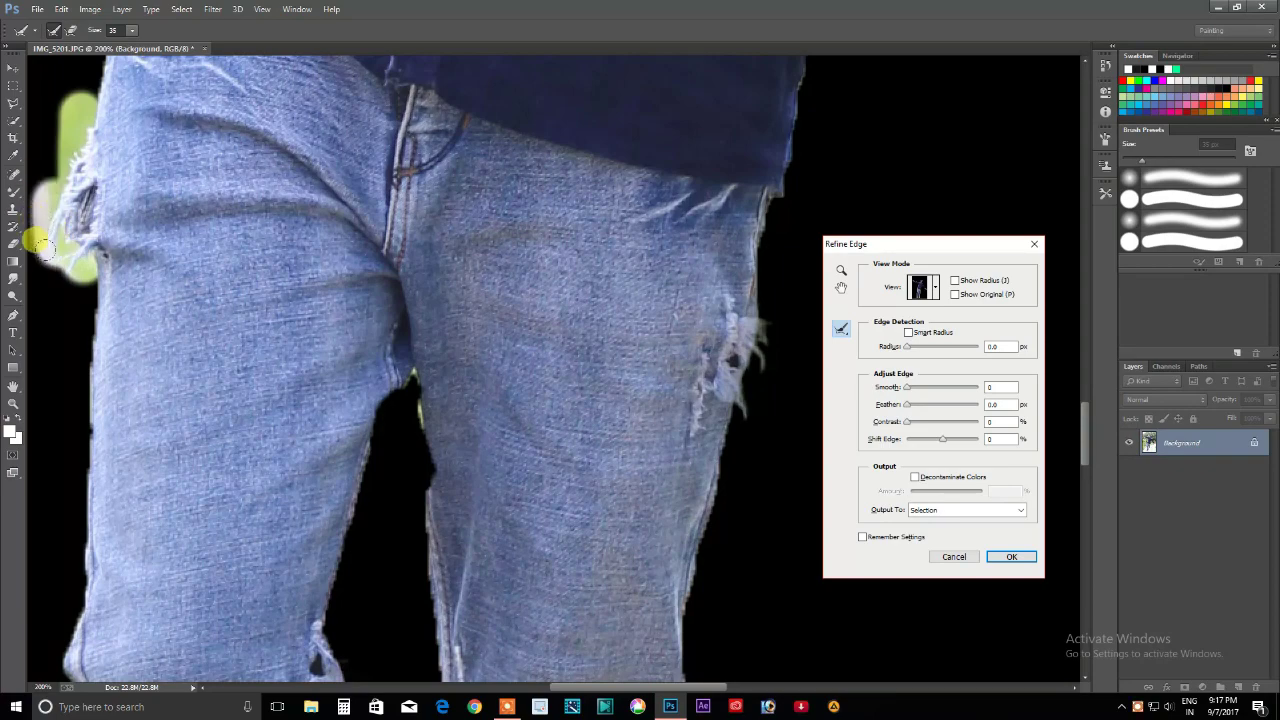
pyautogui.scroll(-2, 404, 440)
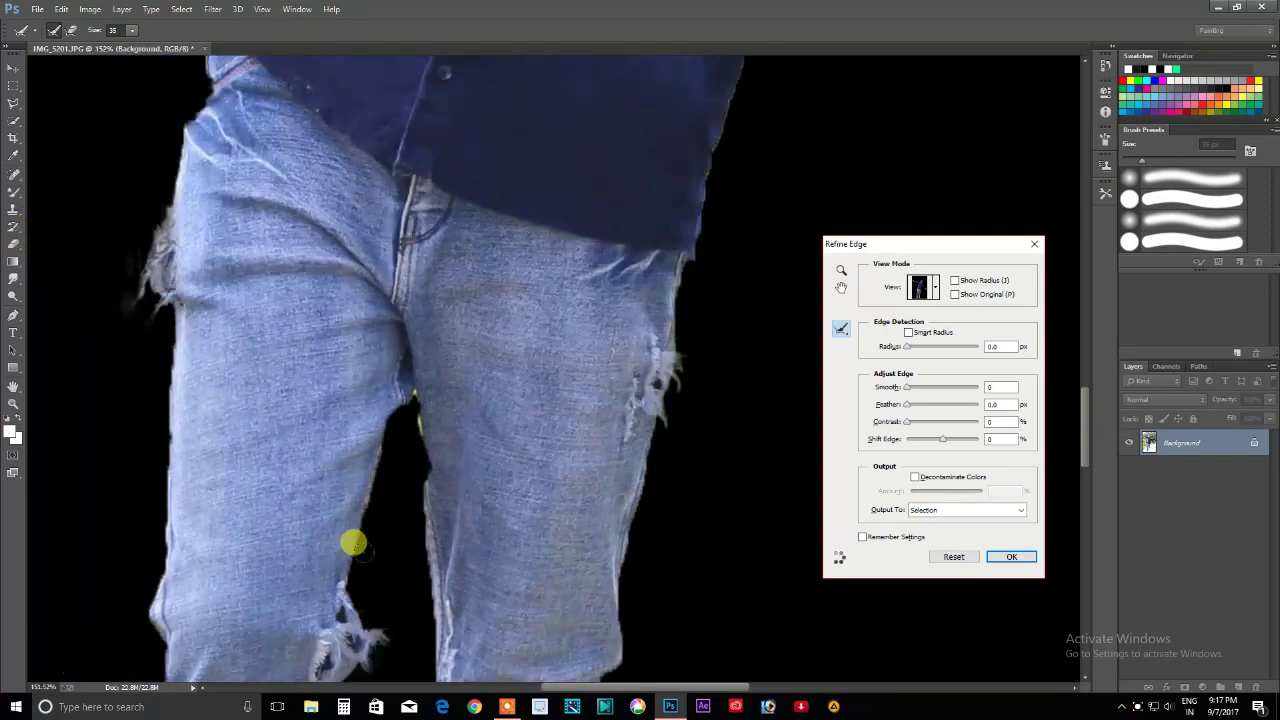
pyautogui.click(1012, 558)
# - Add a layer mask so only the man remains on a transparent background
pyautogui.scroll(-2, 829, 480)
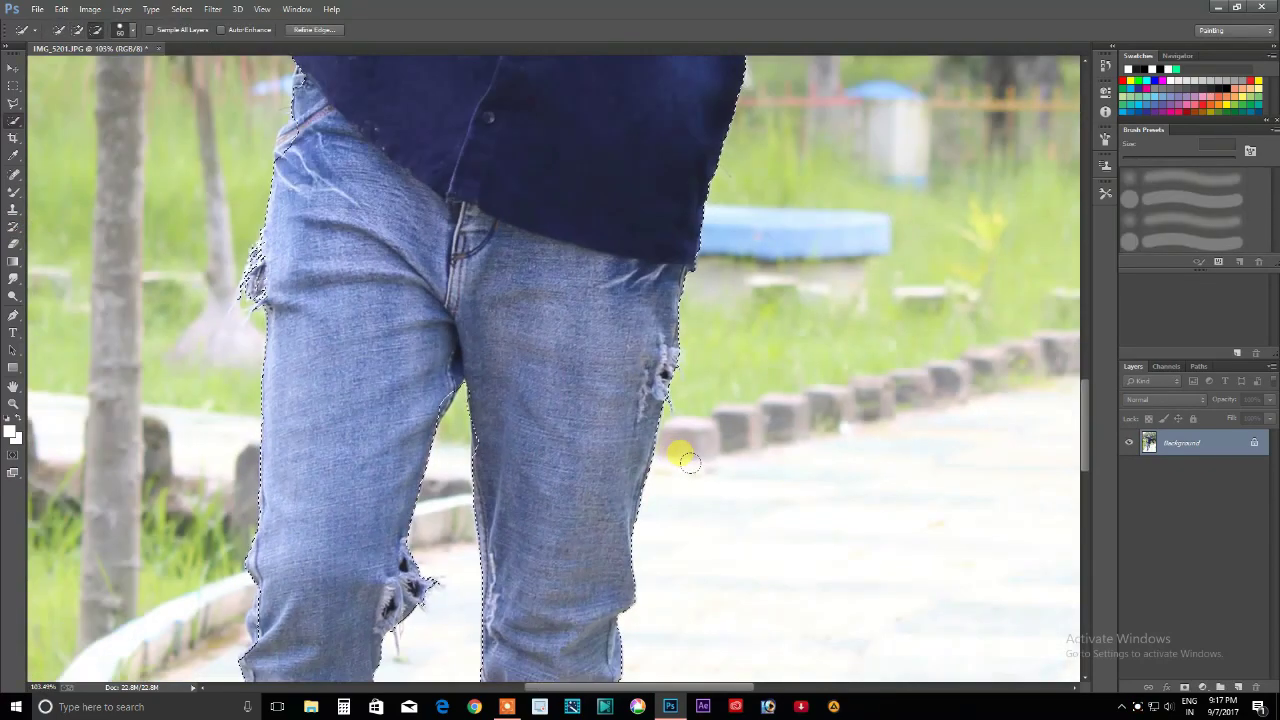
pyautogui.scroll(-2, 680, 451)
pyautogui.scroll(-2, 697, 463)
pyautogui.click(1185, 687)
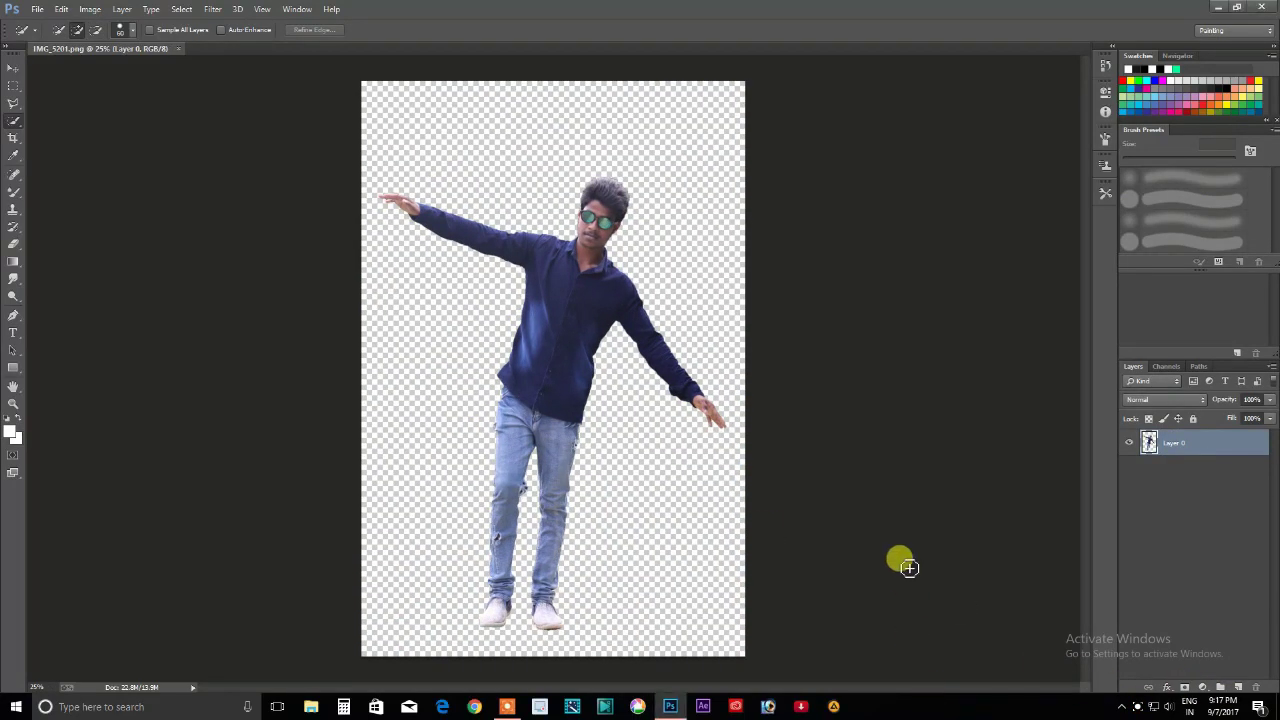
# - Bring up the Open dialog showing the Desktop
pyautogui.scroll(1, 818, 512)
pyautogui.scroll(-1, 818, 512)
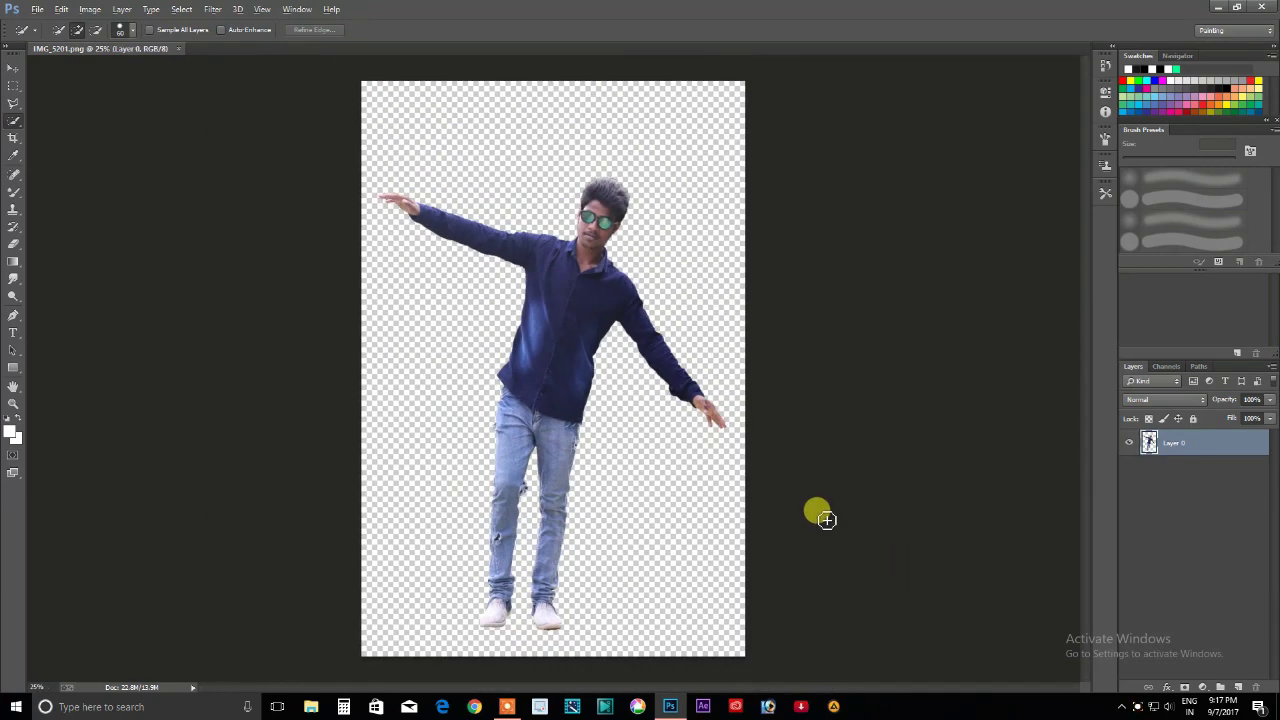
pyautogui.click(45, 8)
pyautogui.click(51, 37)
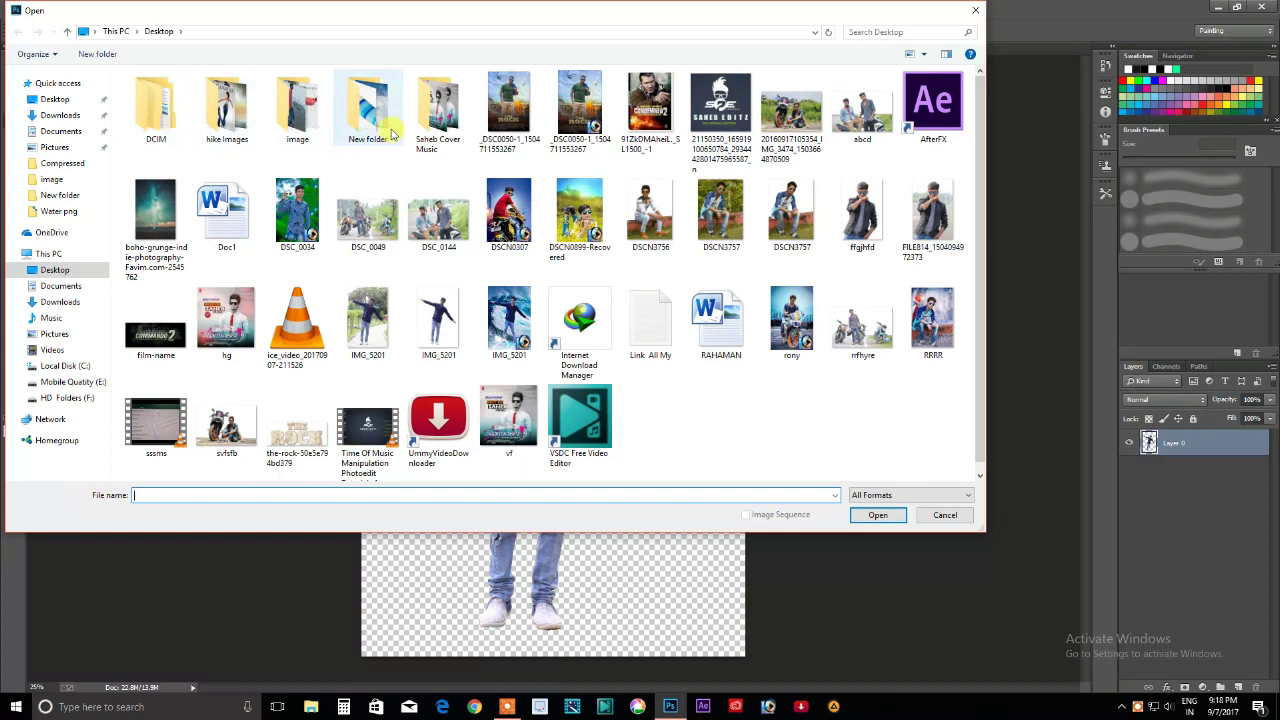
# - Open wave image 1 (1) and drag it into the man's cutout document
pyautogui.doubleClick(367, 100)
pyautogui.click(175, 108)
pyautogui.press('Return')
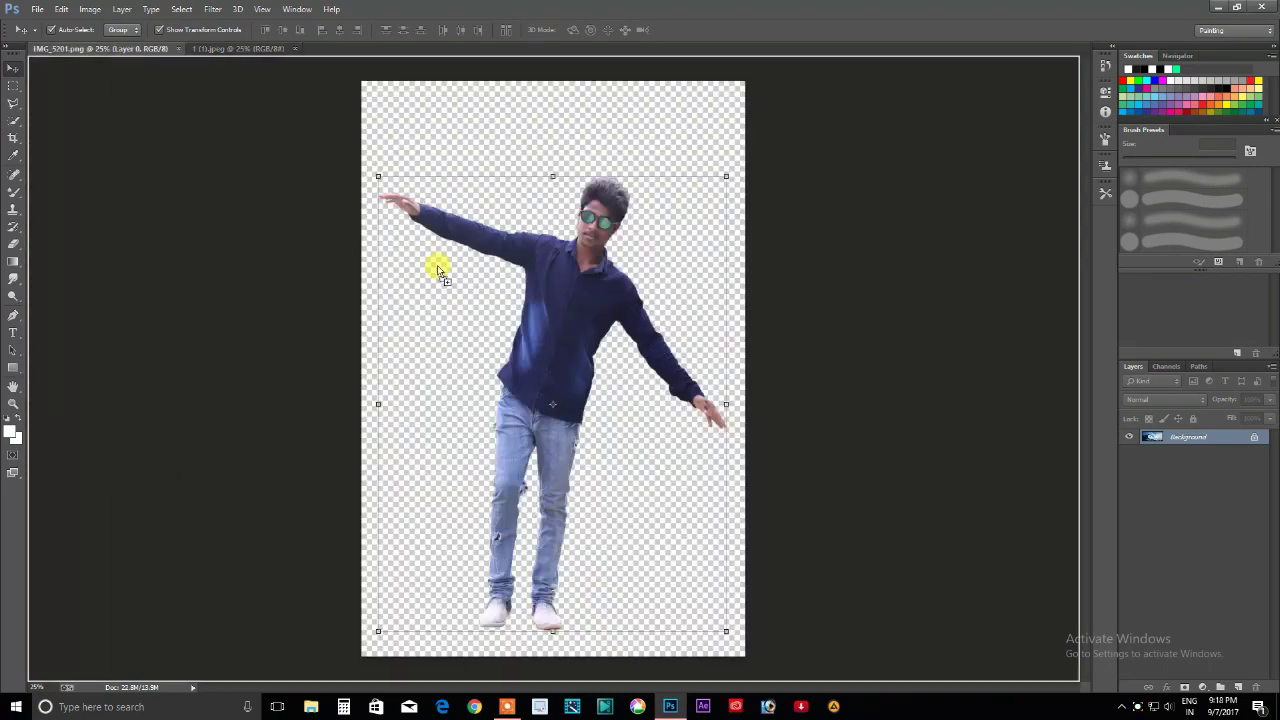
pyautogui.moveTo(127, 53); pyautogui.dragTo(465, 298)
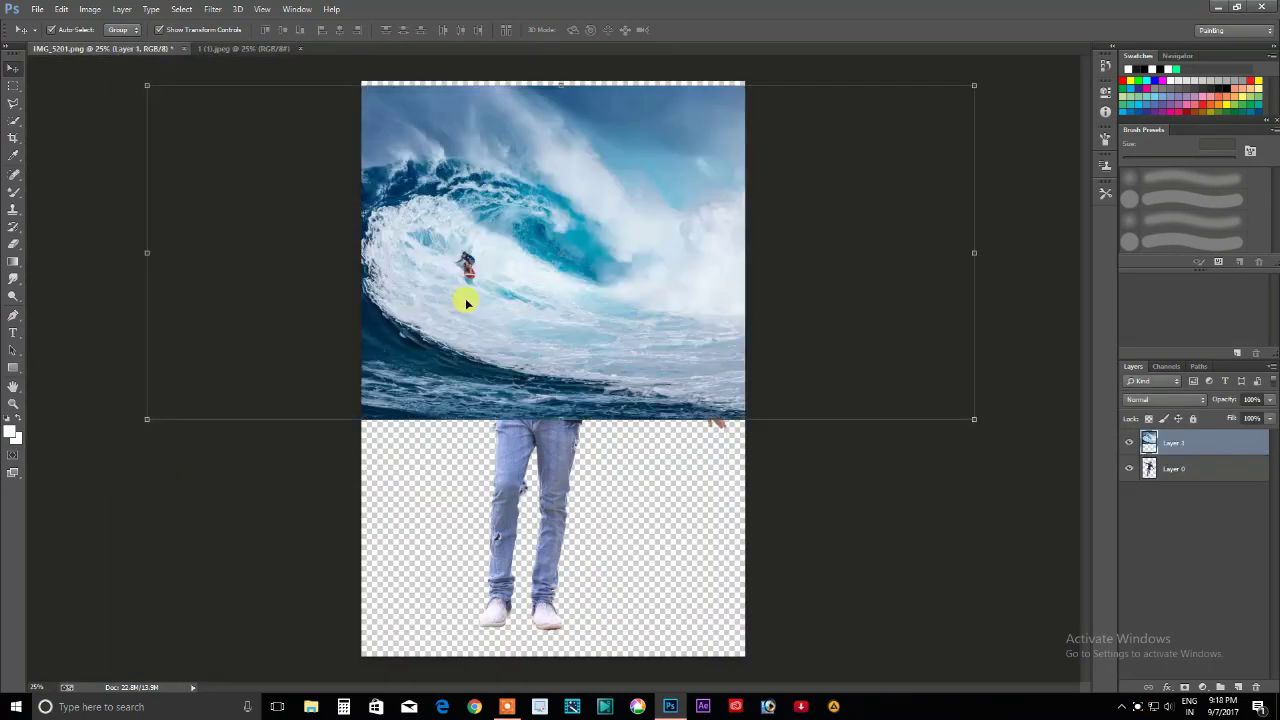
# - Scale and position the wave layer to cover the canvas, then commit the transform
pyautogui.hotkey('ctrl', '-')
pyautogui.moveTo(838, 400)
pyautogui.mouseDown()
pyautogui.moveTo(1023, 589)
pyautogui.moveTo(1203, 684)
pyautogui.moveTo(1234, 672)
pyautogui.moveTo(846, 534)
pyautogui.moveTo(786, 474)
pyautogui.moveTo(760, 405)
pyautogui.mouseUp()
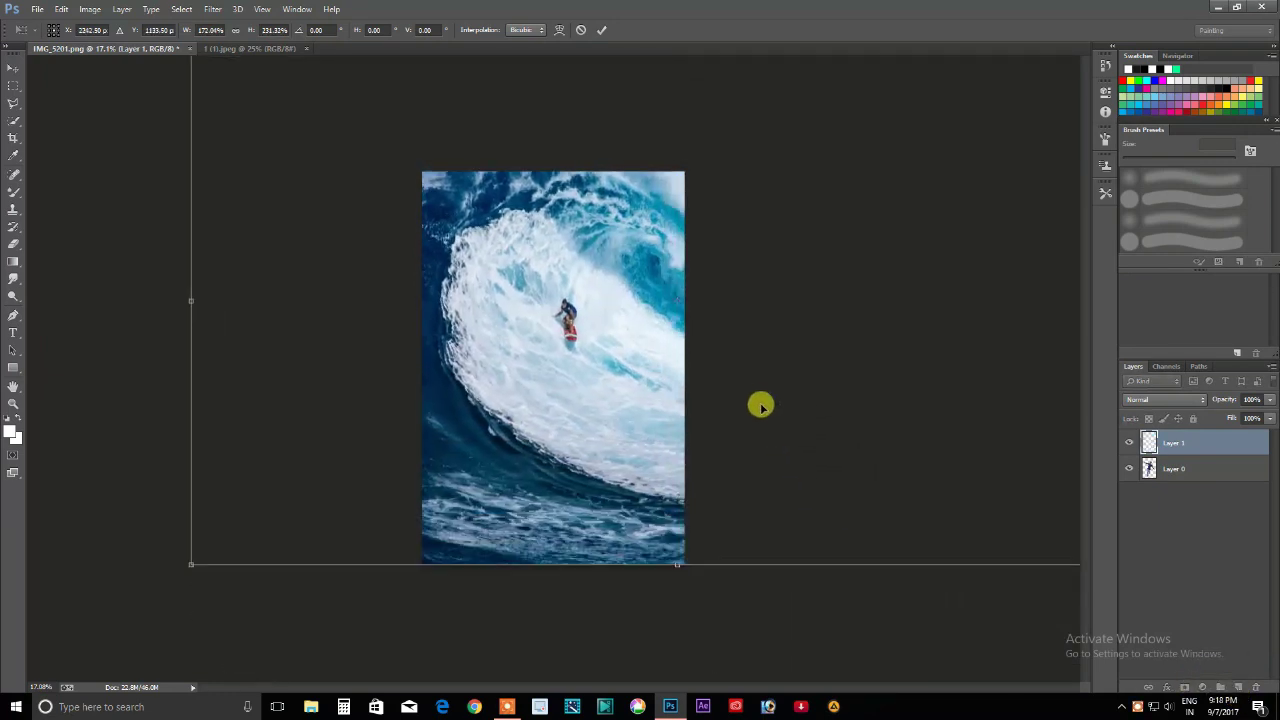
pyautogui.hotkey('ctrl', '-')
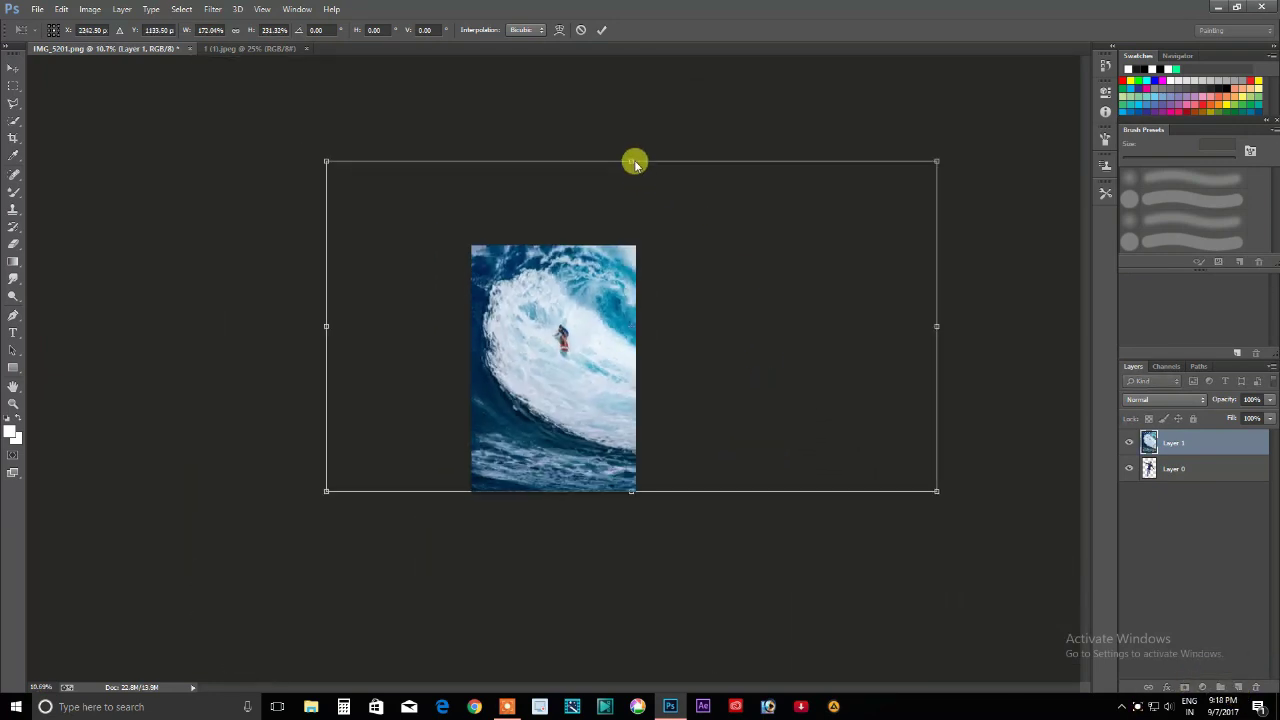
pyautogui.moveTo(629, 155); pyautogui.dragTo(628, 222)
pyautogui.moveTo(631, 487); pyautogui.dragTo(623, 494)
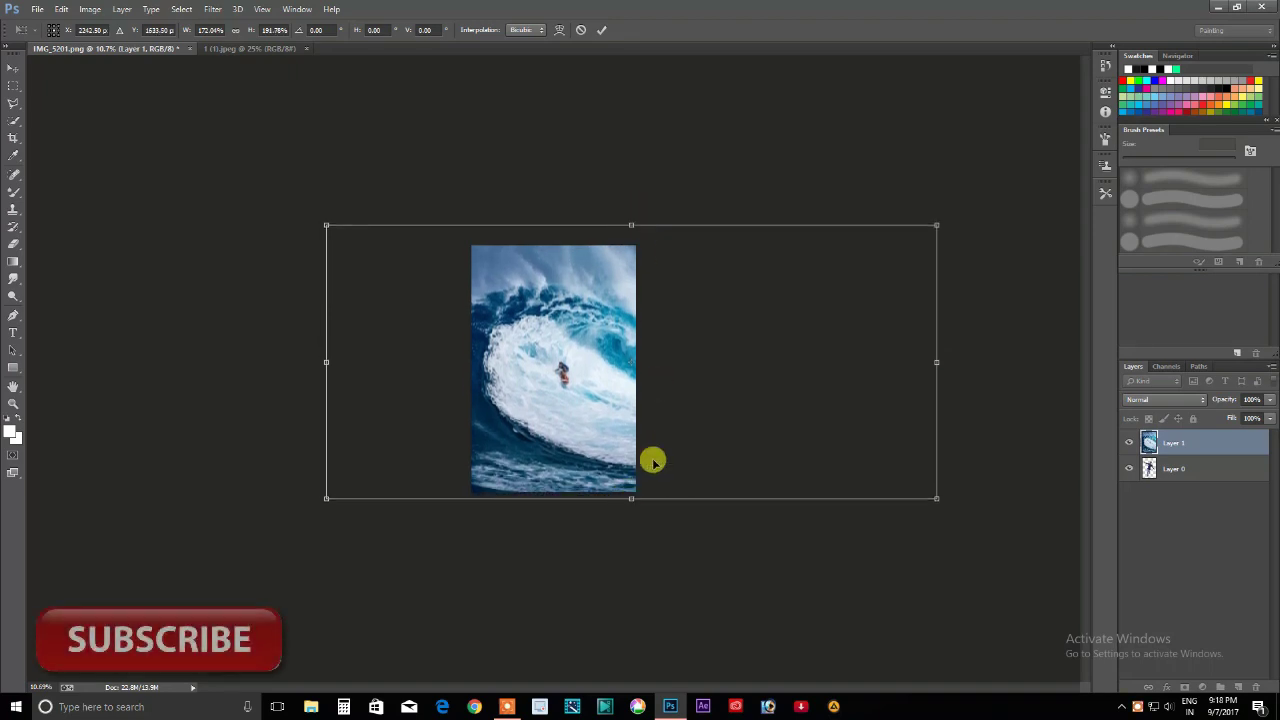
pyautogui.moveTo(660, 437); pyautogui.dragTo(655, 448)
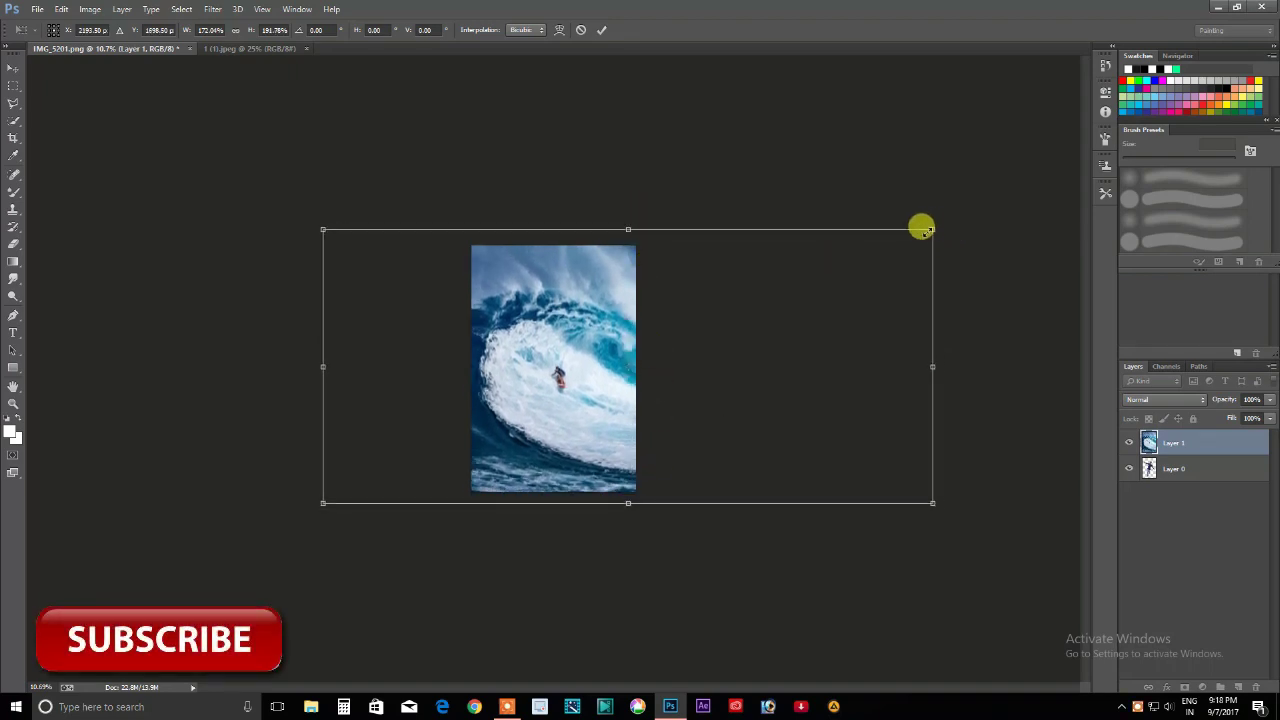
pyautogui.moveTo(921, 228); pyautogui.dragTo(906, 229)
pyautogui.moveTo(771, 351); pyautogui.dragTo(765, 353)
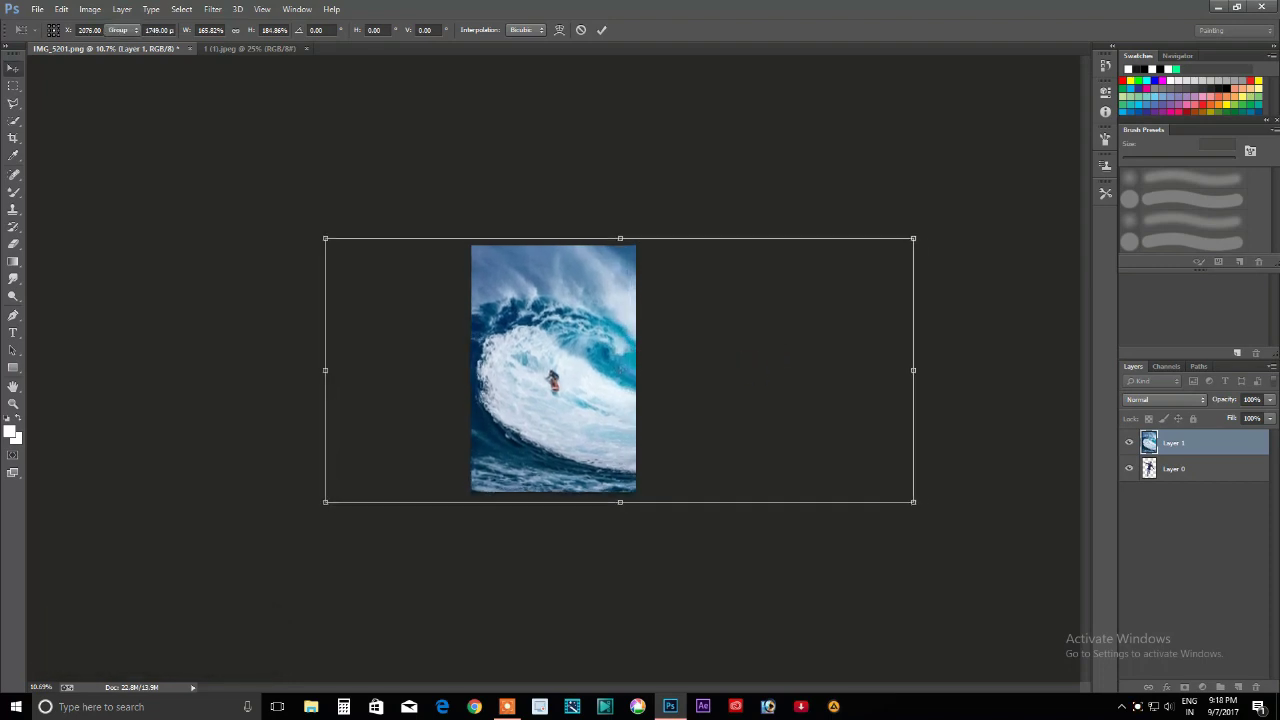
pyautogui.doubleClick(743, 398)
pyautogui.hotkey('ctrl', '0')
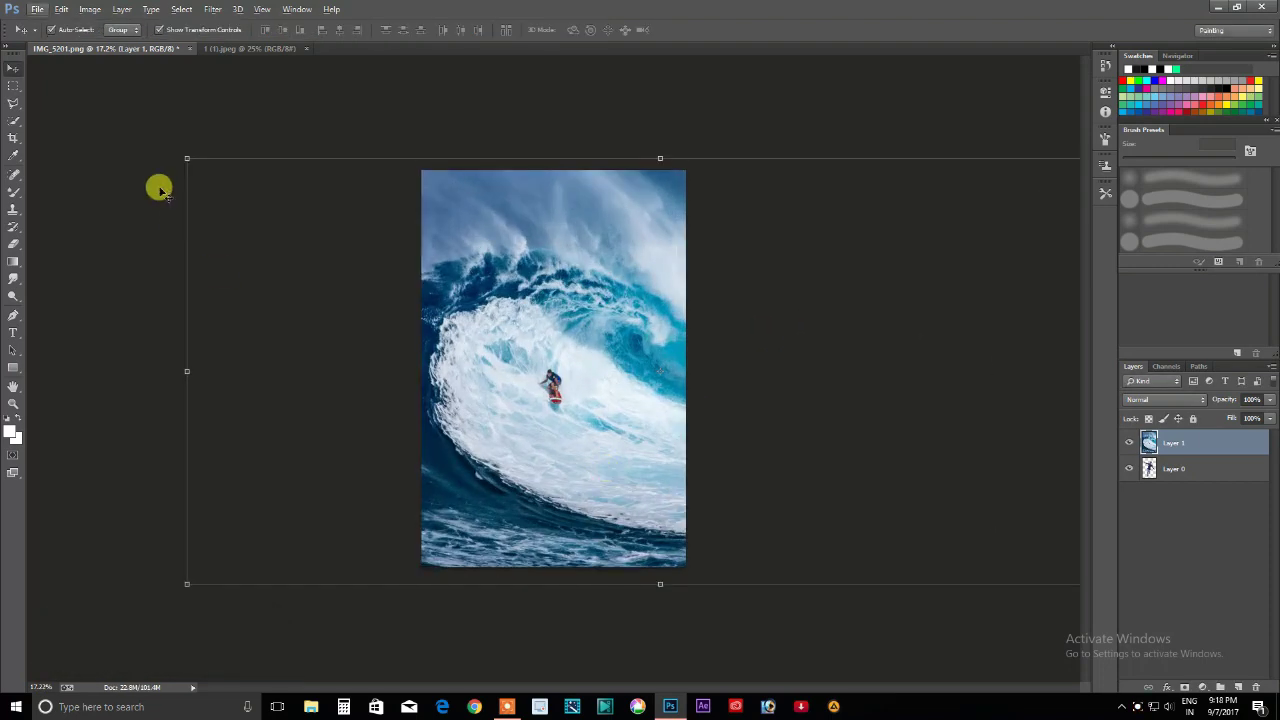
pyautogui.click(13, 137)
# - Crop the canvas to the wave photo
pyautogui.click(581, 389)
pyautogui.press('Return')
pyautogui.scroll(3, 505, 440)
pyautogui.scroll(-2, 510, 434)
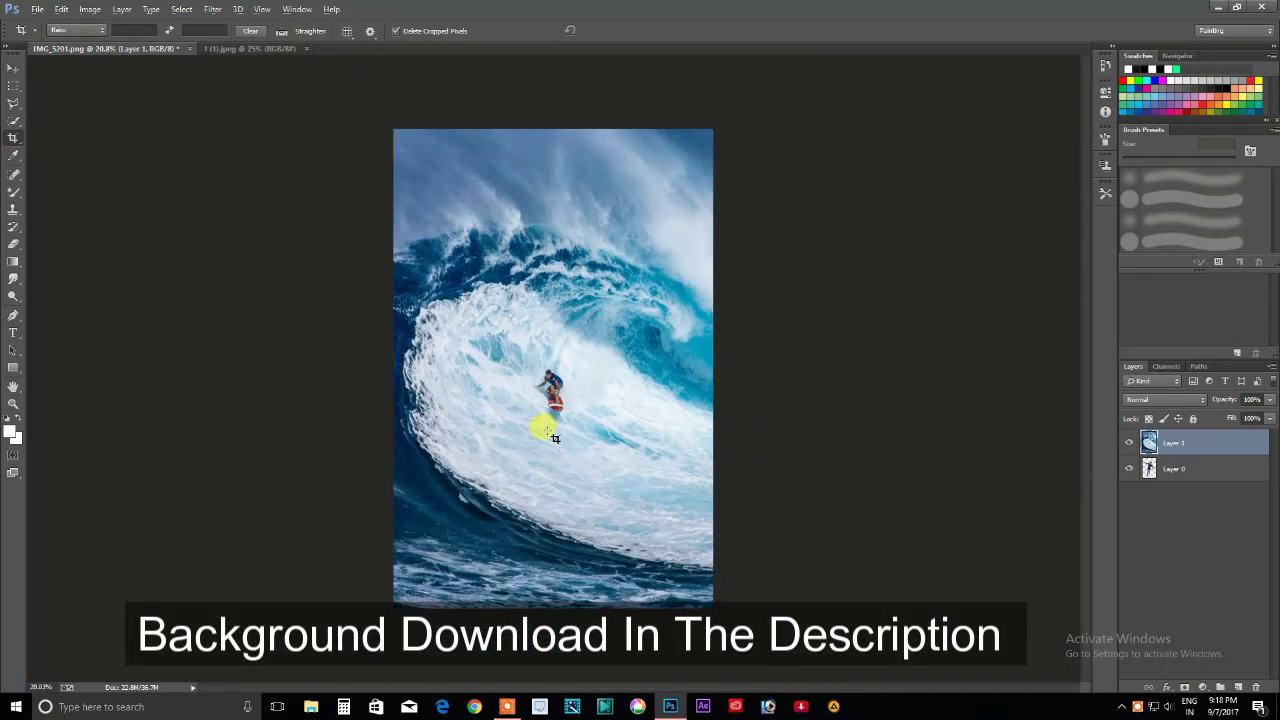
# - Erase the small original surfer with a rectangular marquee and Content-Aware Fill
pyautogui.click(12, 88)
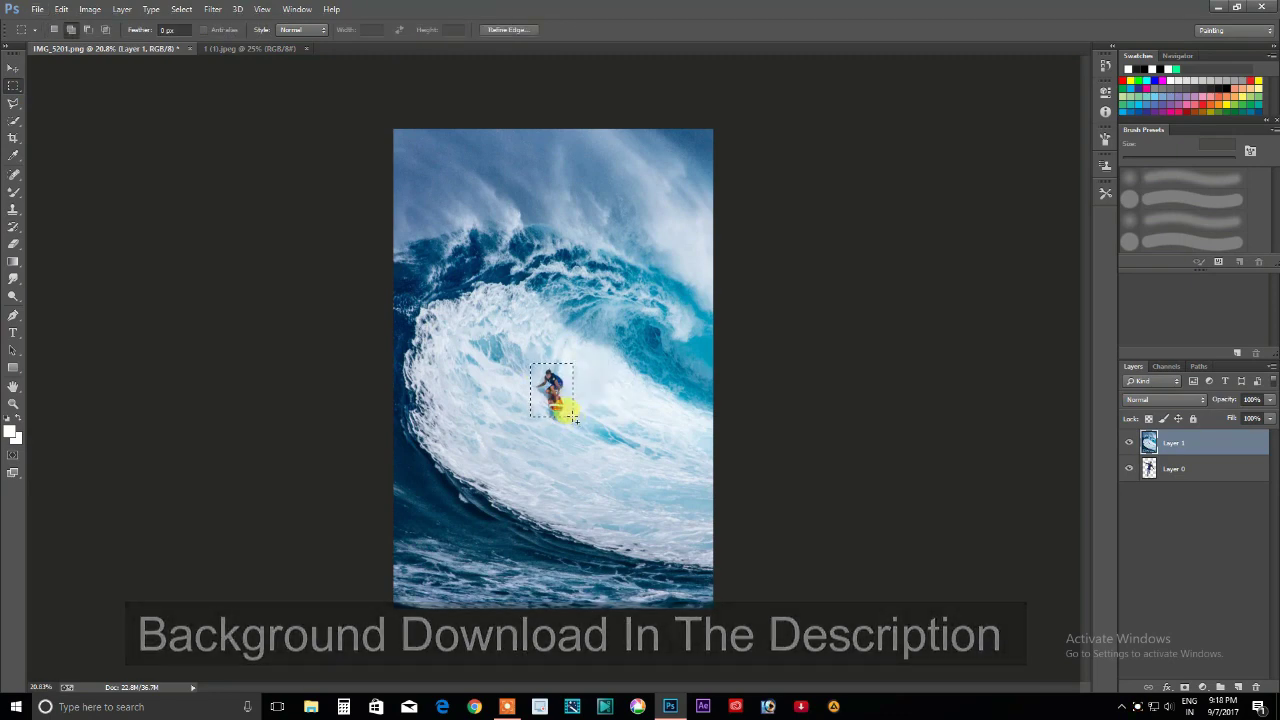
pyautogui.hotkey('shift', 'F5')
pyautogui.moveTo(662, 180); pyautogui.dragTo(812, 189)
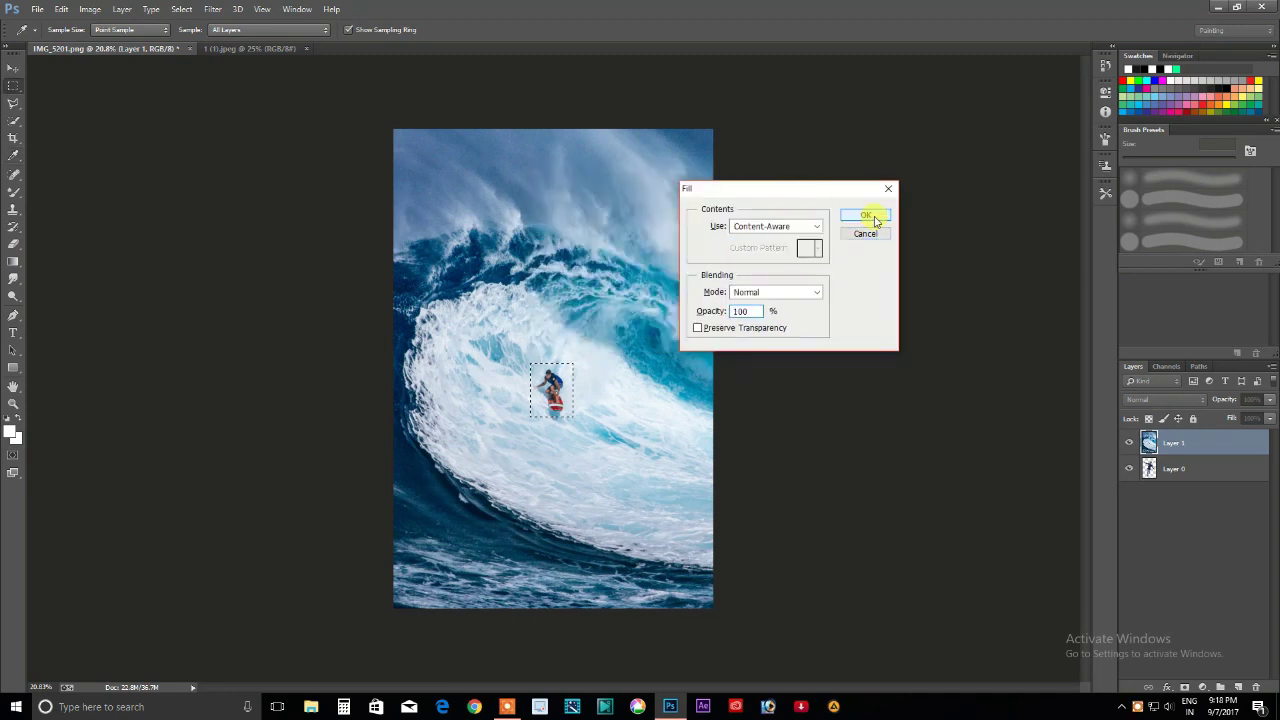
pyautogui.click(874, 220)
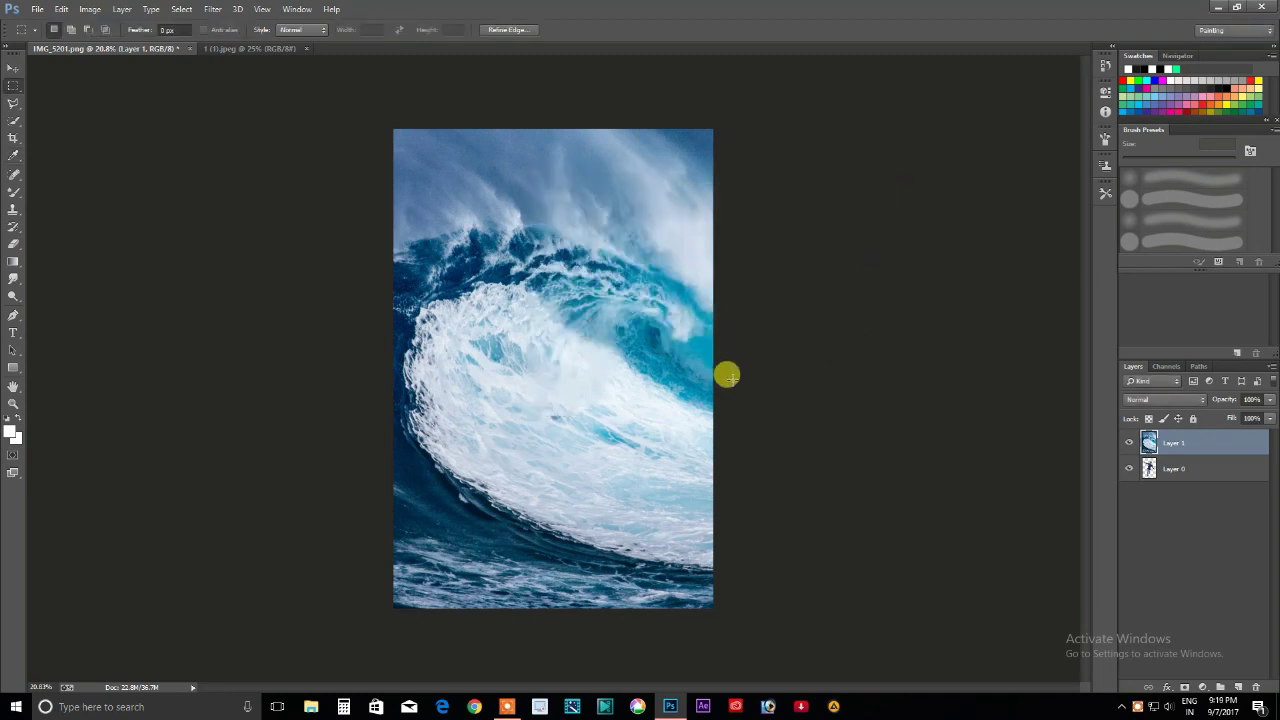
# - Move the wave below the man, shrink him to about 82% and place him on the wave
pyautogui.moveTo(1226, 452); pyautogui.dragTo(1211, 500)
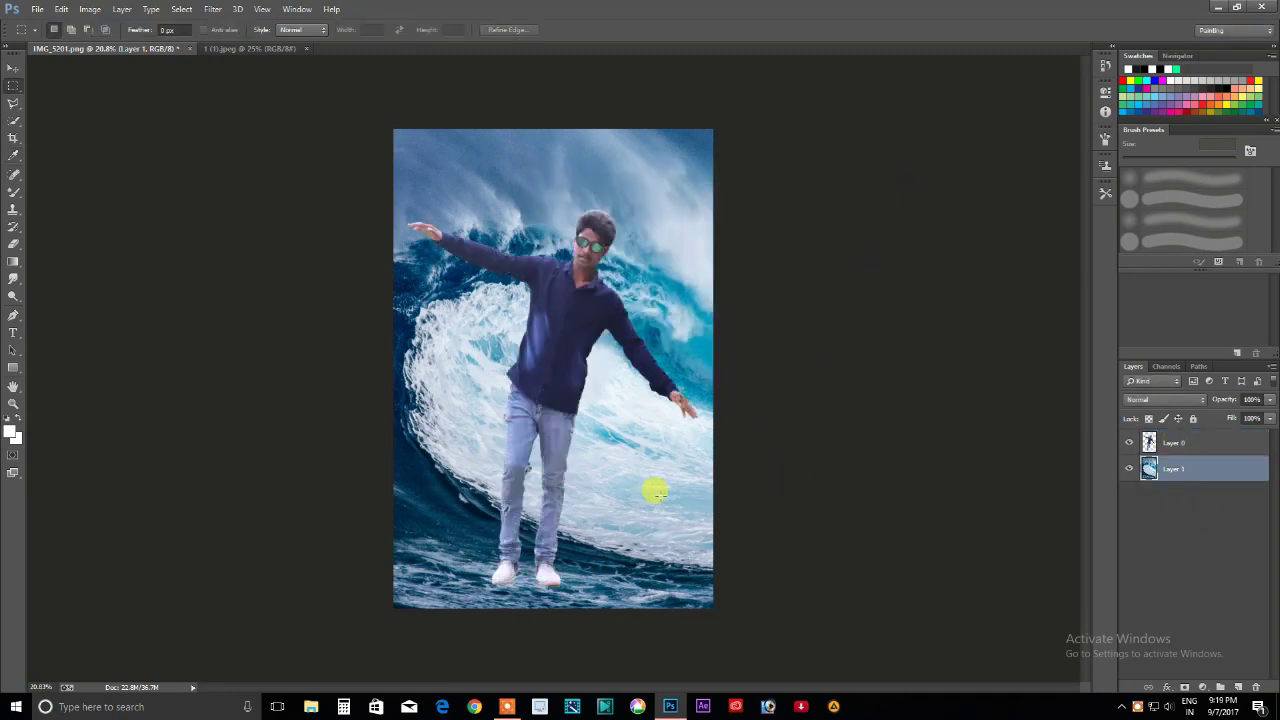
pyautogui.click(13, 68)
pyautogui.click(560, 300)
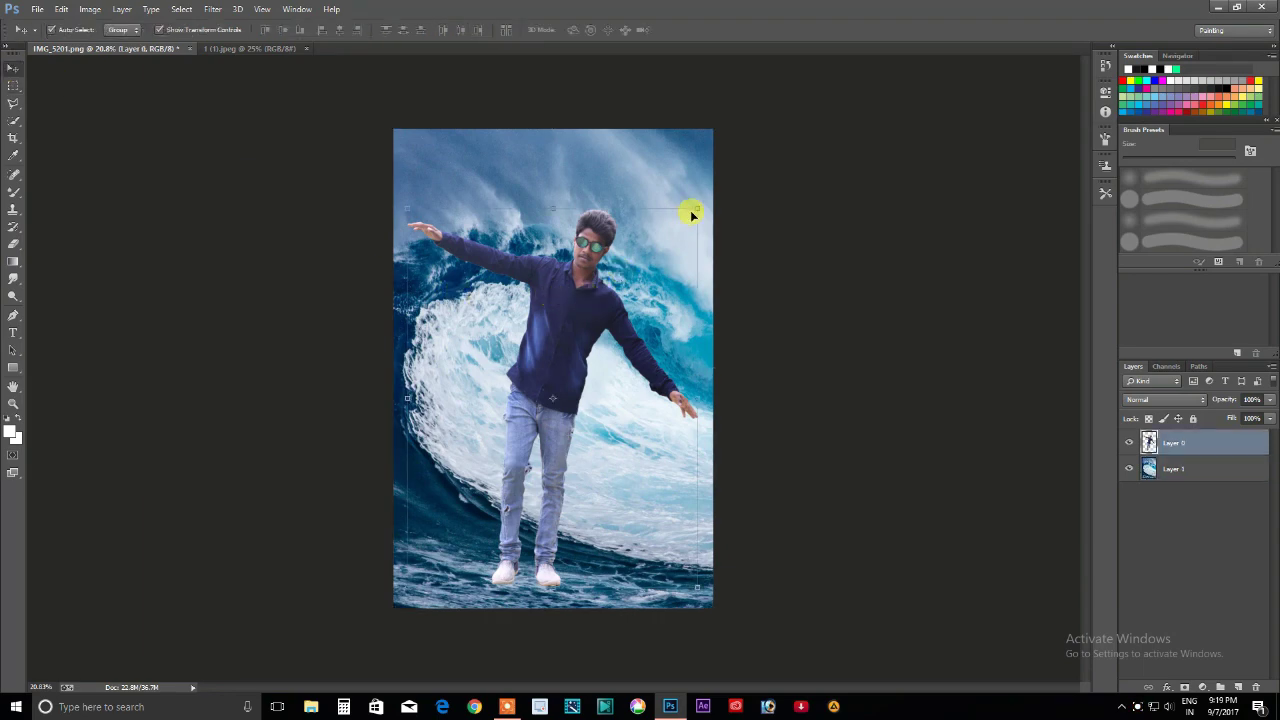
pyautogui.moveTo(697, 210); pyautogui.dragTo(645, 276)
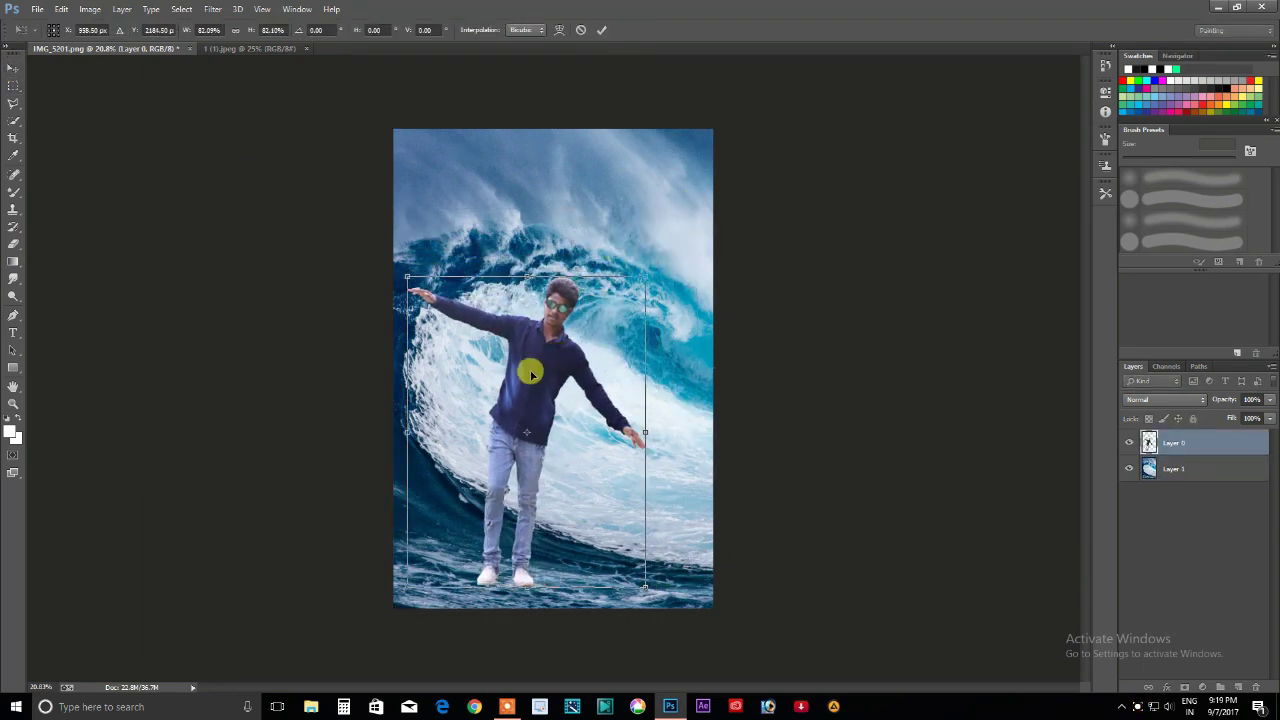
pyautogui.moveTo(531, 374); pyautogui.dragTo(559, 330)
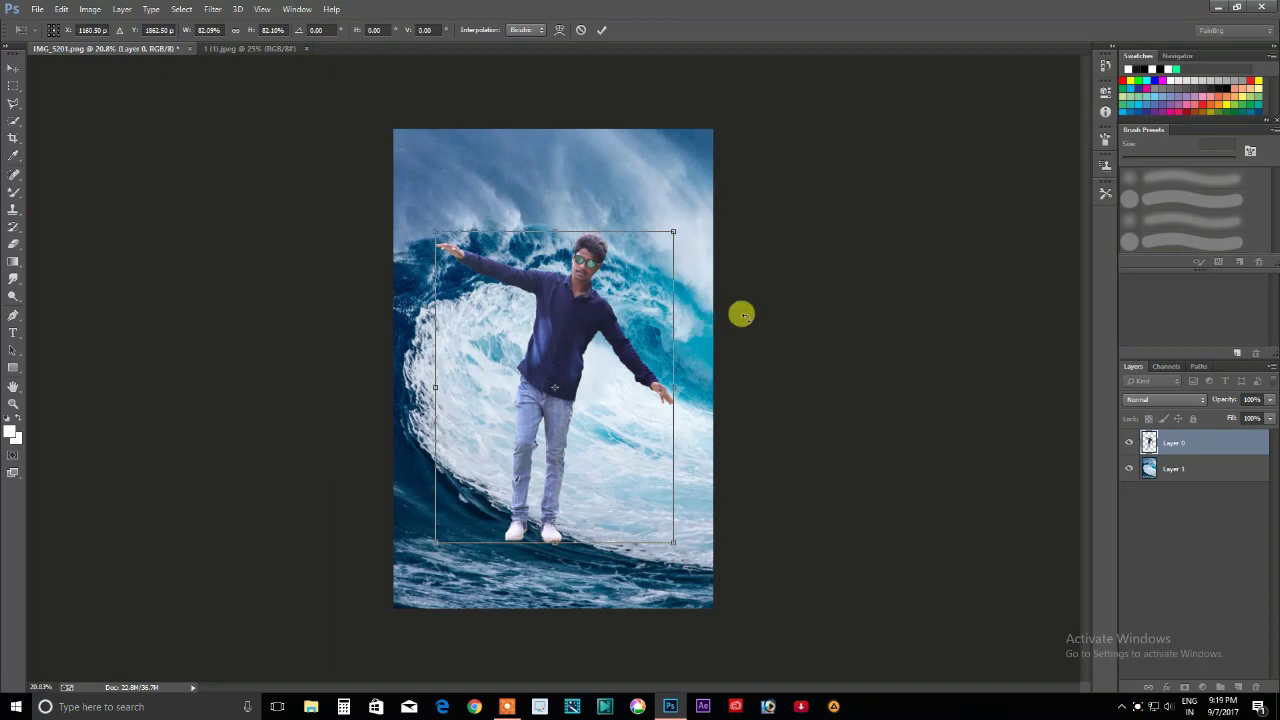
pyautogui.press('Return')
# - Open the surfboard image 1 (1).png and start dragging it toward the composite
pyautogui.click(38, 10)
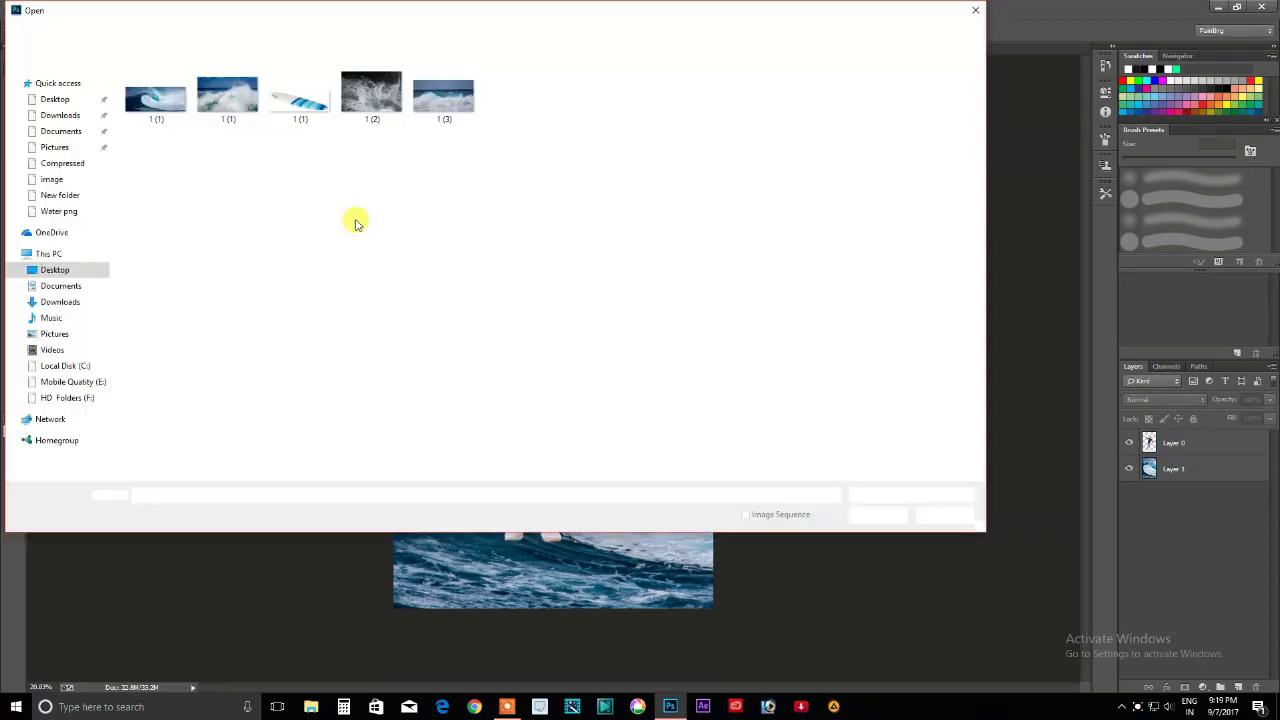
pyautogui.click(300, 102)
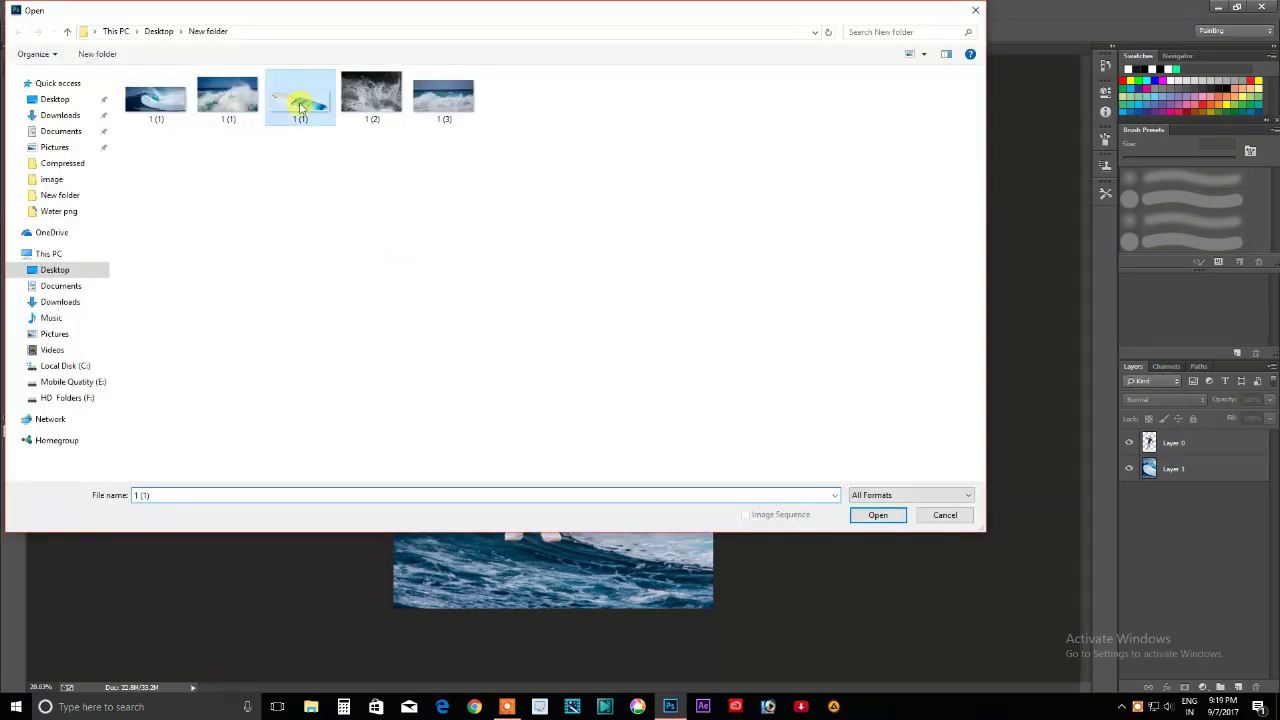
pyautogui.click(875, 515)
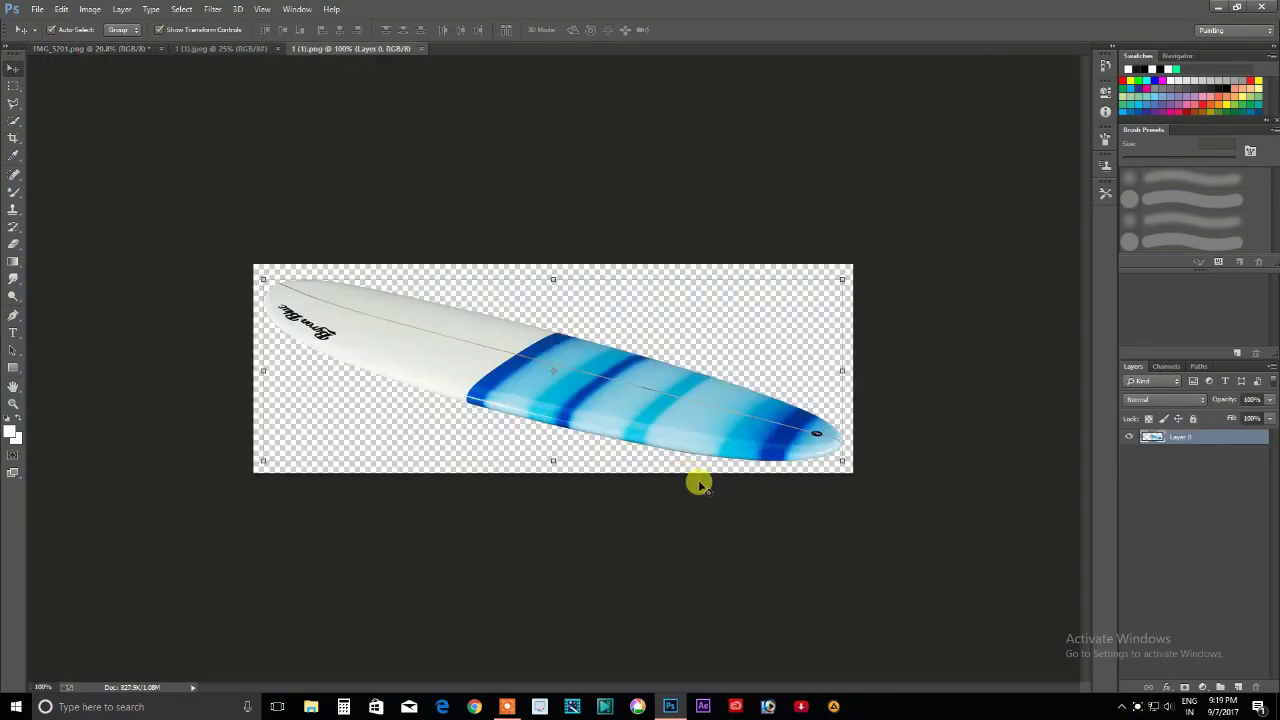
pyautogui.moveTo(480, 360); pyautogui.dragTo(145, 92)
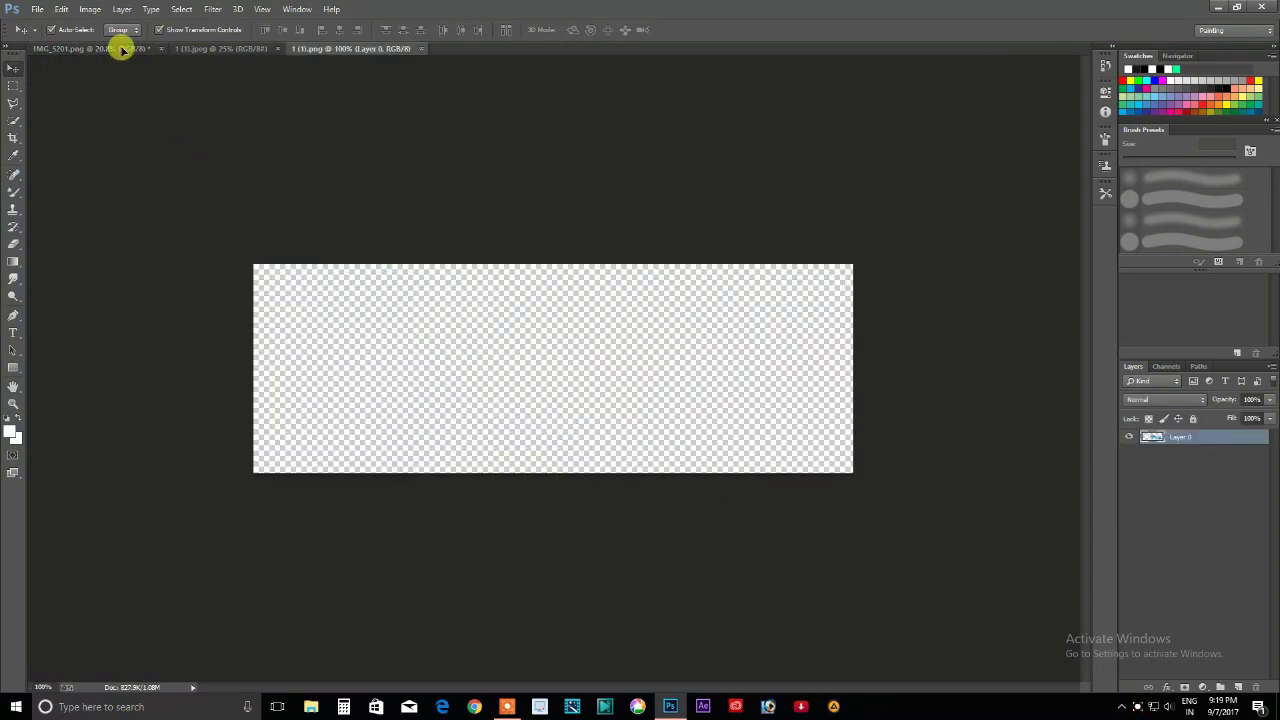
# - Drop the surfboard into the composite, enlarge it to about 143% and move it under the feet
pyautogui.moveTo(120, 50); pyautogui.dragTo(441, 311)
pyautogui.moveTo(516, 562); pyautogui.dragTo(530, 568)
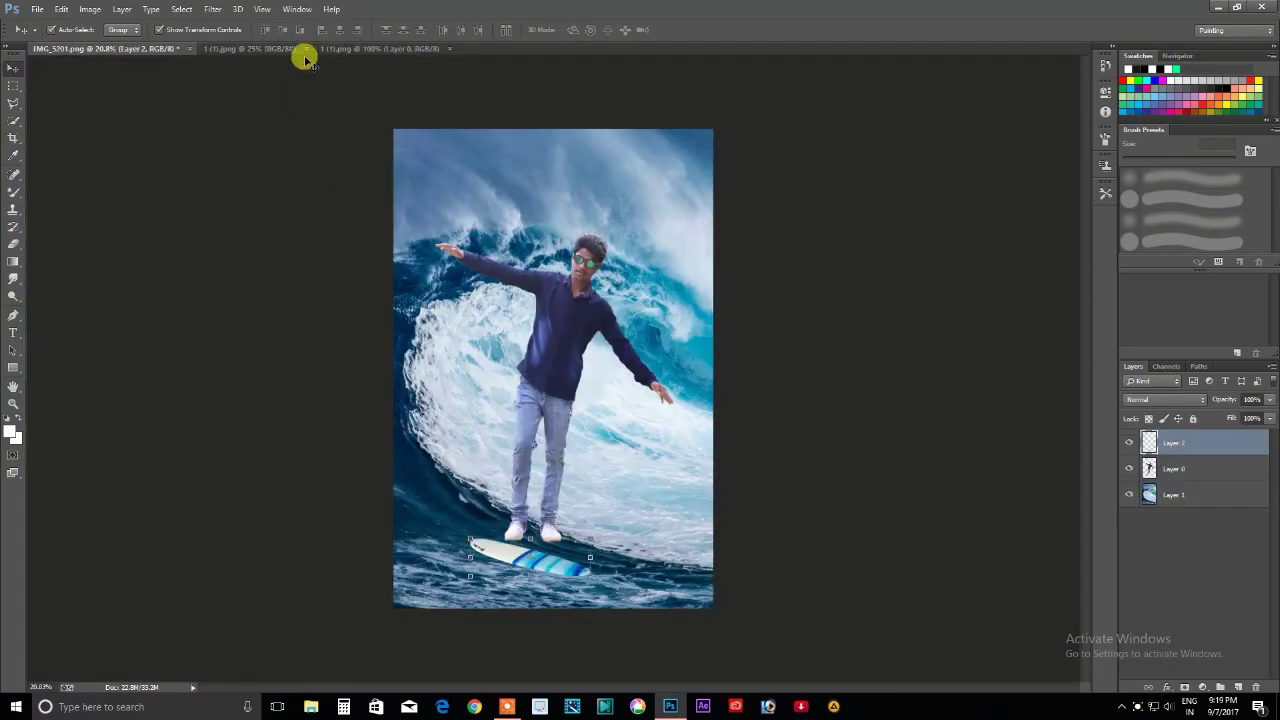
pyautogui.scroll(2, 556, 562)
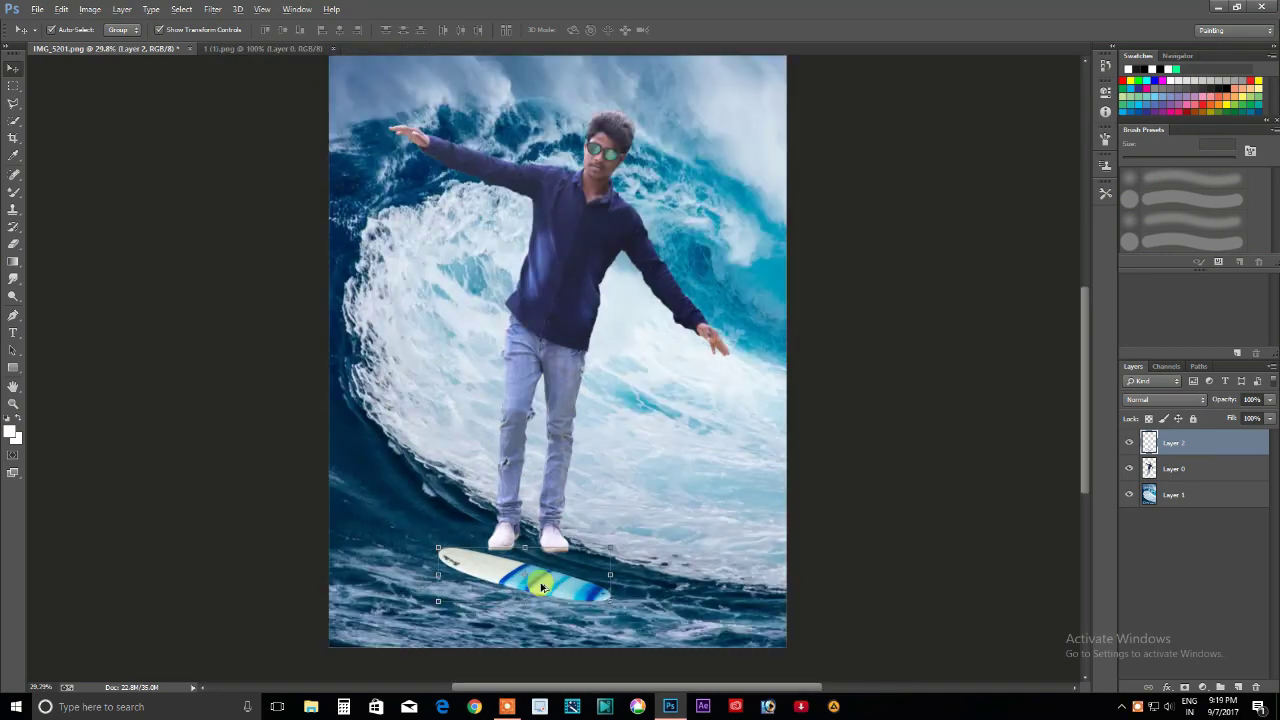
pyautogui.scroll(1, 550, 575)
pyautogui.moveTo(622, 537); pyautogui.dragTo(714, 510)
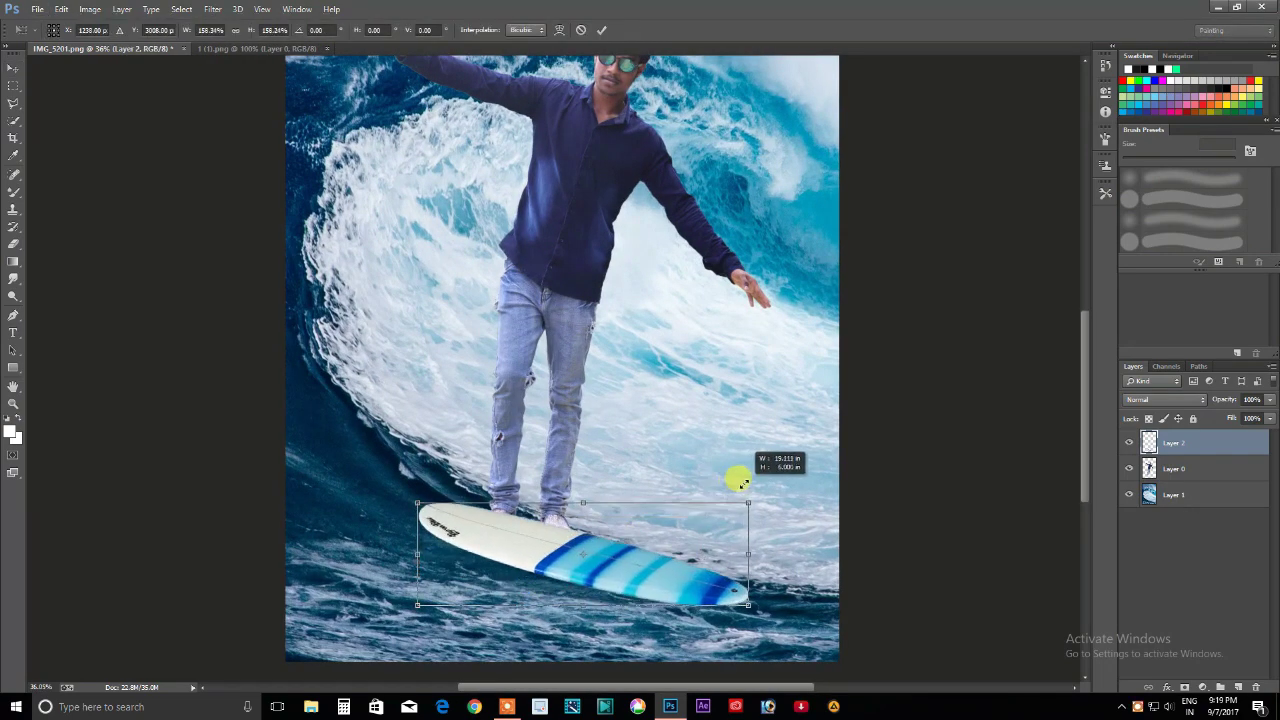
pyautogui.moveTo(635, 578)
pyautogui.mouseDown()
pyautogui.moveTo(562, 585)
pyautogui.moveTo(606, 545)
pyautogui.moveTo(595, 554)
pyautogui.mouseUp()
pyautogui.press('Return')
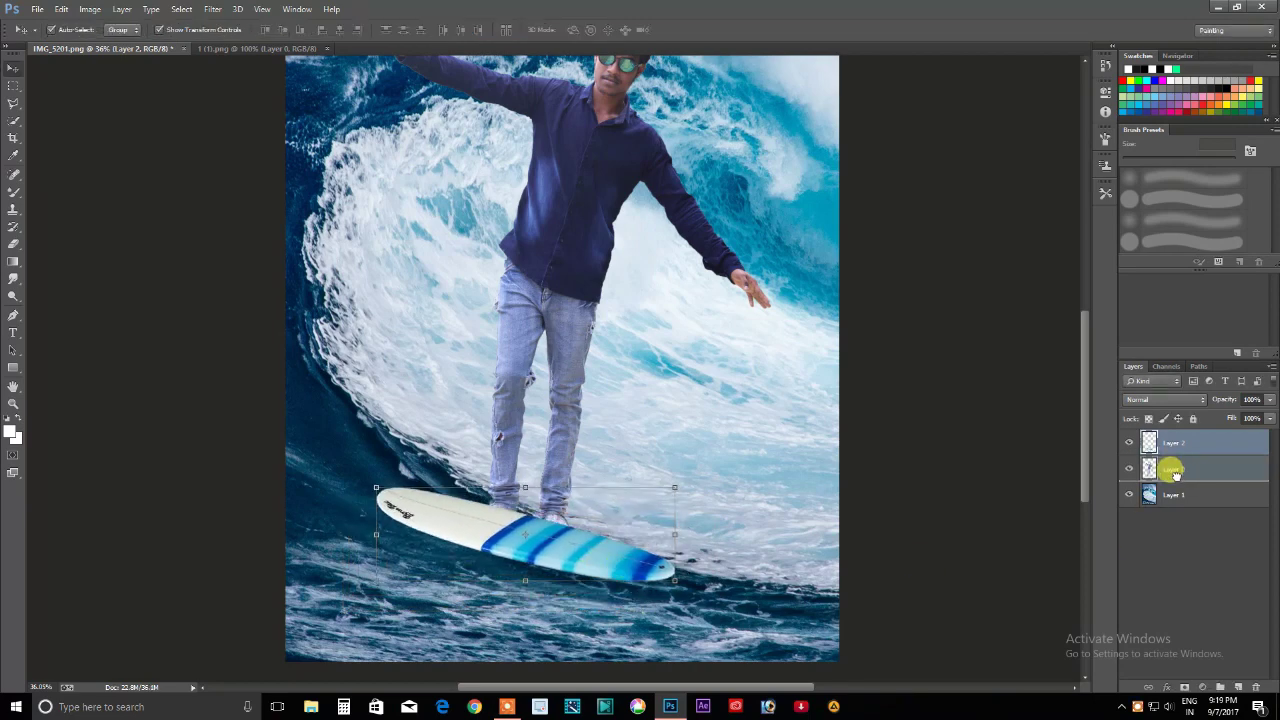
# - Put Layer 2 below the man's layer and shift the surfboard under his shoes
pyautogui.moveTo(1175, 473); pyautogui.dragTo(1175, 482)
pyautogui.hotkey('ctrl', 't')
pyautogui.moveTo(671, 543)
pyautogui.mouseDown()
pyautogui.moveTo(651, 537)
pyautogui.moveTo(660, 525)
pyautogui.moveTo(521, 512)
pyautogui.mouseUp()
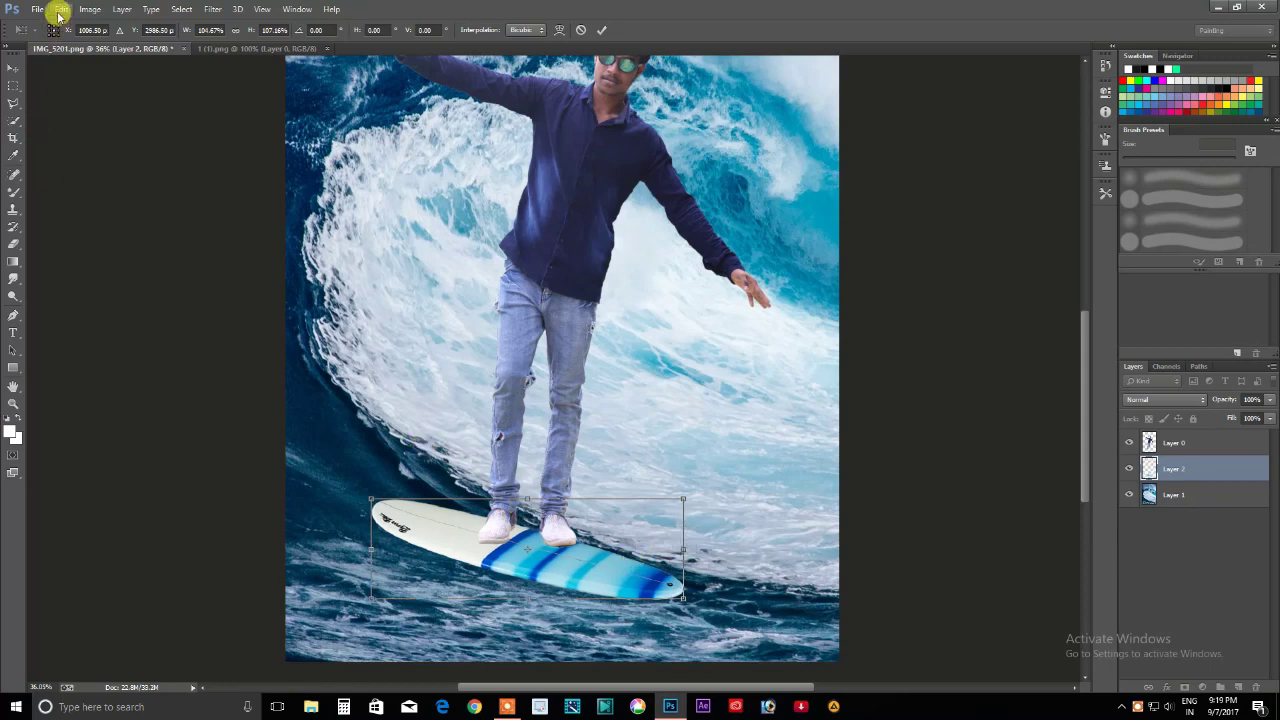
# - Puppet Warp the surfboard to bend it along the wave
pyautogui.click(61, 9)
pyautogui.click(420, 255)
pyautogui.doubleClick(585, 560)
pyautogui.click(61, 9)
pyautogui.click(102, 247)
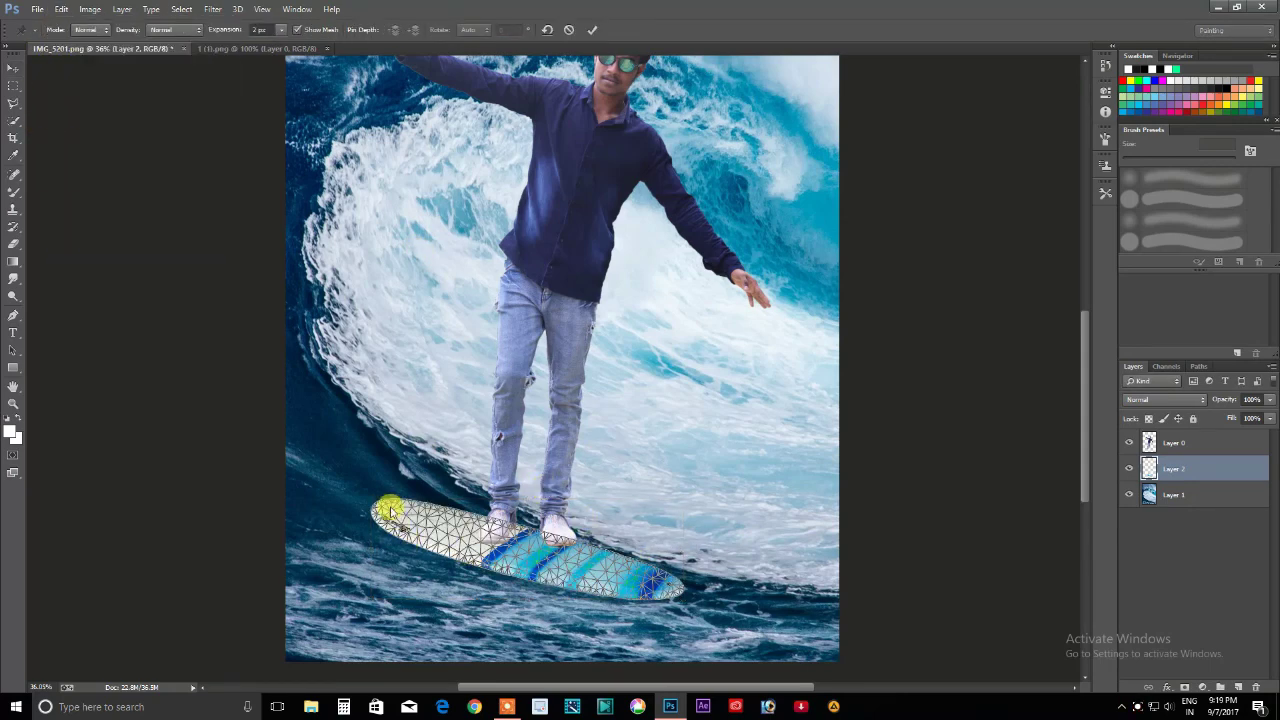
pyautogui.click(672, 593)
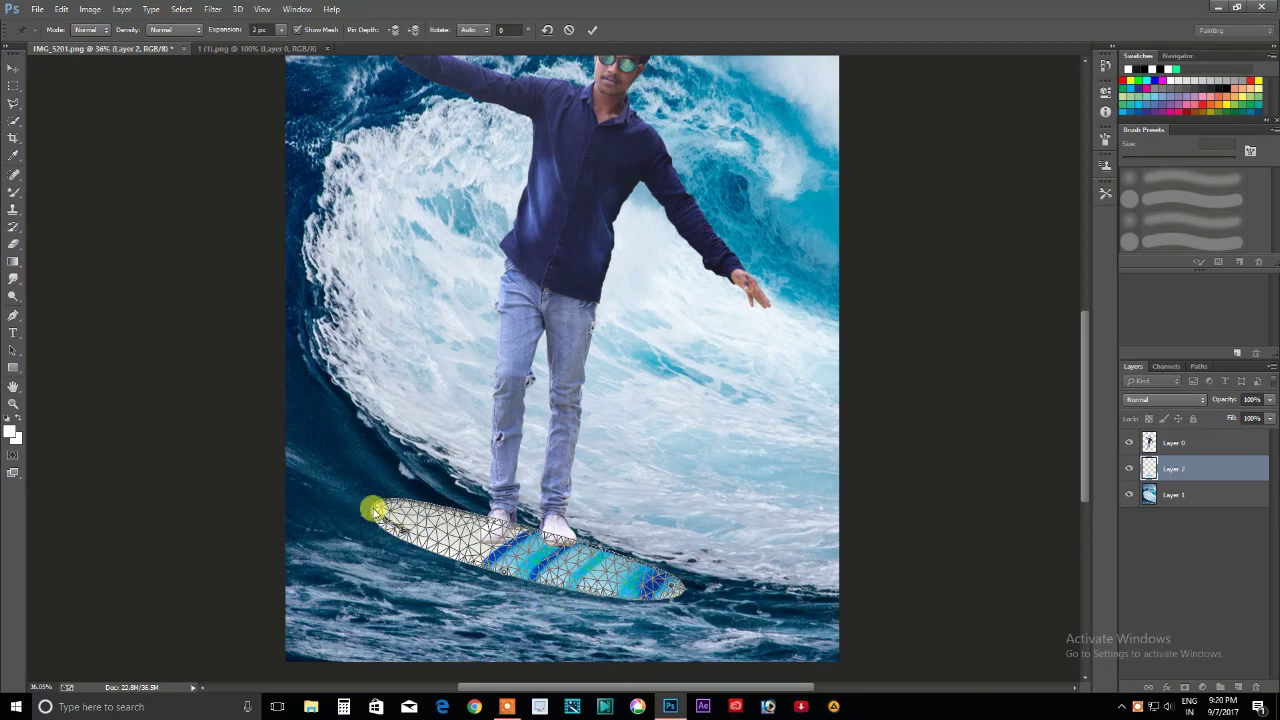
pyautogui.moveTo(397, 503)
pyautogui.mouseDown()
pyautogui.moveTo(366, 480)
pyautogui.moveTo(370, 464)
pyautogui.moveTo(377, 517)
pyautogui.moveTo(371, 499)
pyautogui.mouseUp()
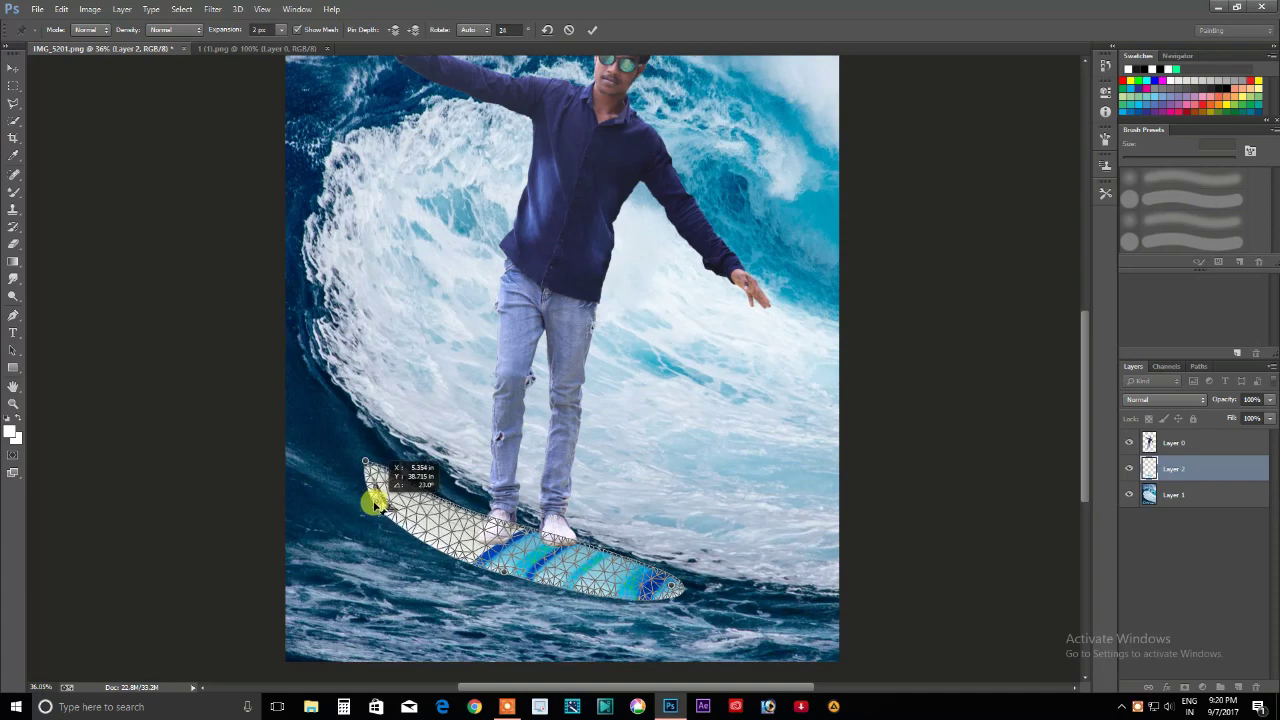
pyautogui.moveTo(453, 503); pyautogui.dragTo(452, 495)
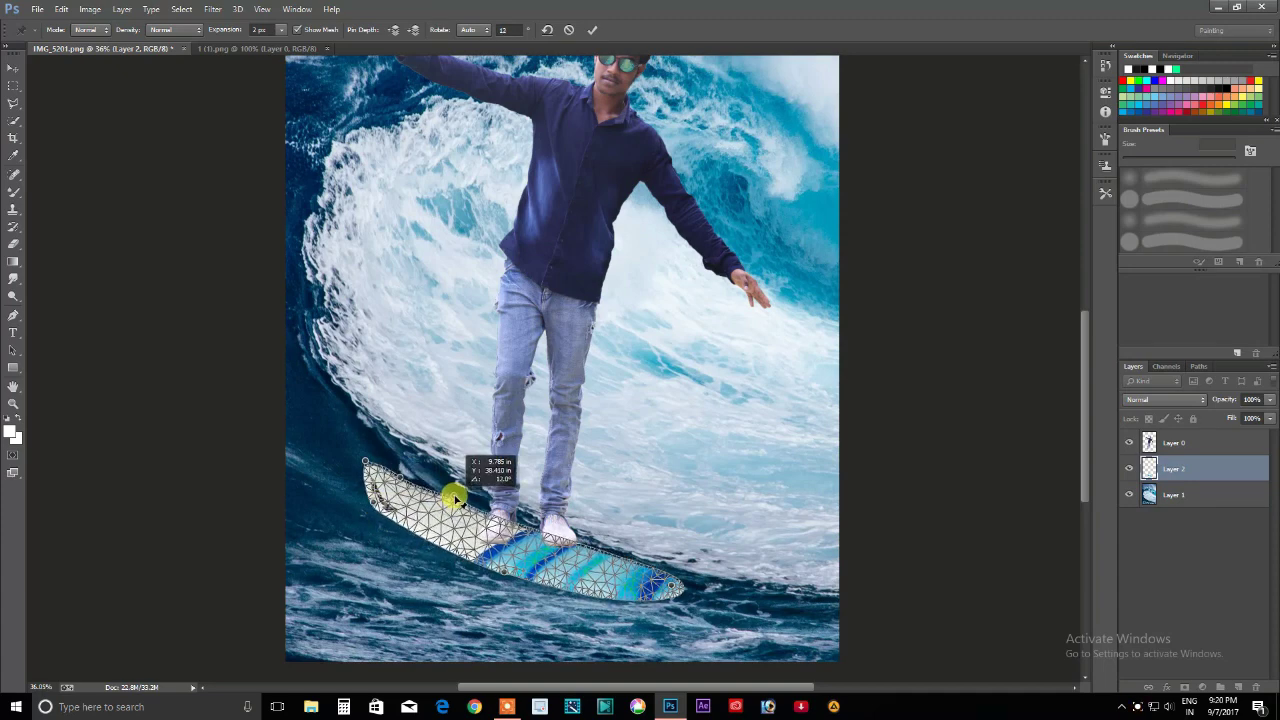
pyautogui.moveTo(500, 571)
pyautogui.mouseDown()
pyautogui.moveTo(494, 585)
pyautogui.moveTo(543, 563)
pyautogui.moveTo(494, 525)
pyautogui.moveTo(428, 545)
pyautogui.mouseUp()
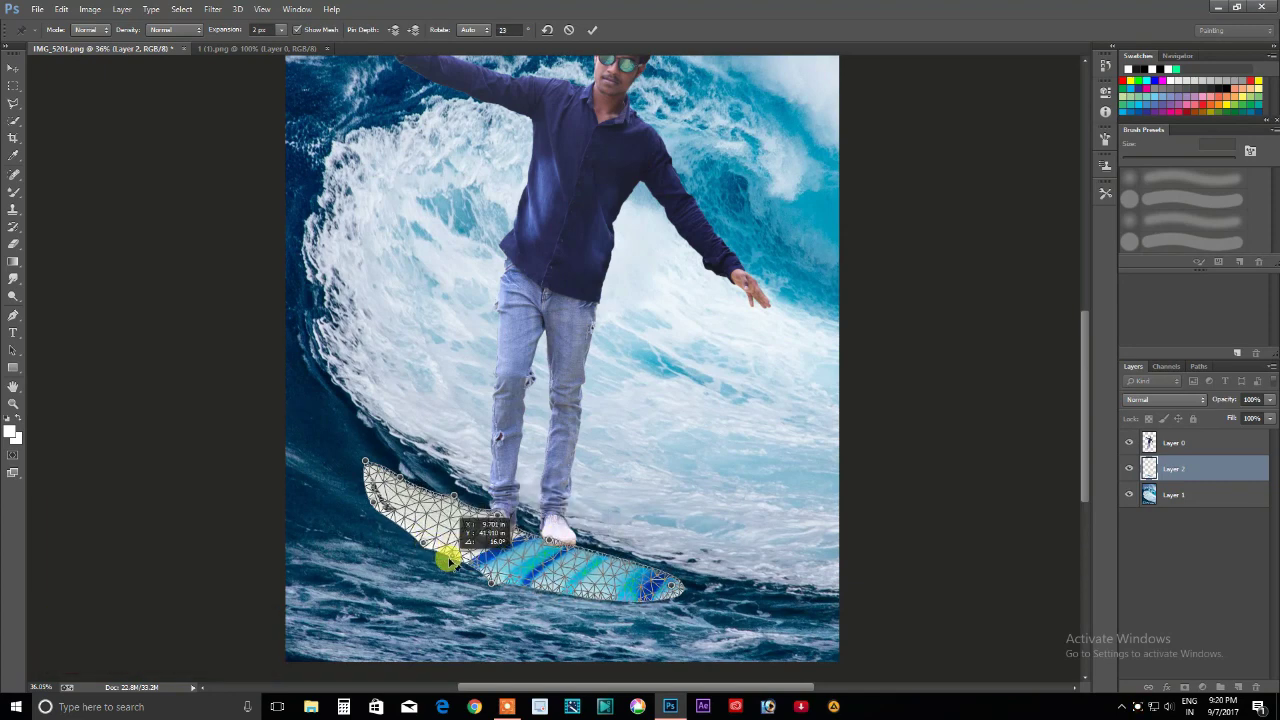
pyautogui.moveTo(394, 523); pyautogui.dragTo(394, 526)
pyautogui.moveTo(447, 563); pyautogui.dragTo(467, 570)
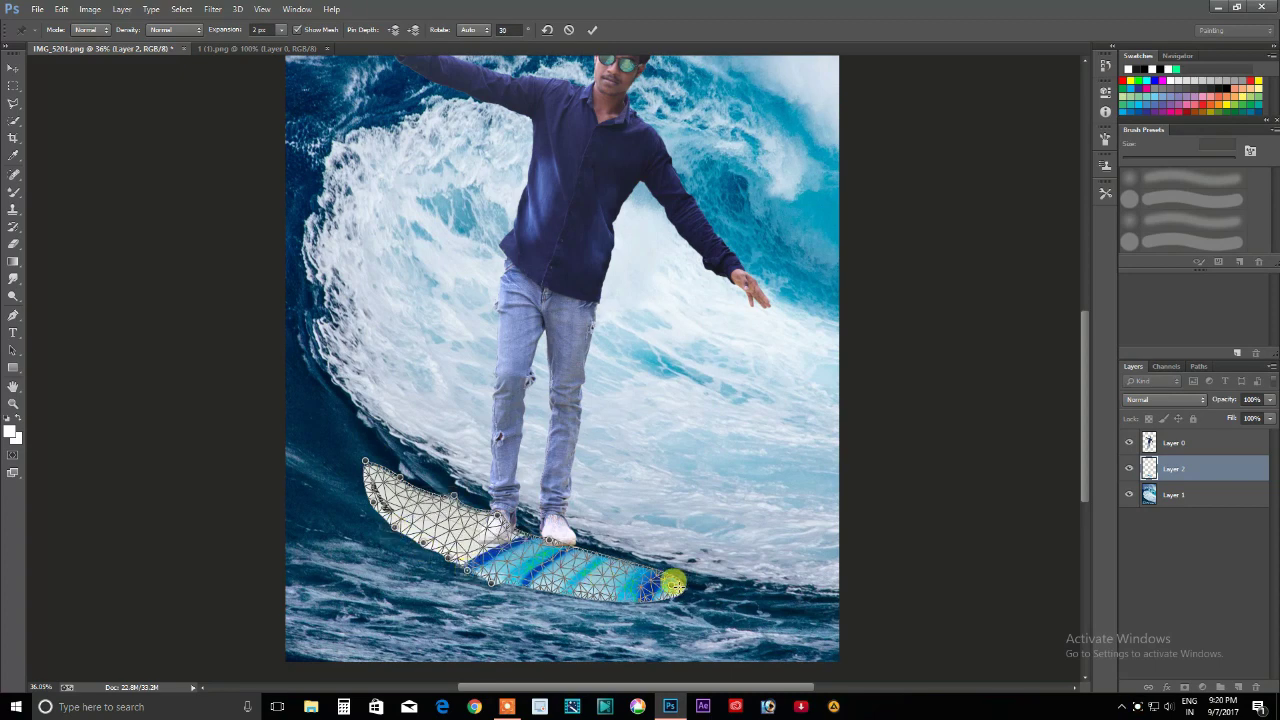
pyautogui.press('Return')
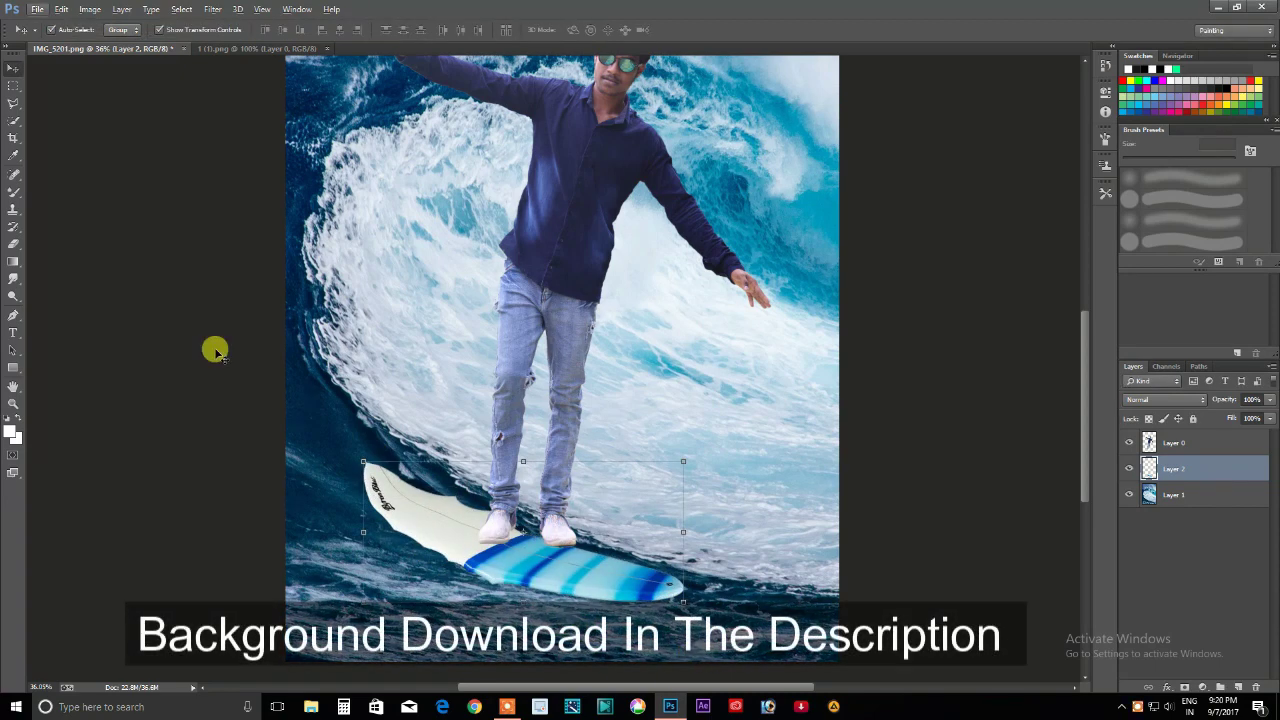
# - Rotate the warped surfboard nearly level and position it beneath the man's shoes
pyautogui.moveTo(362, 455); pyautogui.dragTo(345, 410)
pyautogui.moveTo(585, 573); pyautogui.dragTo(572, 554)
pyautogui.moveTo(704, 420); pyautogui.dragTo(699, 403)
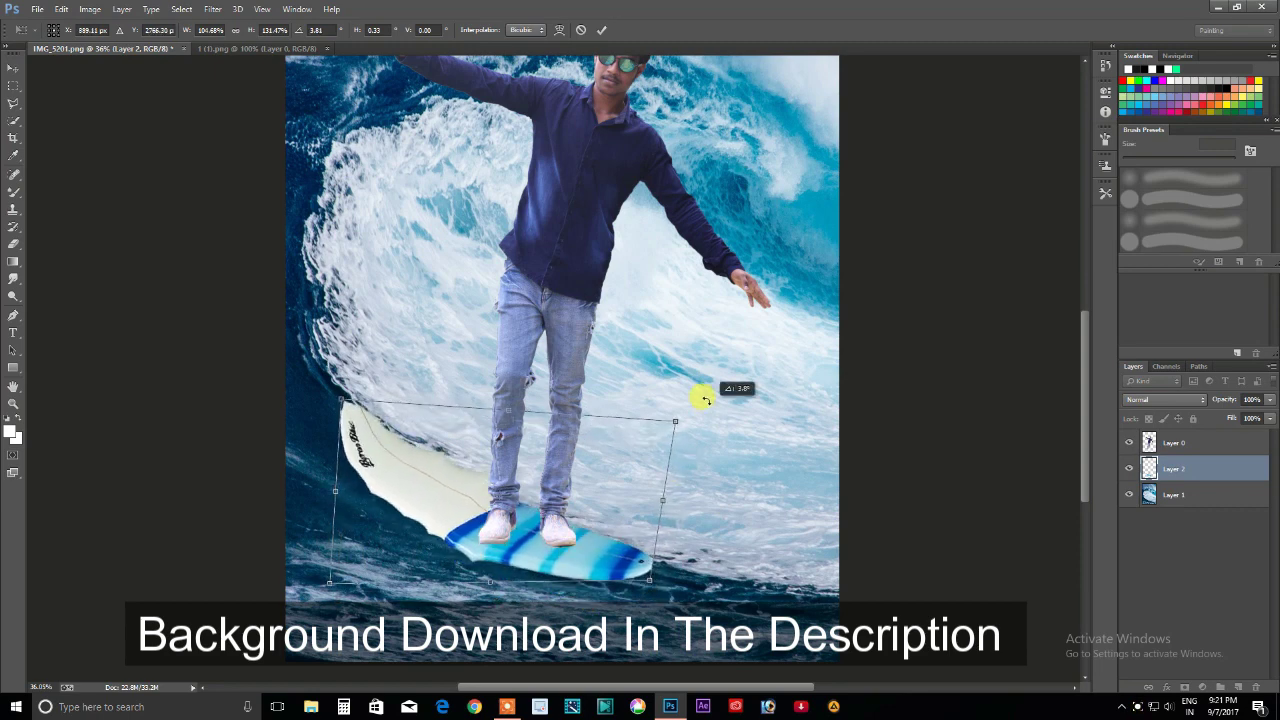
pyautogui.moveTo(612, 552); pyautogui.dragTo(611, 561)
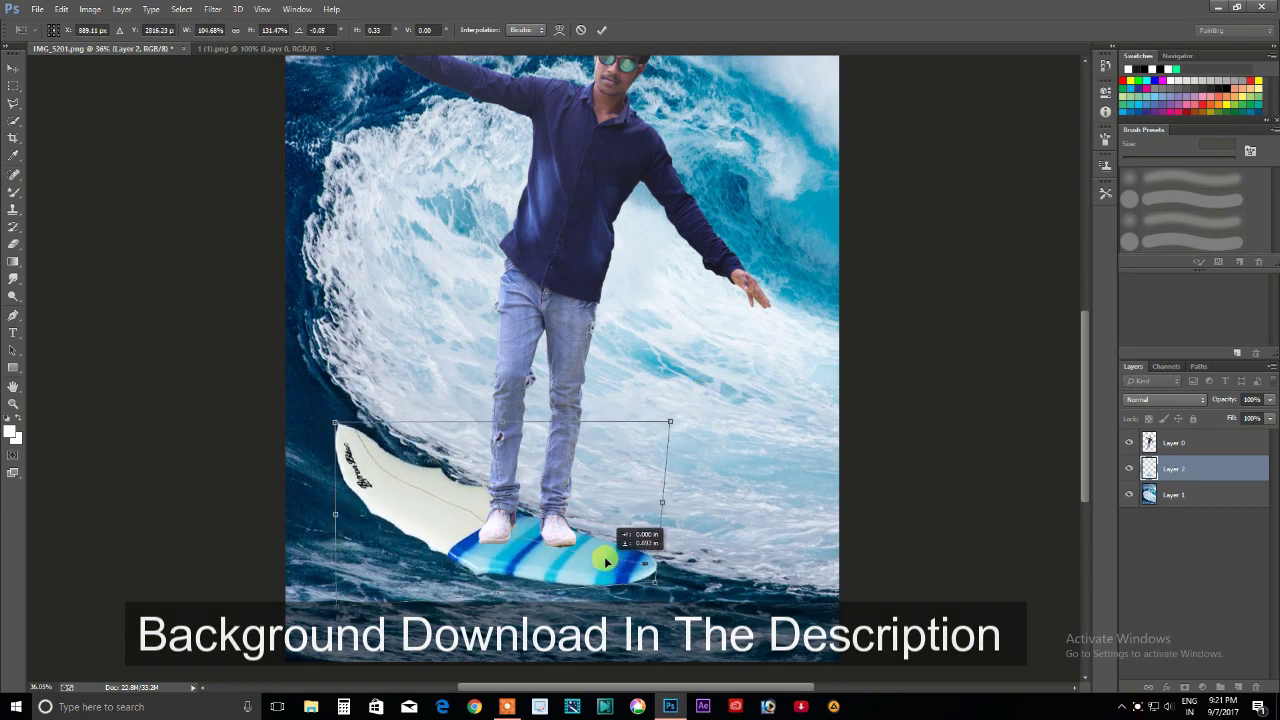
pyautogui.press('Return')
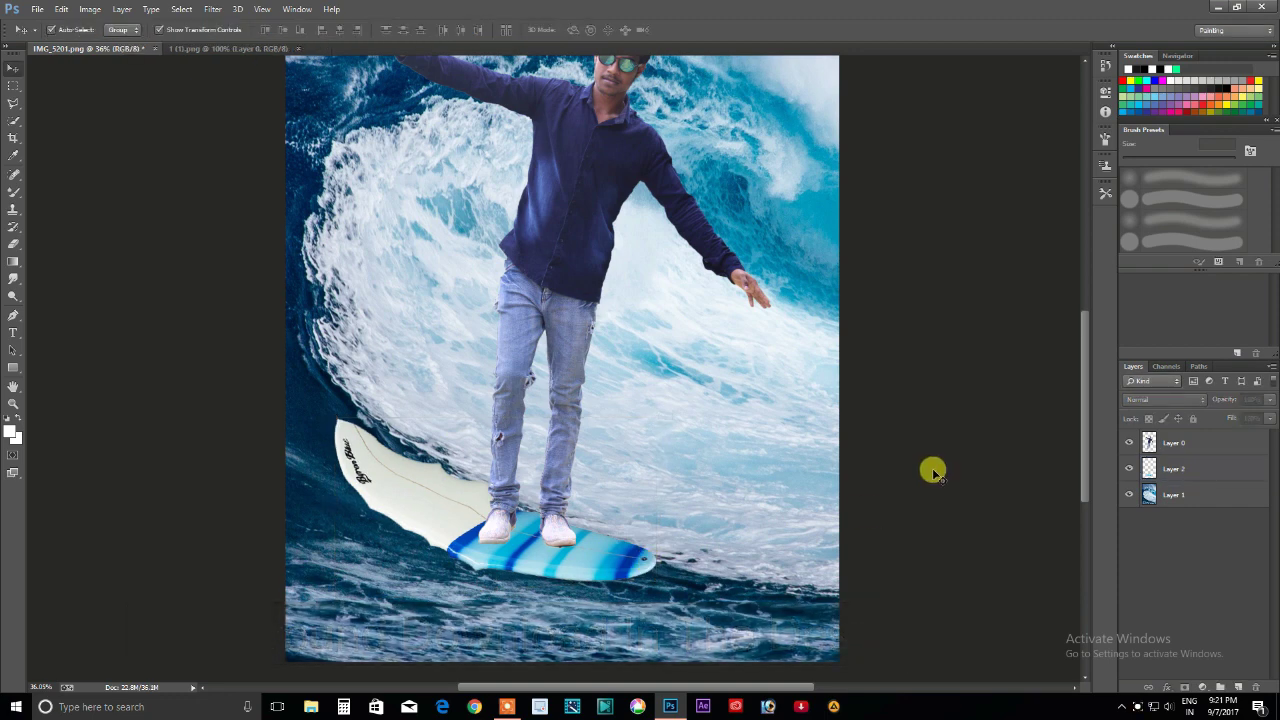
pyautogui.scroll(-1, 736, 512)
pyautogui.click(560, 250)
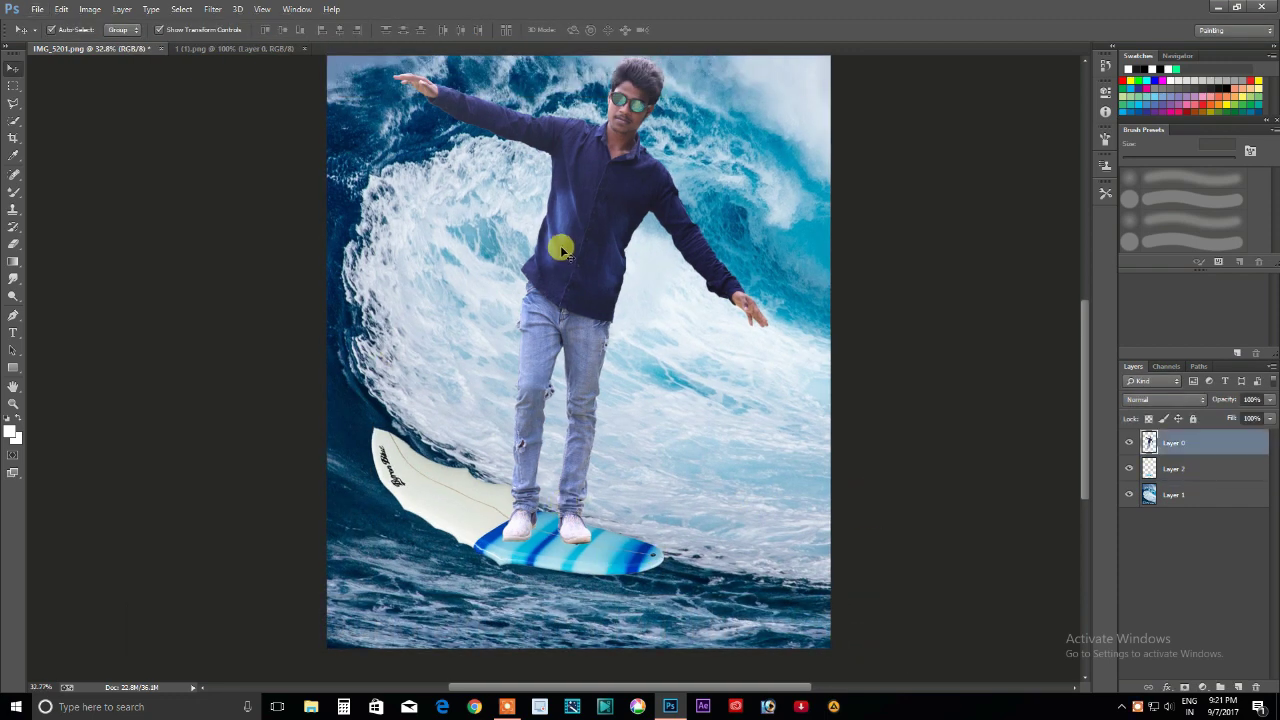
# - Start Puppet Warp on Layer 0 and pin the raised hand and head
pyautogui.click(38, 9)
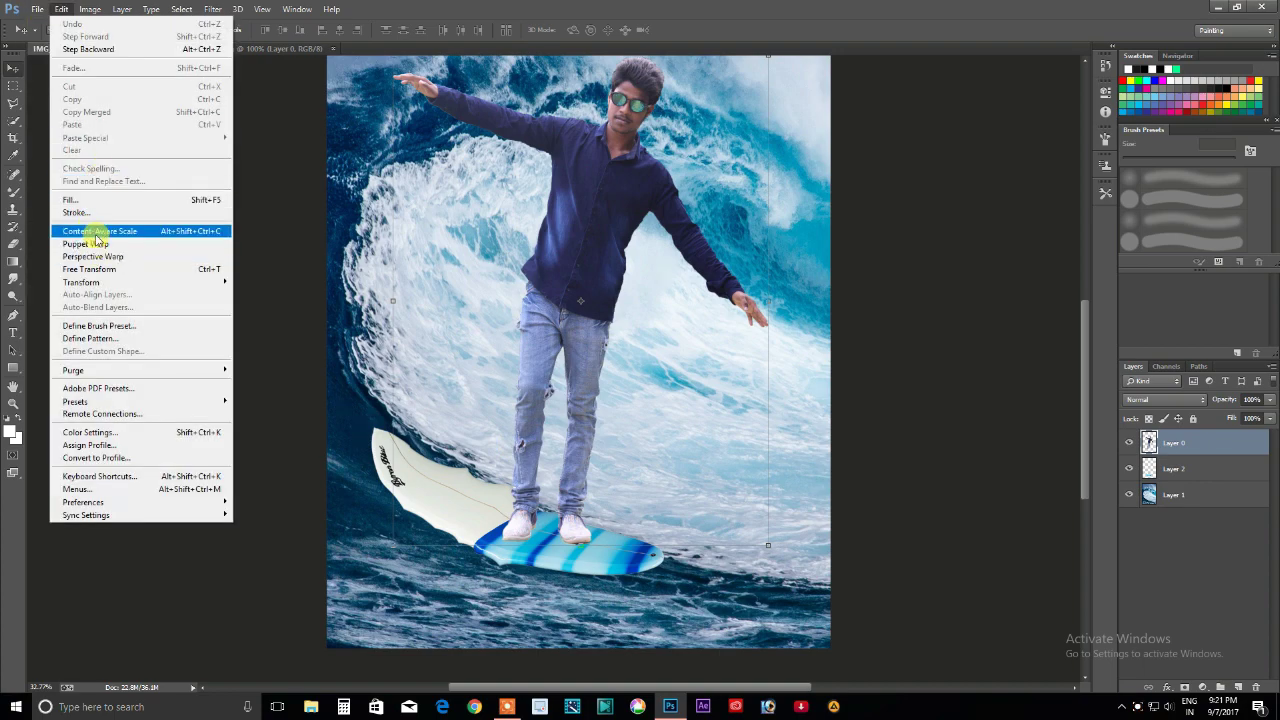
pyautogui.click(88, 244)
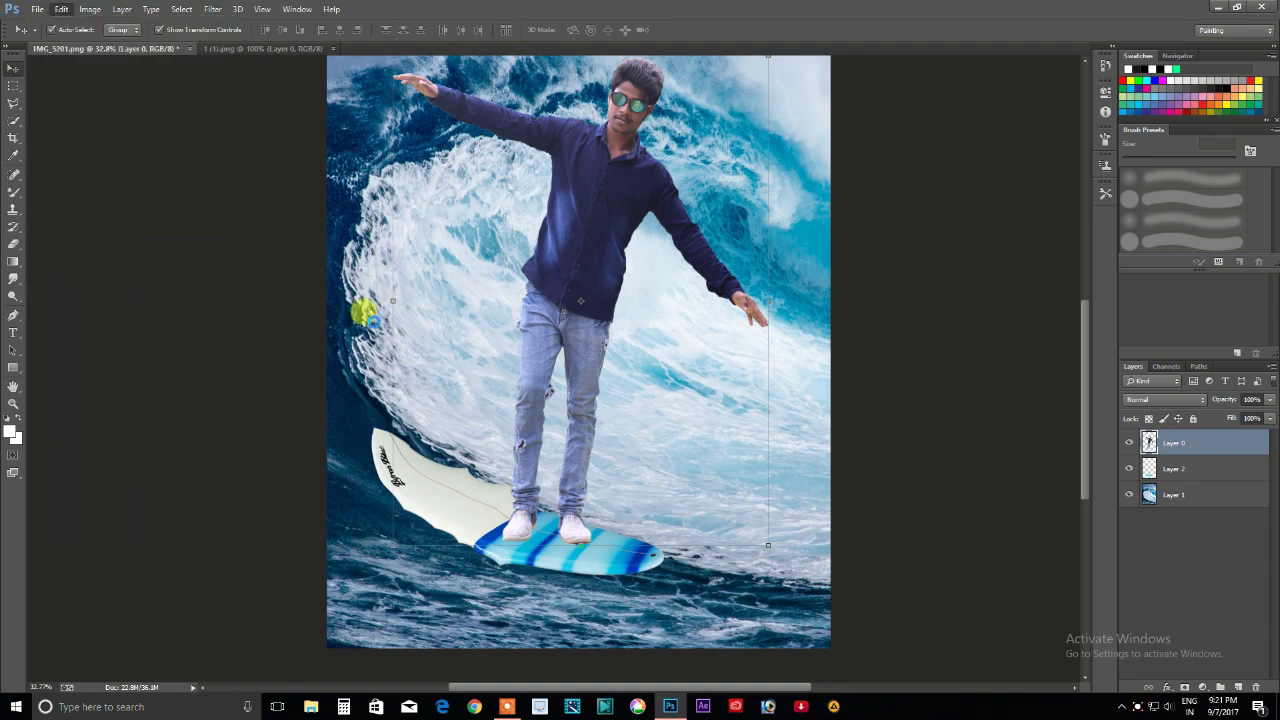
pyautogui.scroll(2, 604, 204)
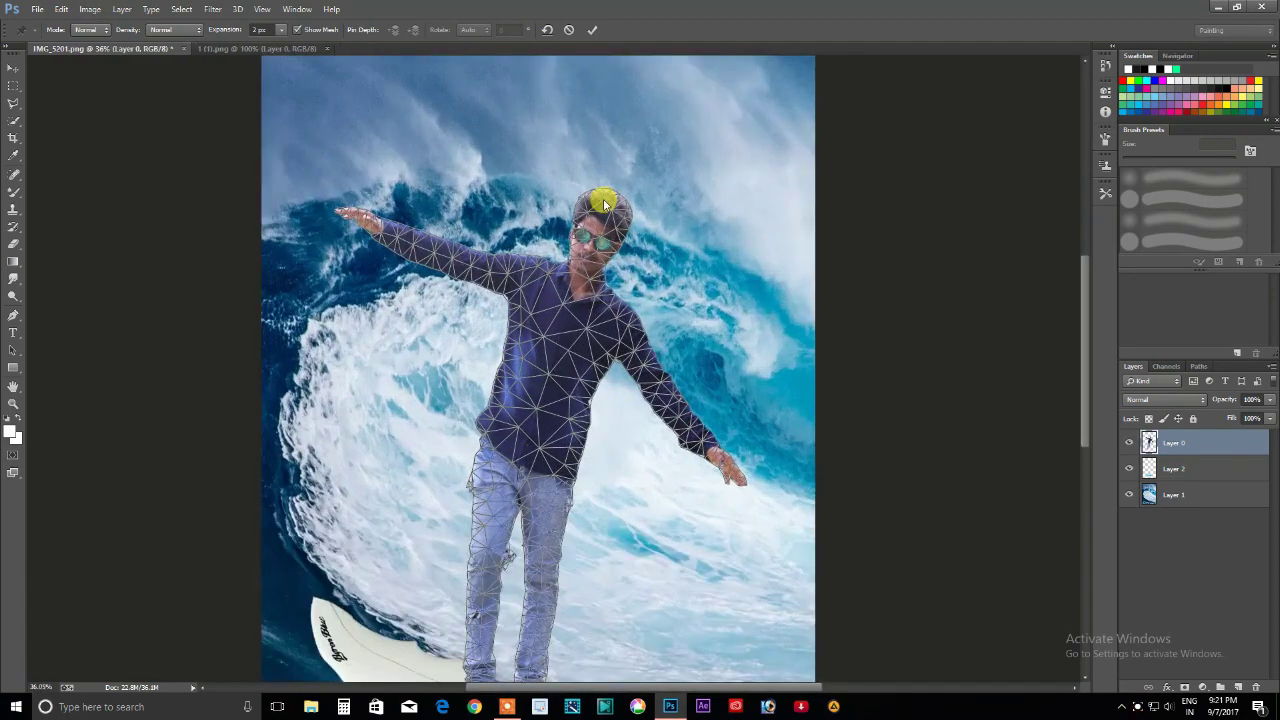
pyautogui.scroll(5, 339, 197)
pyautogui.click(331, 214)
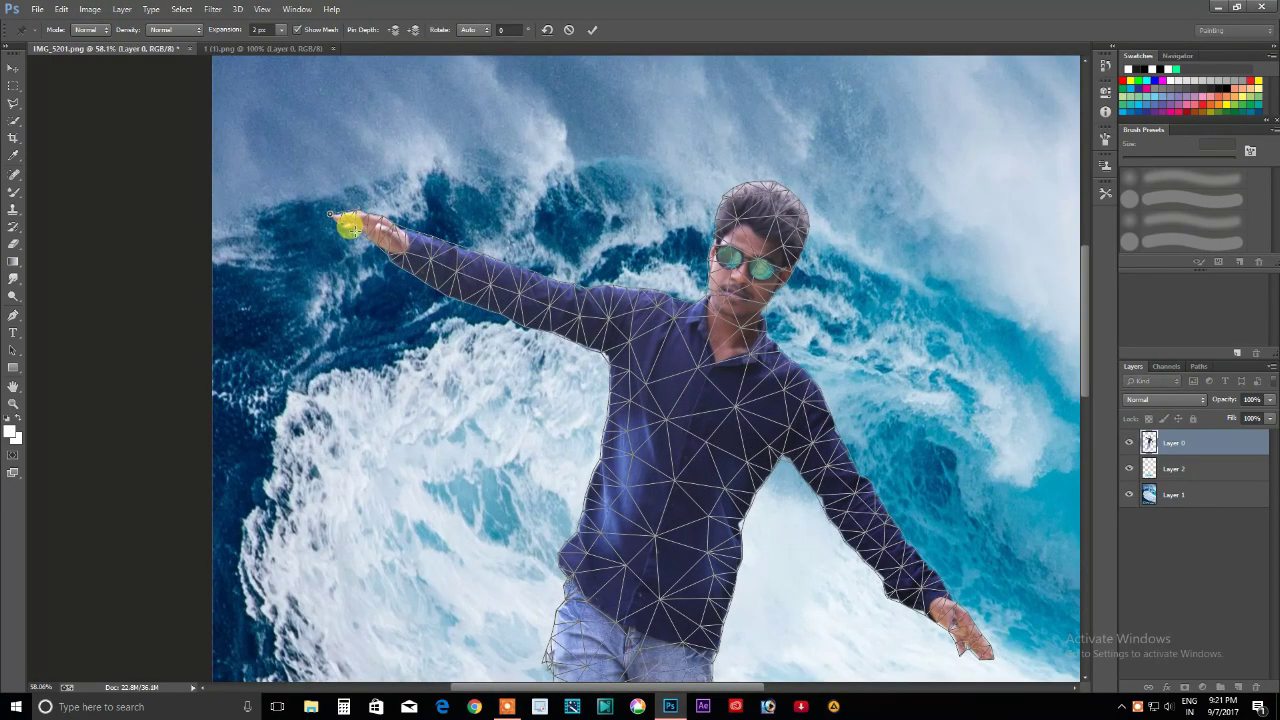
pyautogui.click(355, 214)
pyautogui.click(772, 198)
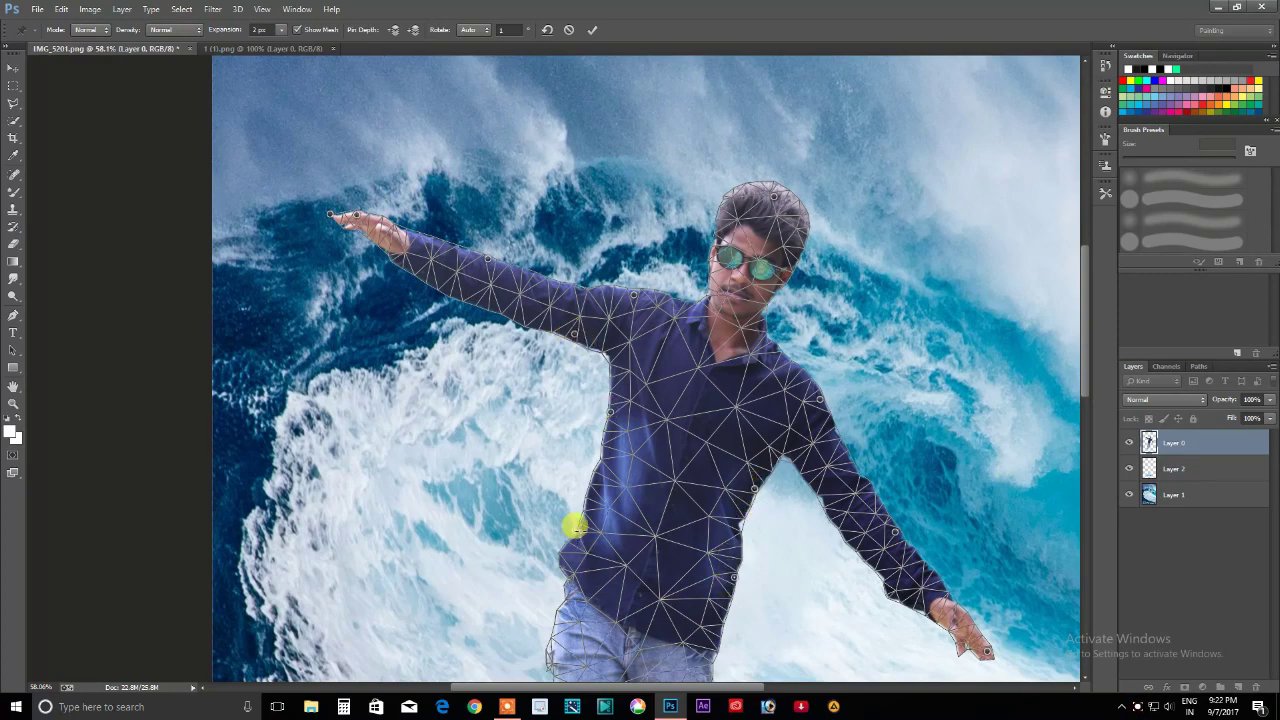
# - Bend the left leg at the knee and set both feet on the surfboard
pyautogui.scroll(-3, 656, 548)
pyautogui.scroll(-4, 694, 531)
pyautogui.scroll(-1, 680, 517)
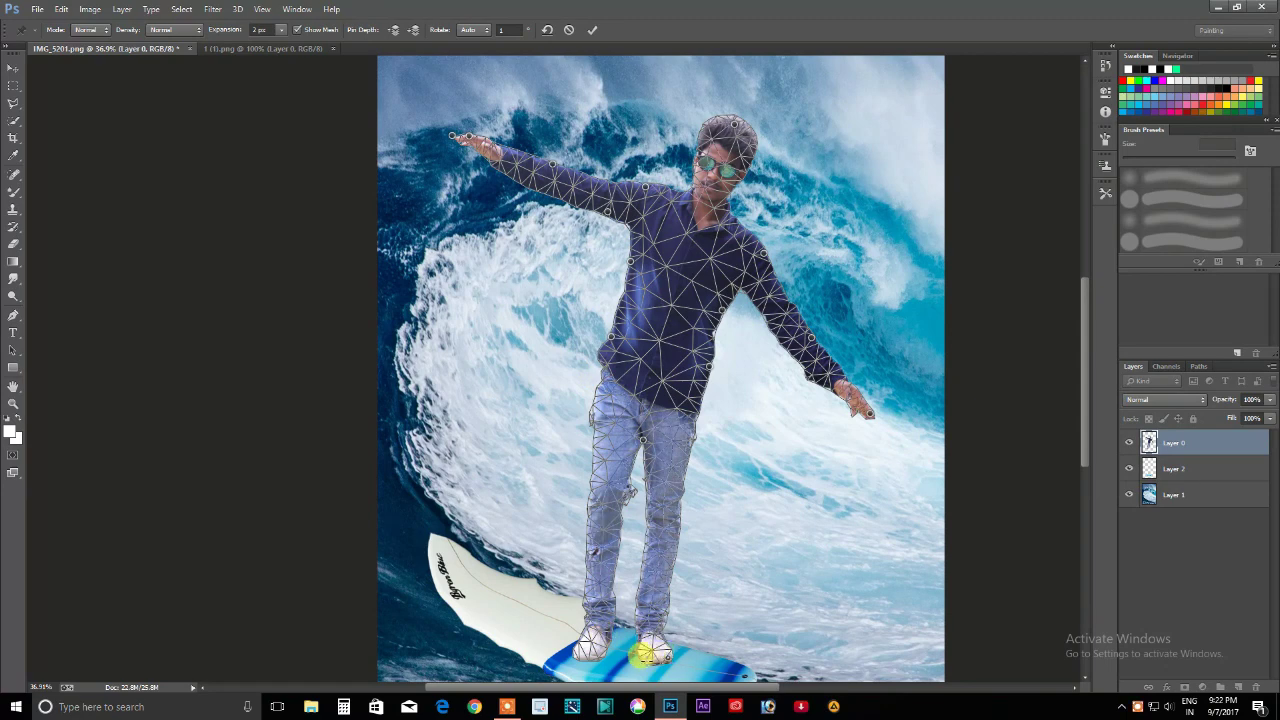
pyautogui.moveTo(583, 651); pyautogui.dragTo(522, 627)
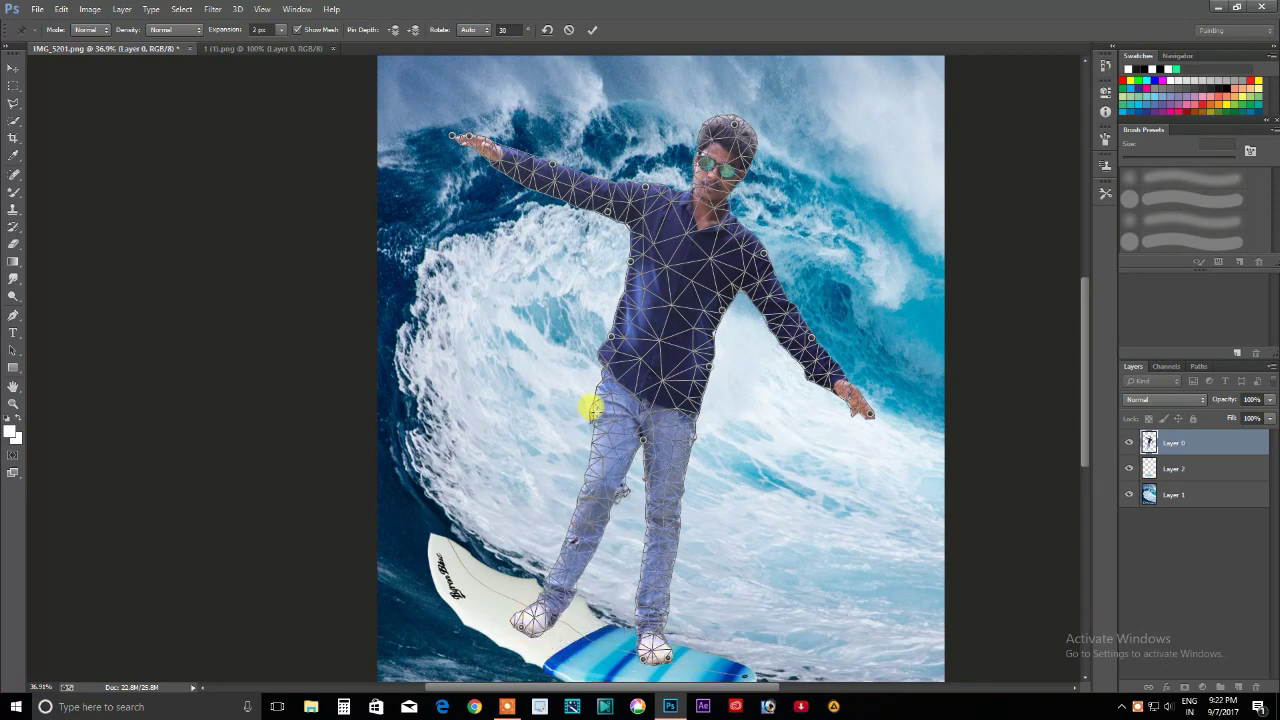
pyautogui.click(589, 407)
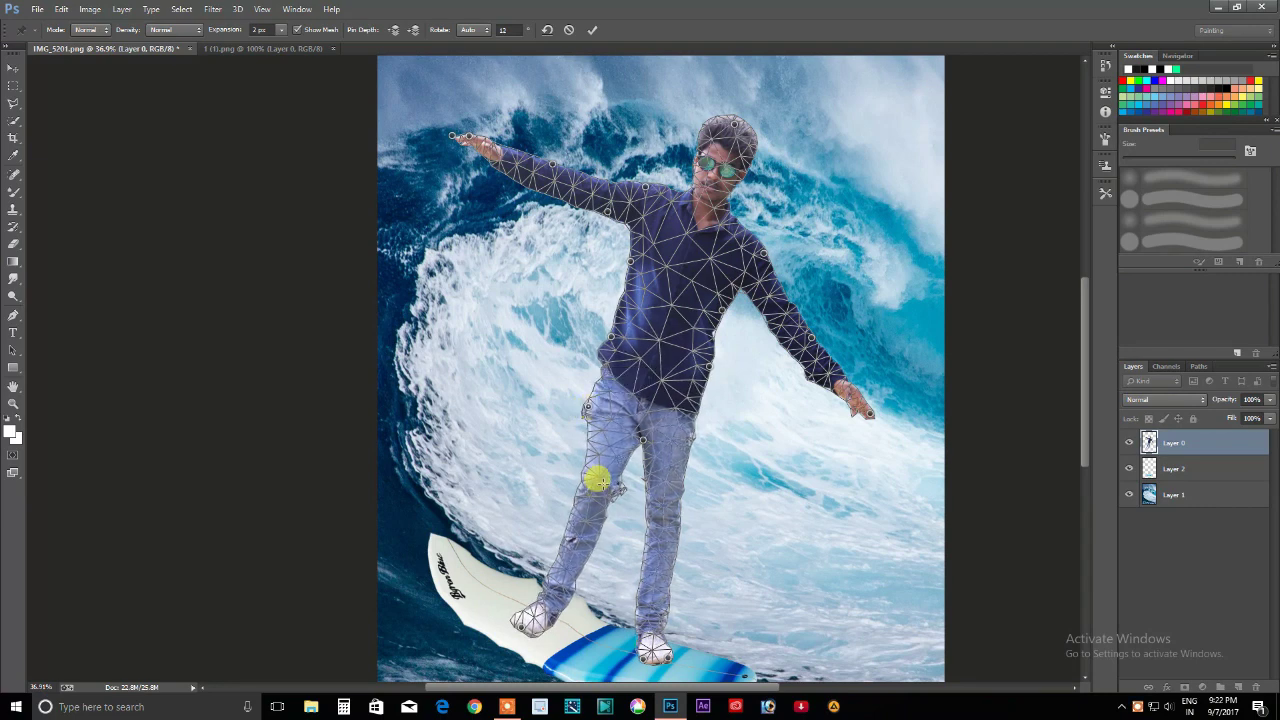
pyautogui.moveTo(597, 481); pyautogui.dragTo(601, 484)
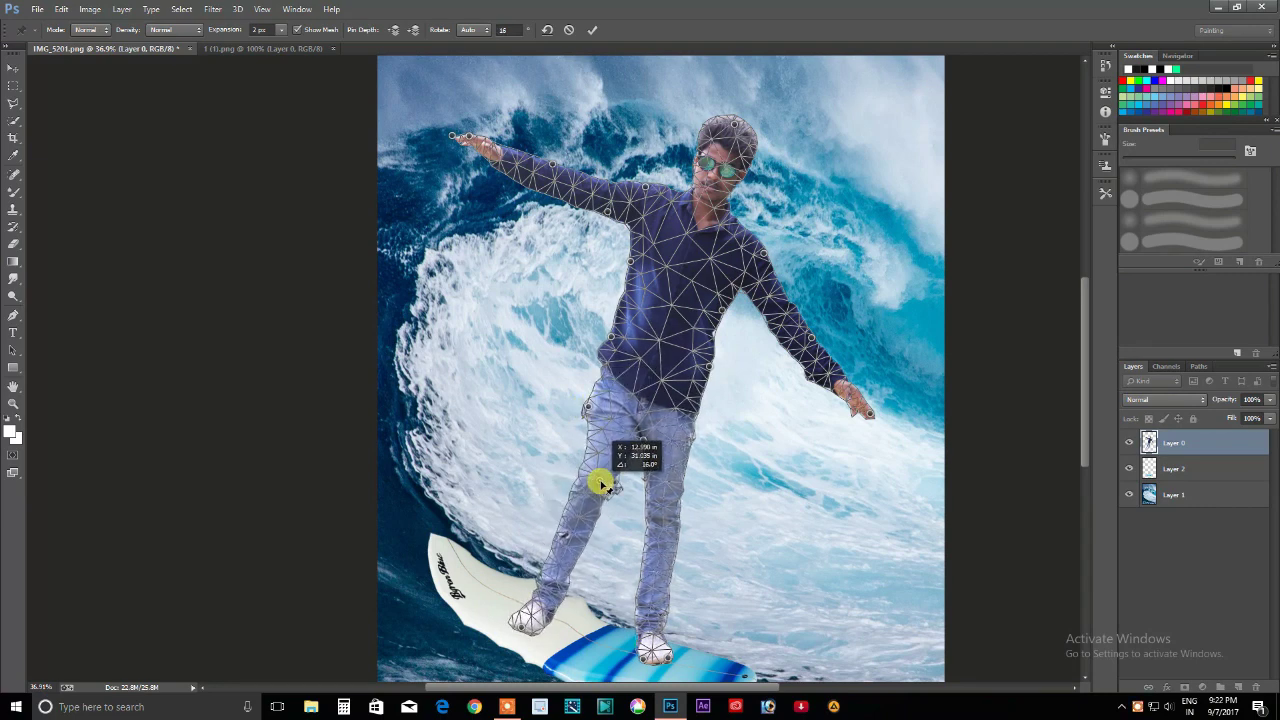
pyautogui.moveTo(601, 484); pyautogui.dragTo(592, 478)
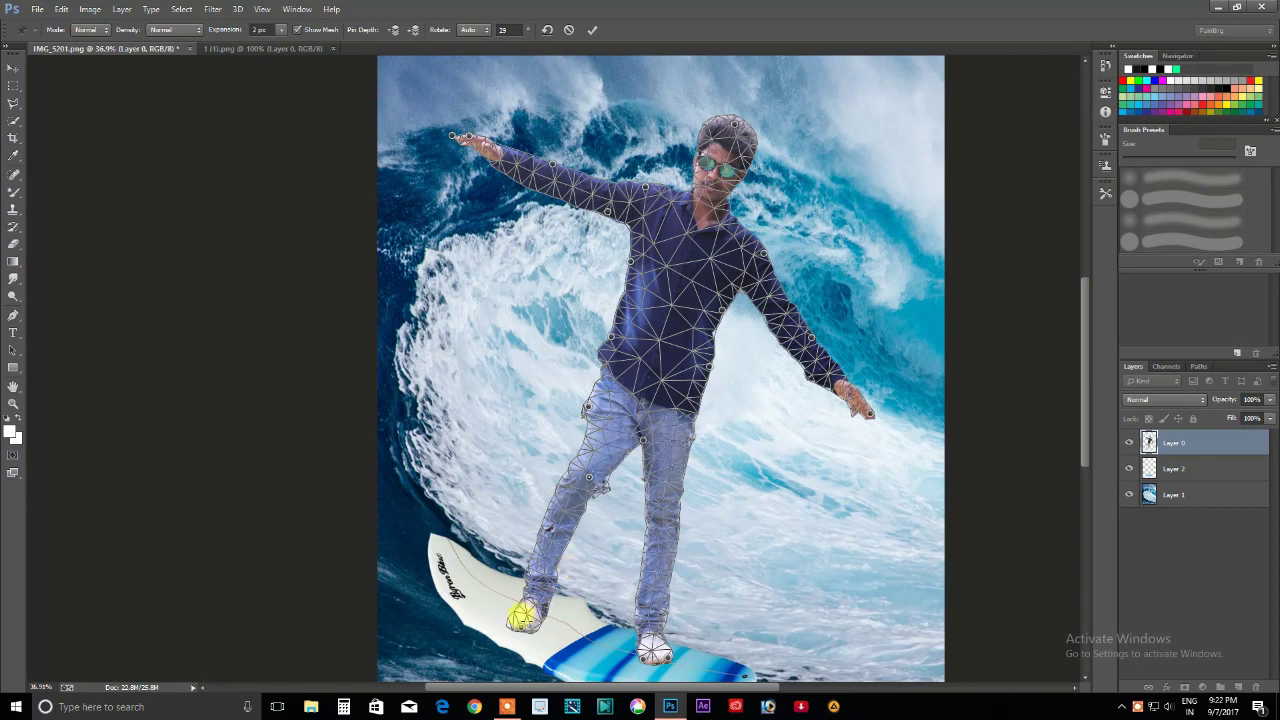
pyautogui.moveTo(515, 626); pyautogui.dragTo(507, 604)
pyautogui.moveTo(651, 436)
pyautogui.mouseDown()
pyautogui.moveTo(648, 446)
pyautogui.moveTo(640, 434)
pyautogui.moveTo(696, 442)
pyautogui.moveTo(687, 436)
pyautogui.mouseUp()
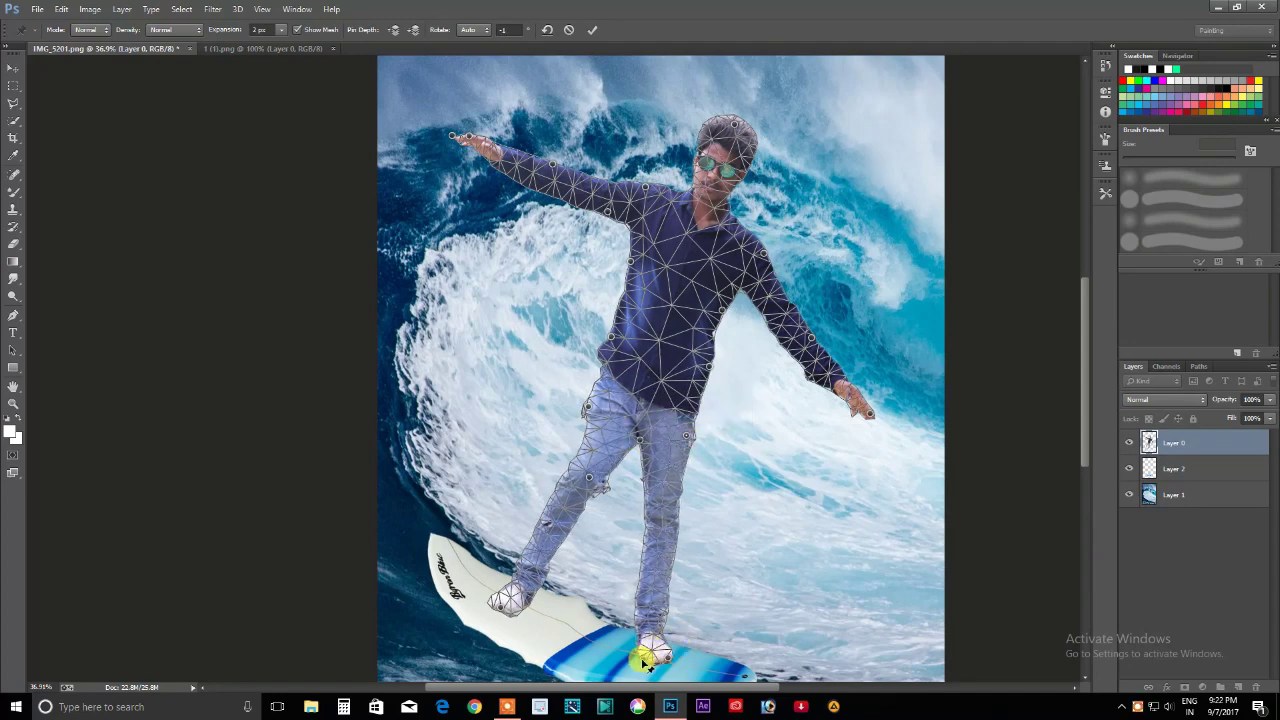
pyautogui.moveTo(646, 663); pyautogui.dragTo(678, 665)
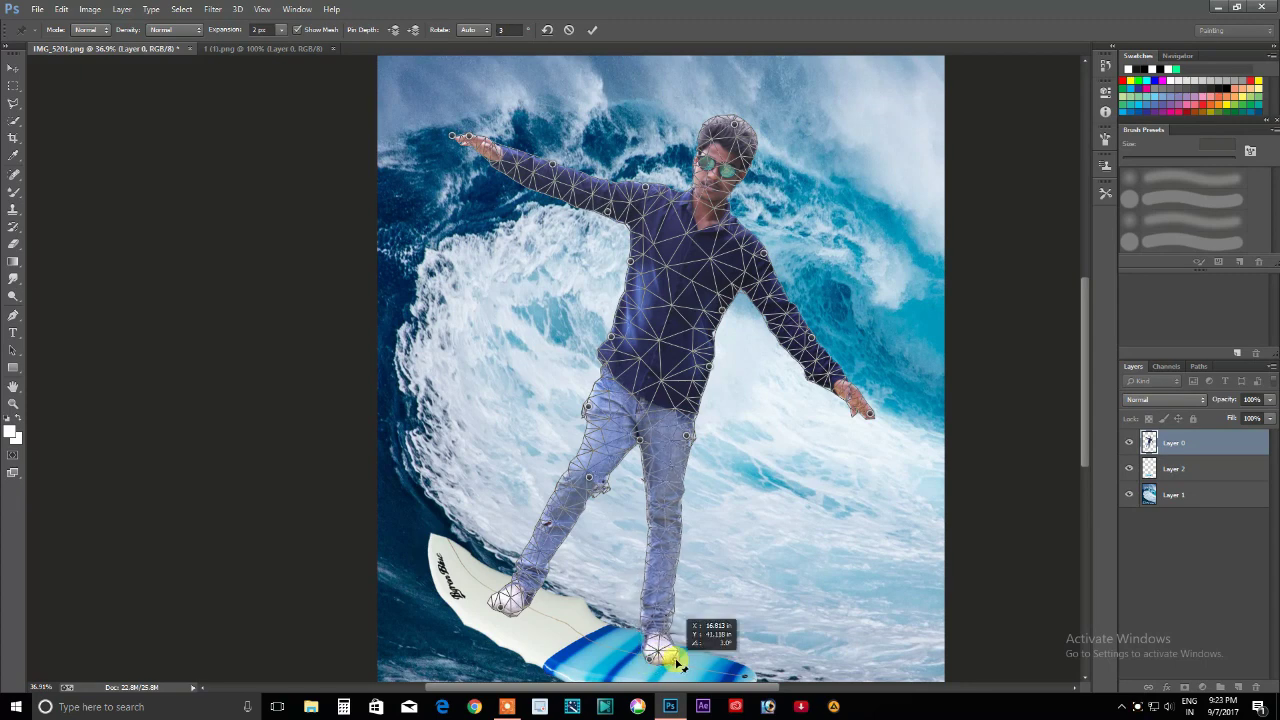
pyautogui.click(724, 314)
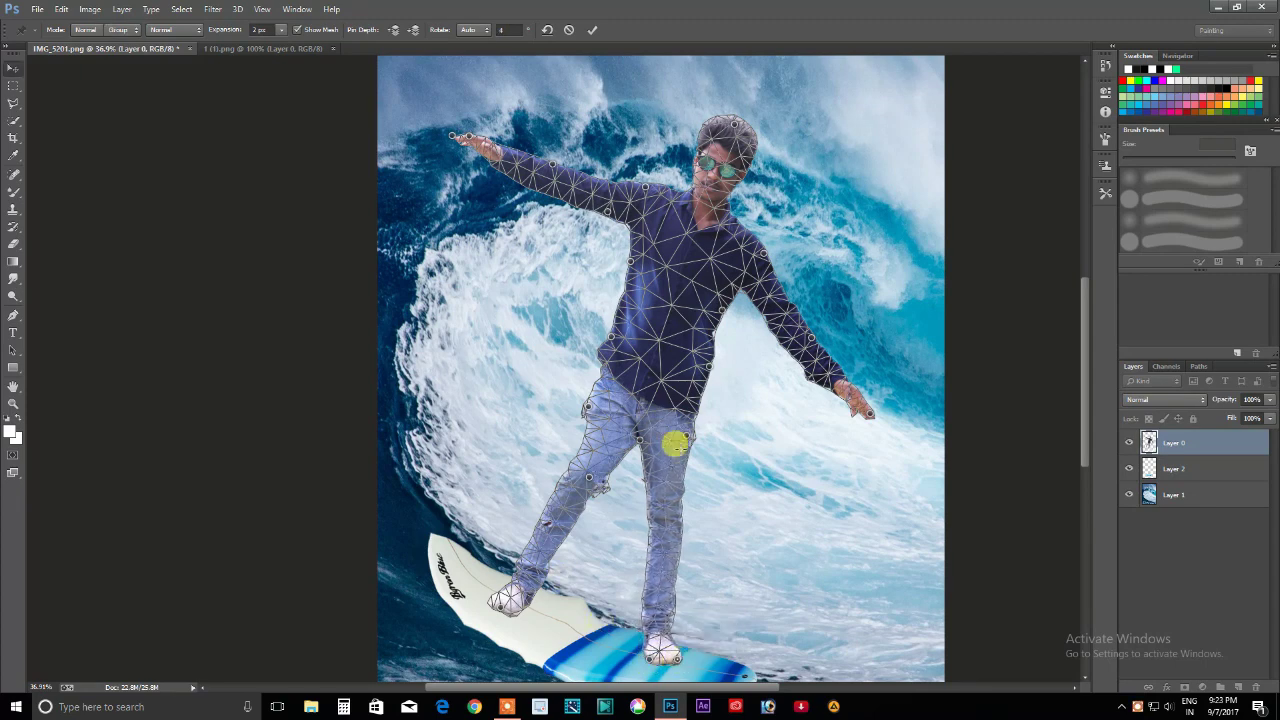
pyautogui.press('Return')
pyautogui.hotkey('ctrl', '-')
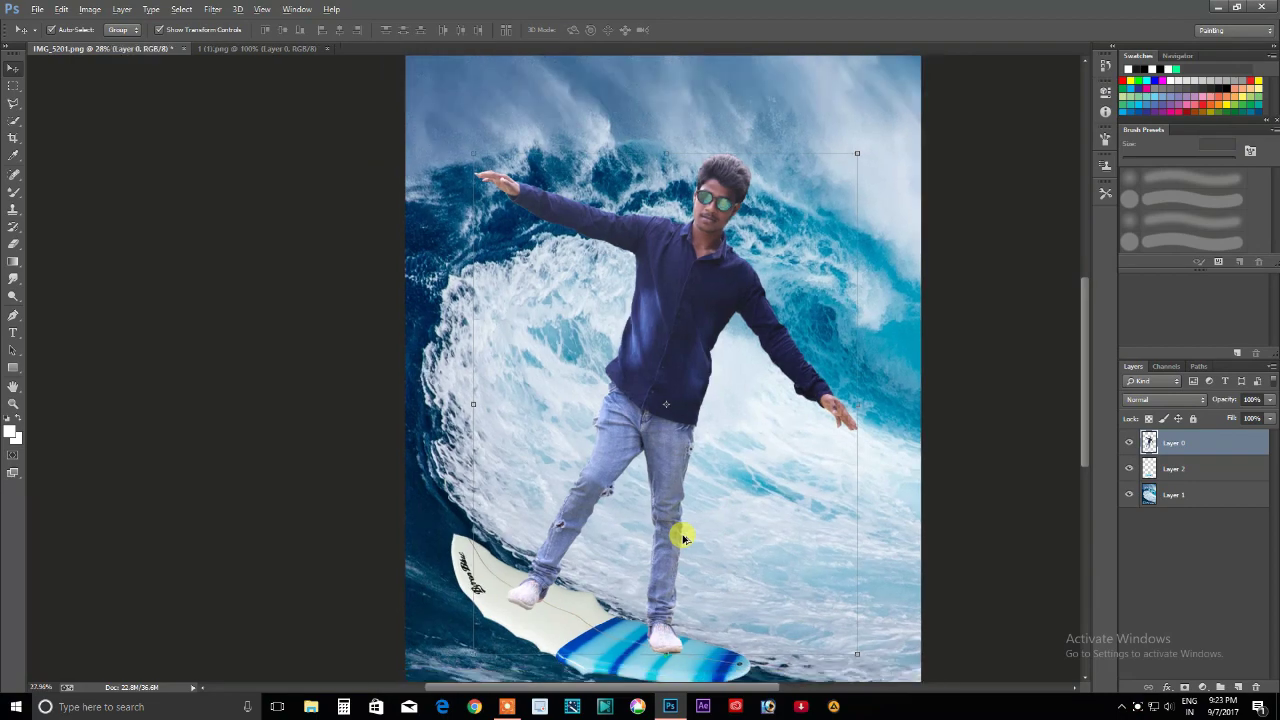
# - Tilt the man about 2.8 degrees, then nudge and rotate the surfboard to match his feet
pyautogui.scroll(-2, 683, 539)
pyautogui.scroll(1, 548, 423)
pyautogui.moveTo(688, 220); pyautogui.dragTo(671, 206)
pyautogui.press('Return')
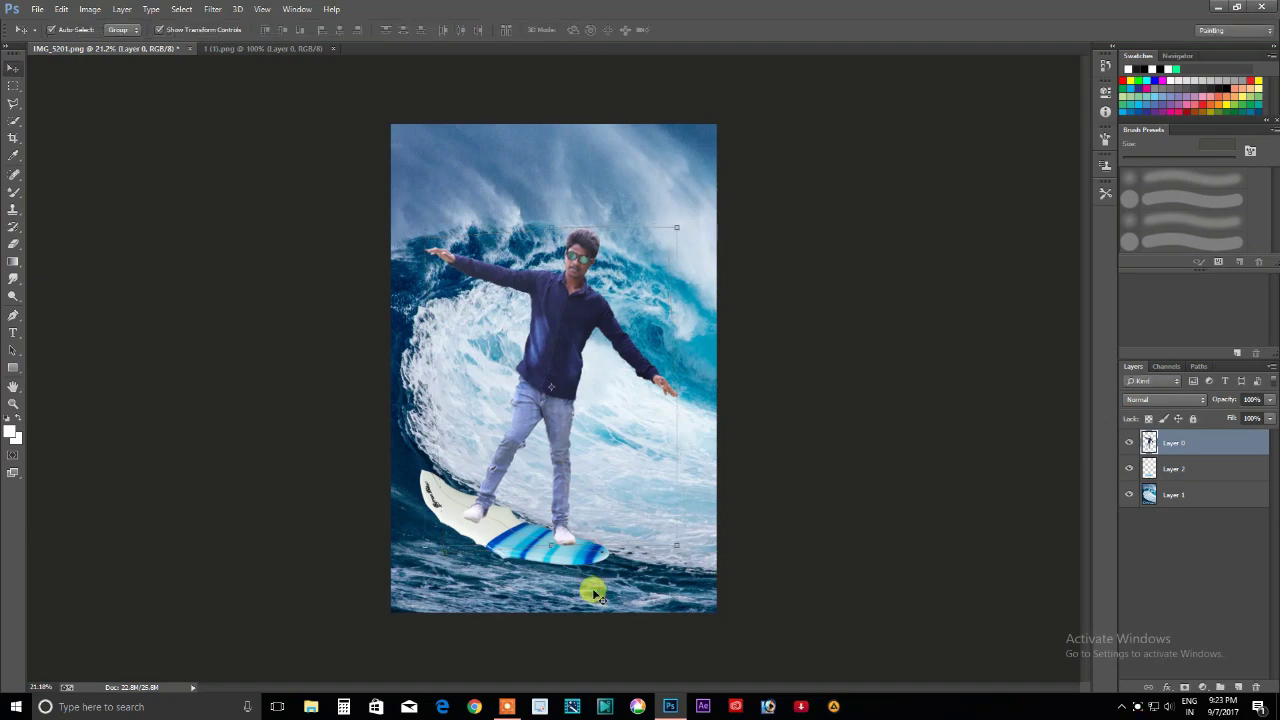
pyautogui.click(438, 493)
pyautogui.moveTo(582, 557); pyautogui.dragTo(587, 546)
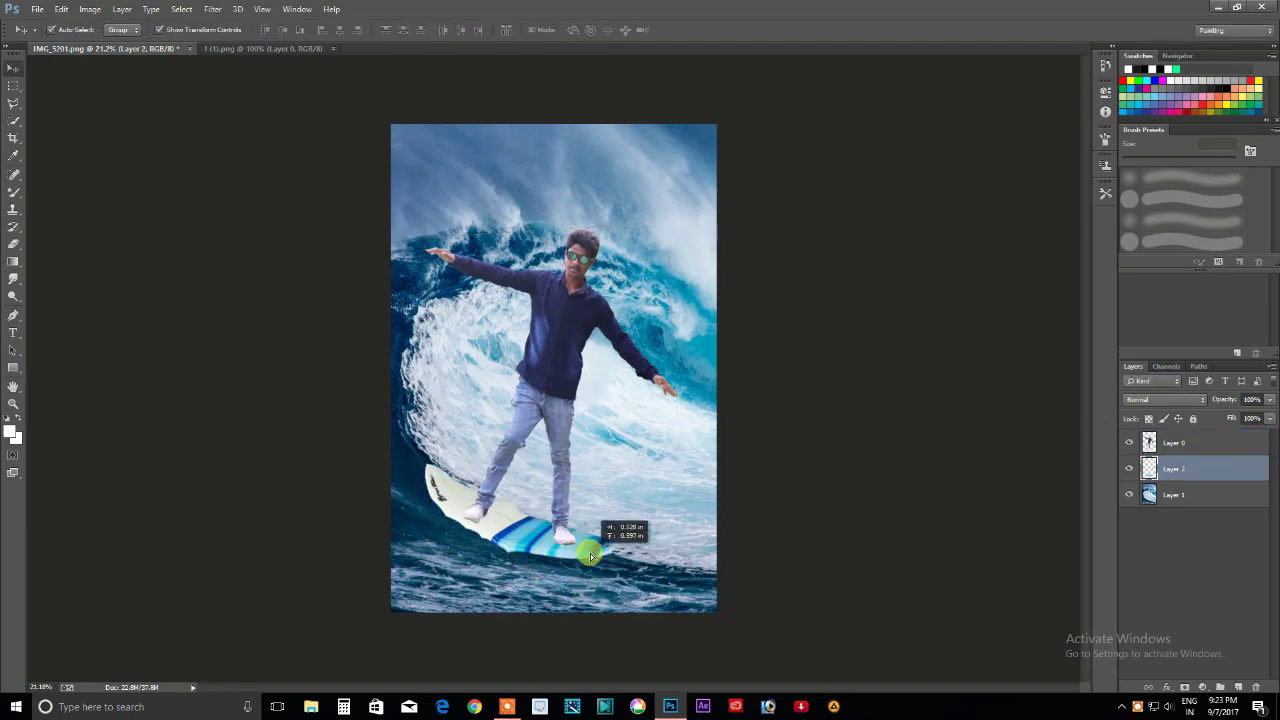
pyautogui.moveTo(622, 449); pyautogui.dragTo(614, 429)
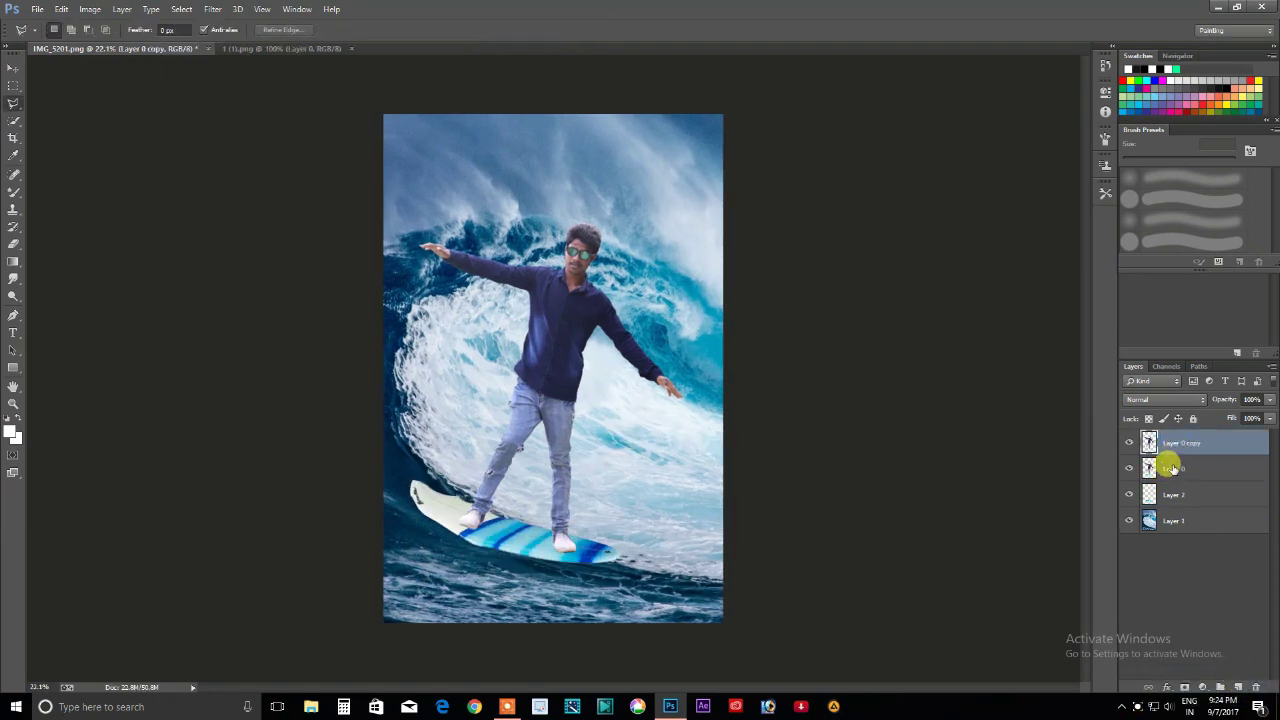
# - Raise clarity, vibrance and saturation on Layer 0 copy with the Camera Raw Filter
pyautogui.click(213, 9)
pyautogui.click(246, 87)
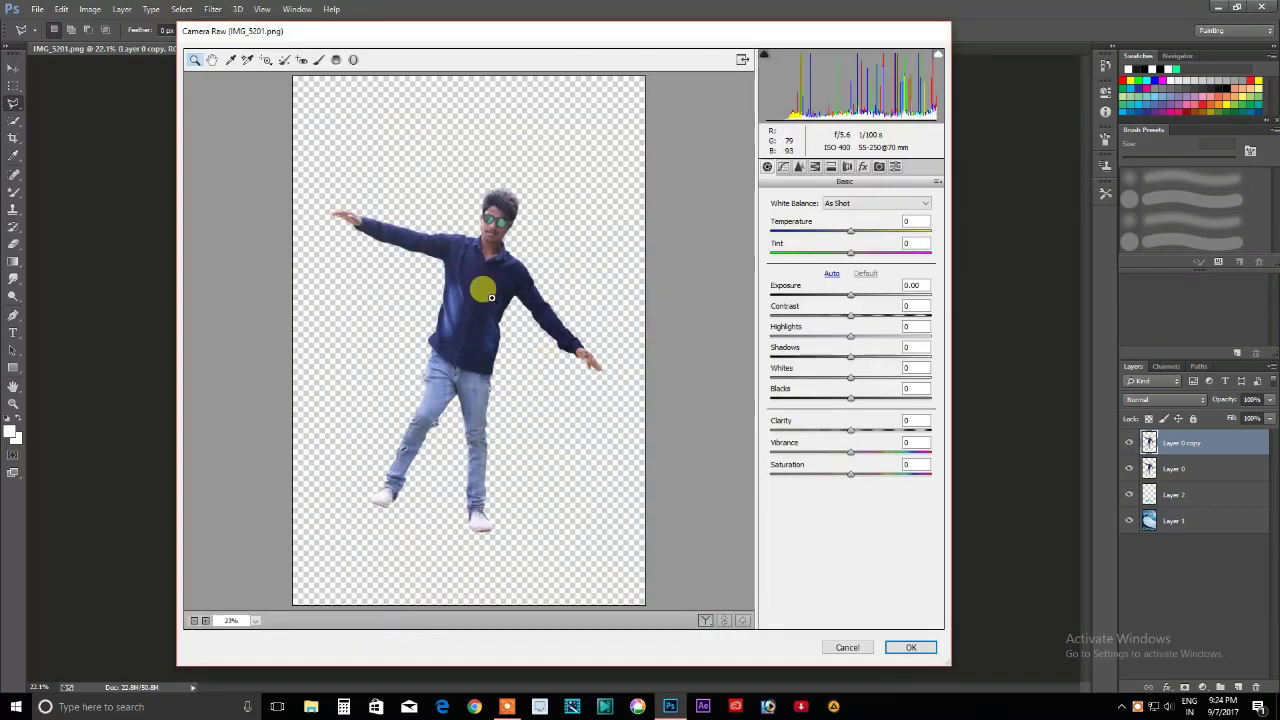
pyautogui.click(508, 293)
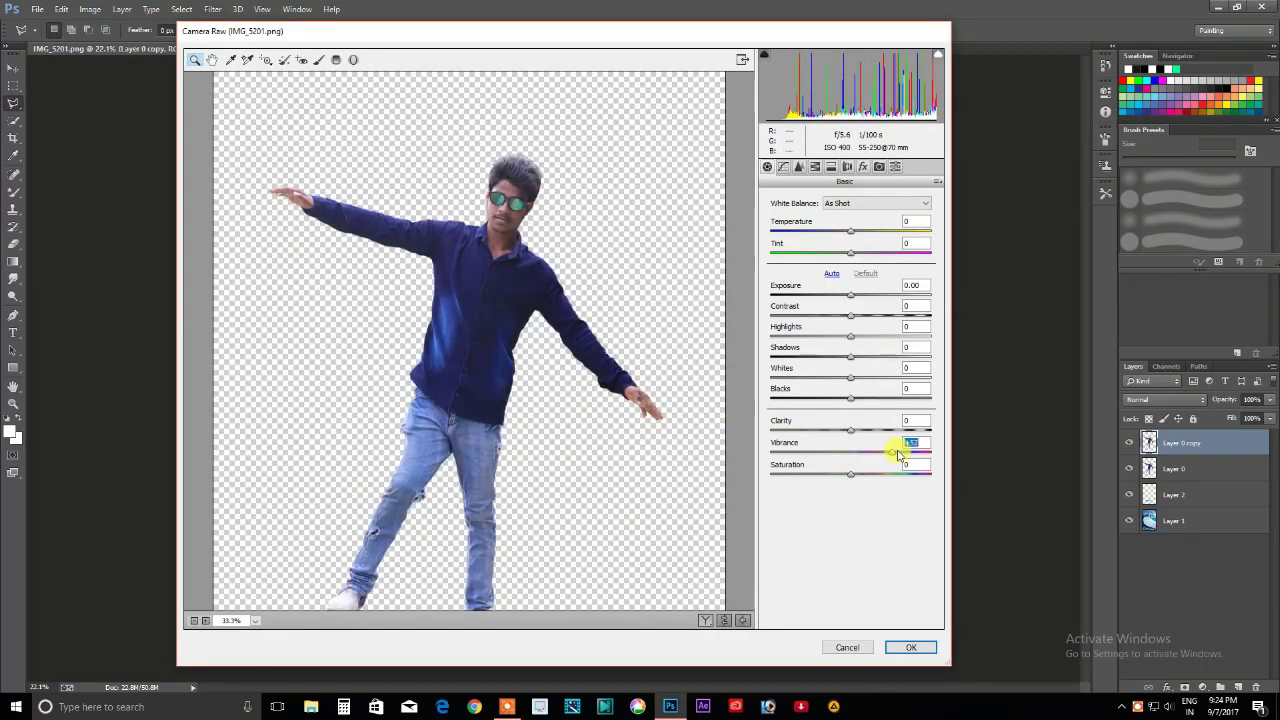
pyautogui.moveTo(850, 452); pyautogui.dragTo(921, 452)
pyautogui.moveTo(850, 430); pyautogui.dragTo(921, 430)
pyautogui.moveTo(853, 468)
pyautogui.mouseDown()
pyautogui.moveTo(886, 470)
pyautogui.moveTo(891, 452)
pyautogui.moveTo(873, 452)
pyautogui.moveTo(892, 457)
pyautogui.mouseUp()
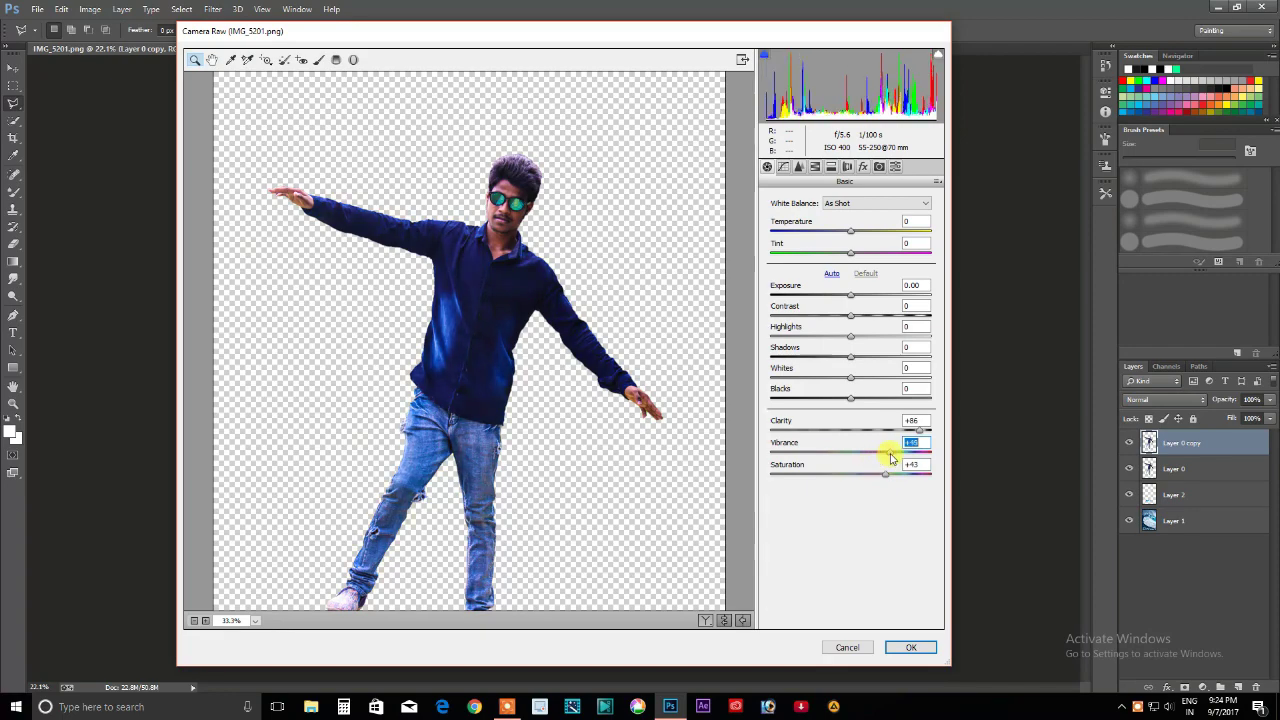
pyautogui.press('Return')
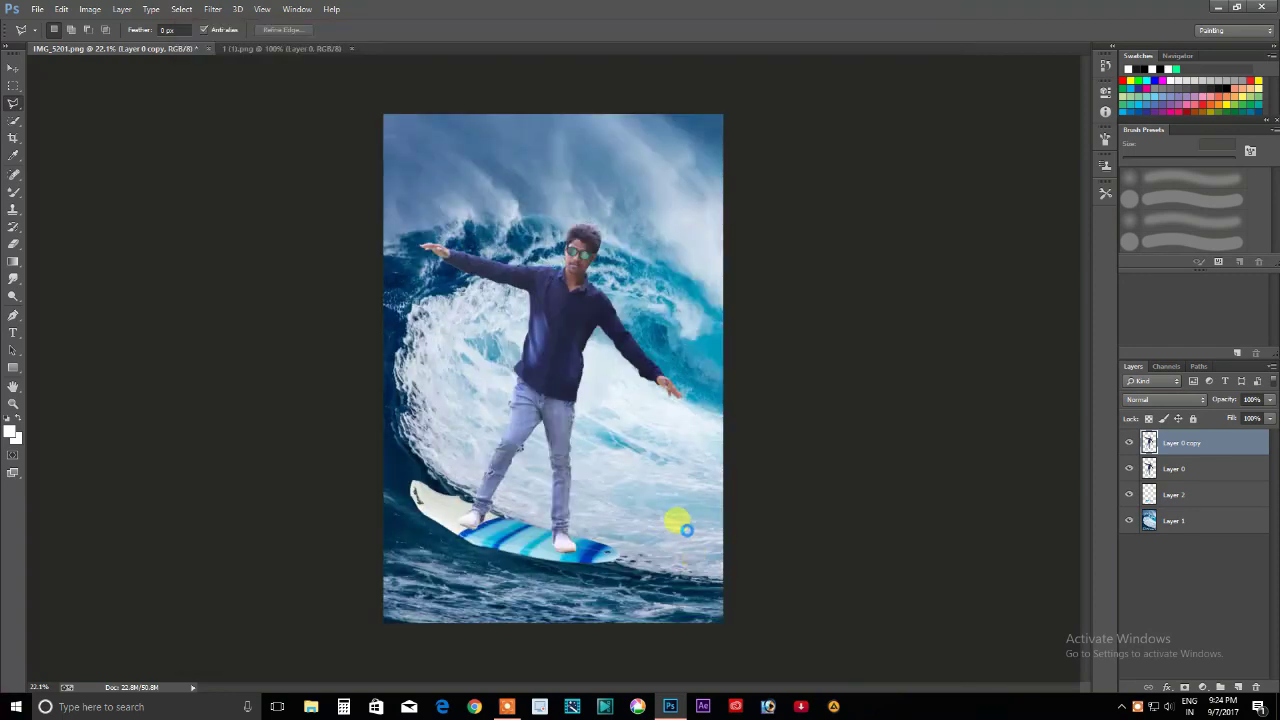
# - Switch to the Eraser and shrink it to 100 px
pyautogui.scroll(6, 470, 243)
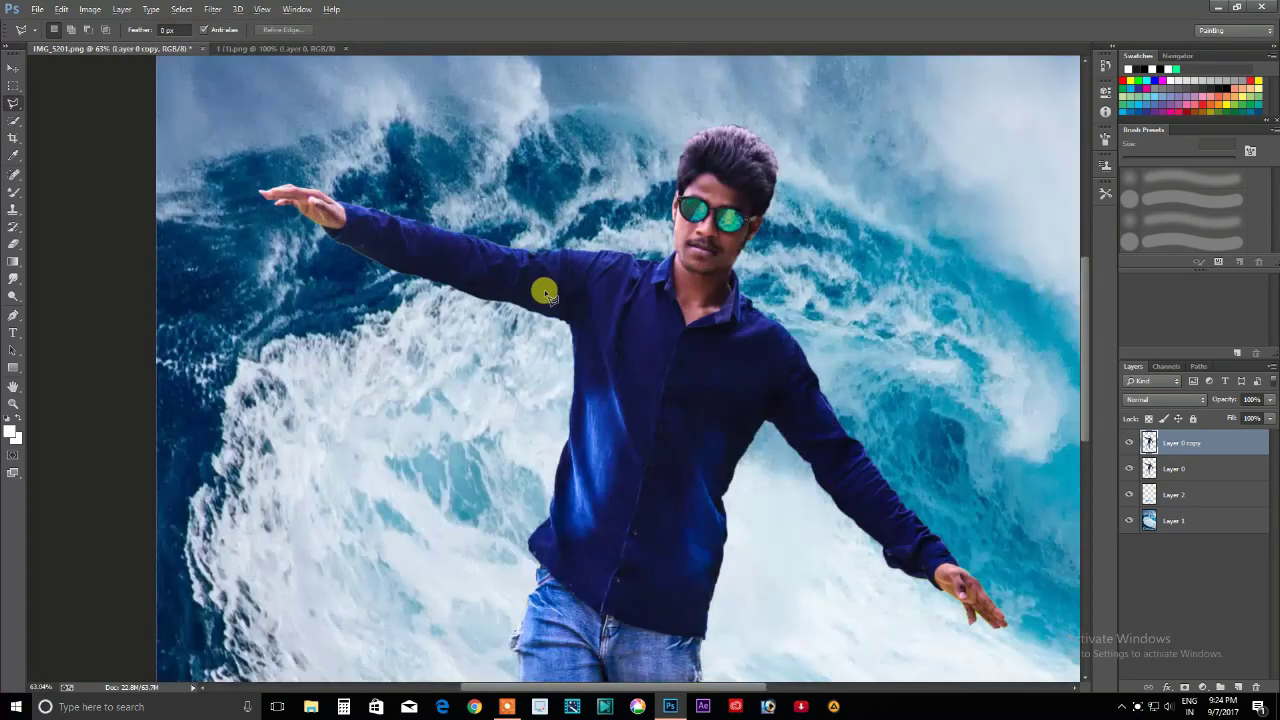
pyautogui.scroll(-2, 623, 608)
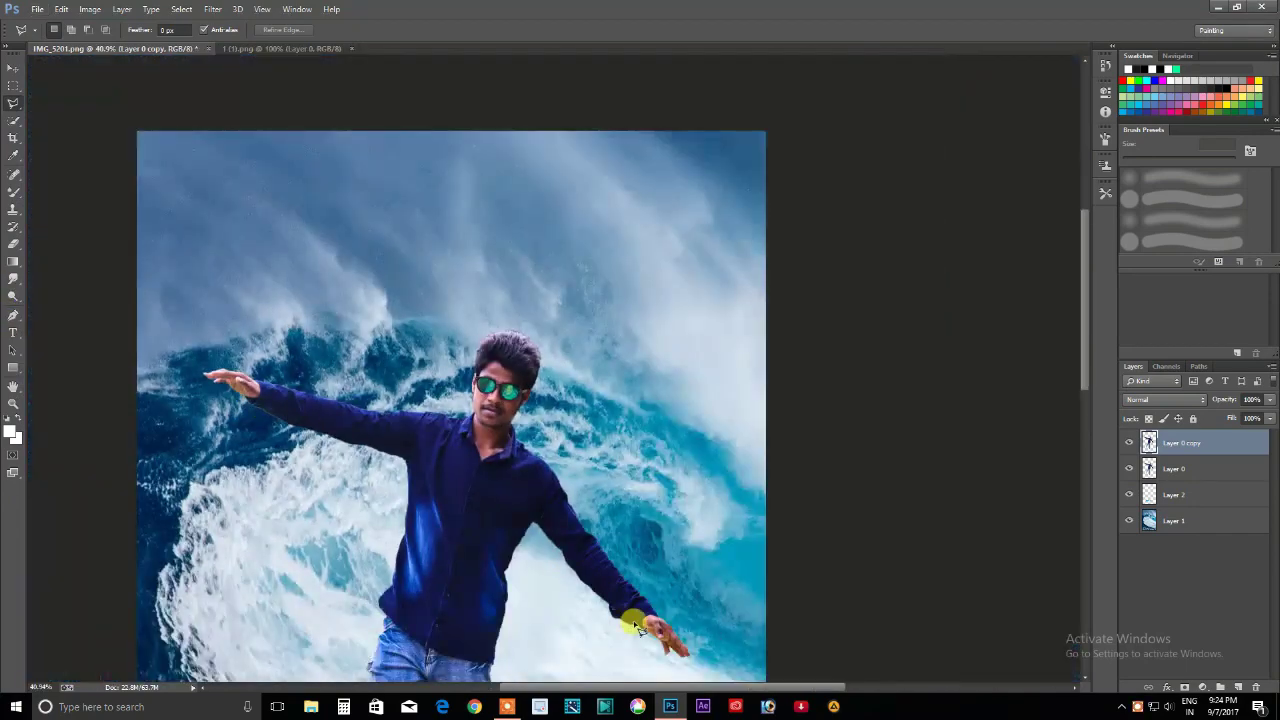
pyautogui.scroll(2, 440, 517)
pyautogui.scroll(2, 438, 300)
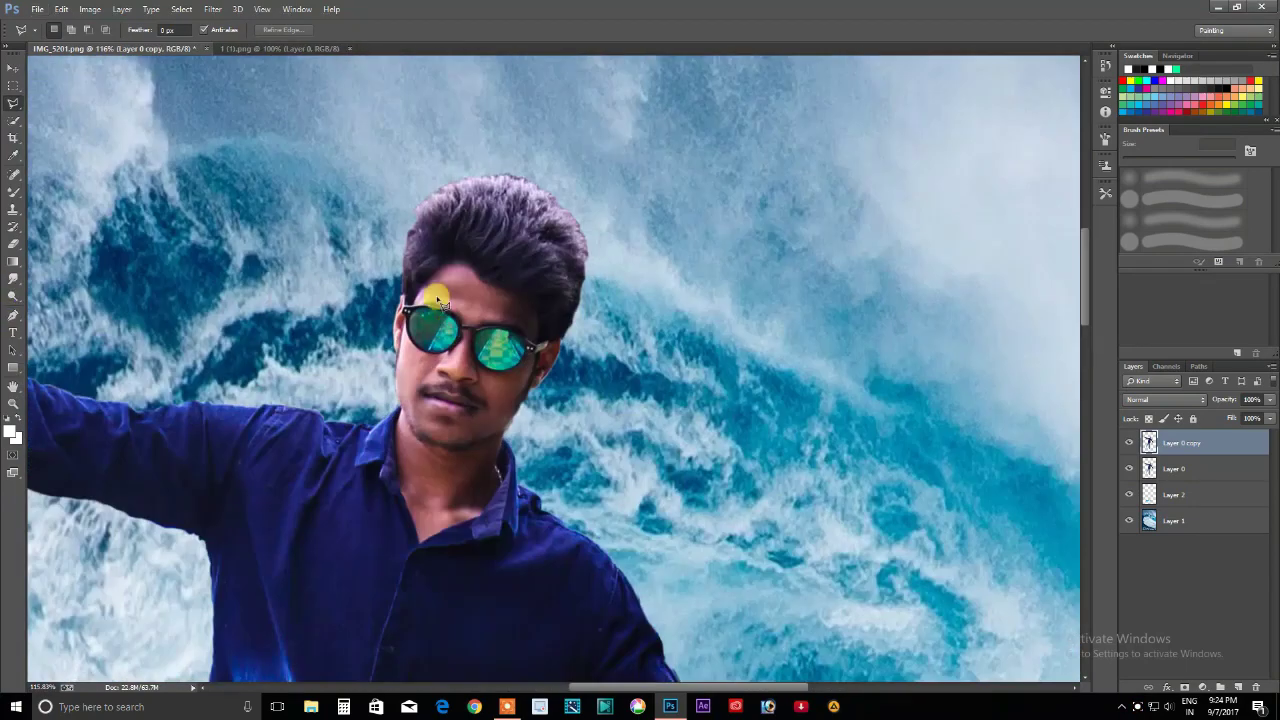
pyautogui.click(13, 240)
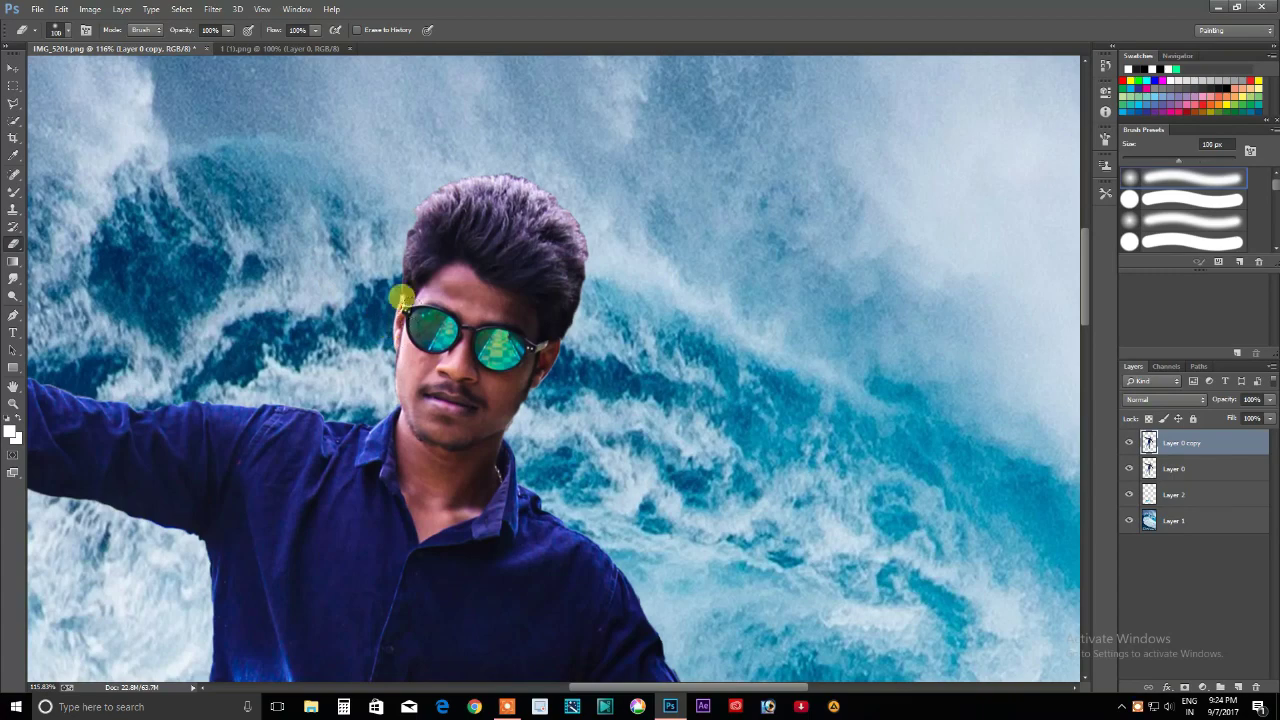
pyautogui.press('[')
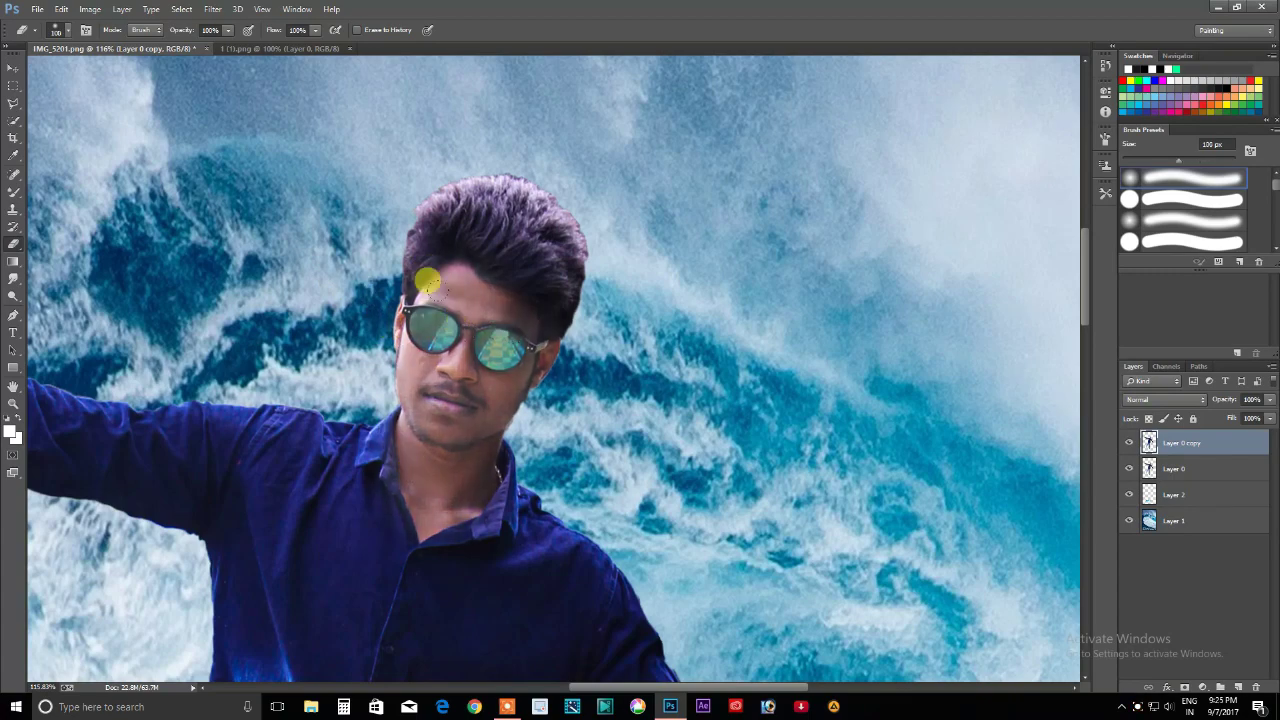
# - Select Layer 0 and bring up the Image > Adjustments choices toward Selective Color
pyautogui.scroll(-3, 626, 351)
pyautogui.scroll(-2, 434, 414)
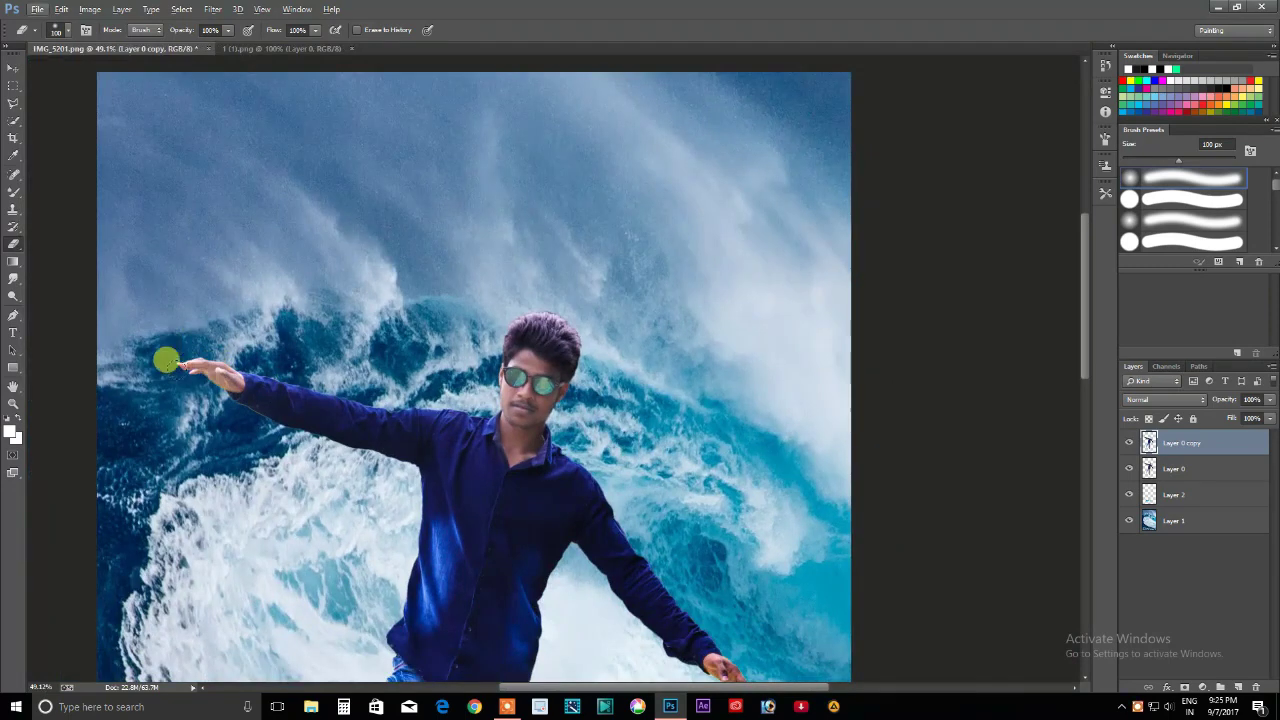
pyautogui.scroll(-1, 571, 509)
pyautogui.scroll(-1, 702, 583)
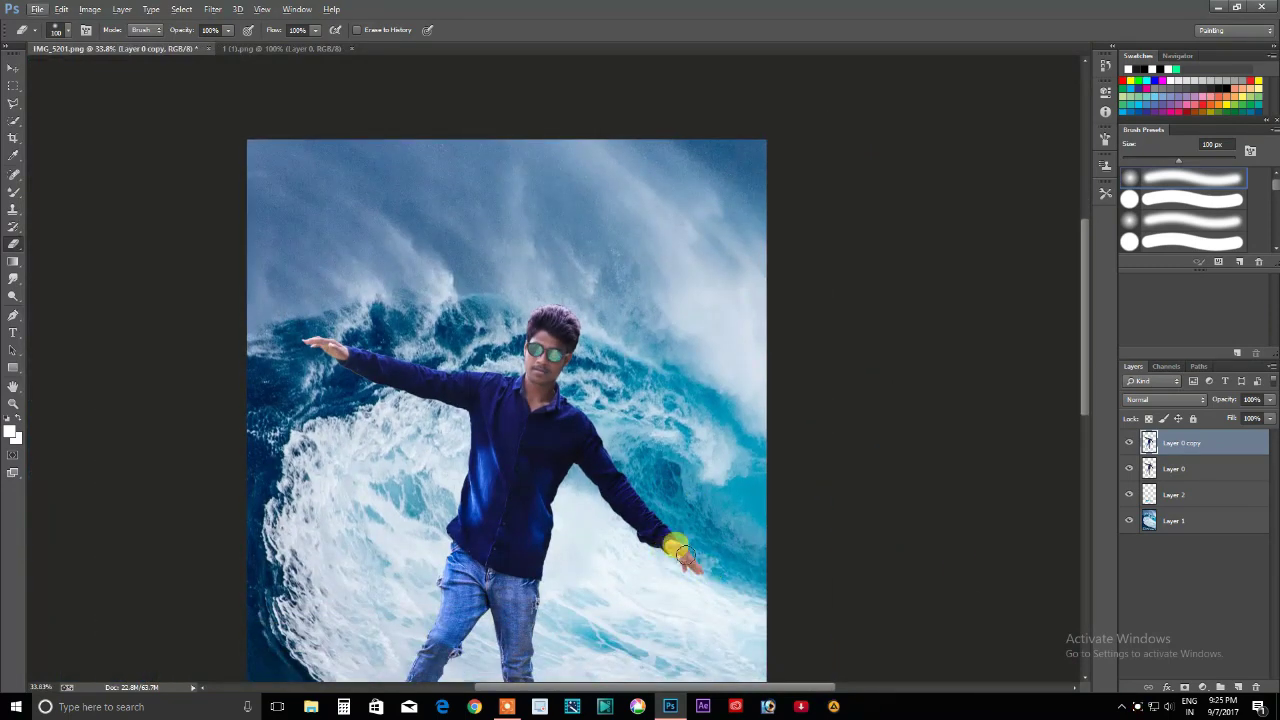
pyautogui.click(1175, 468)
pyautogui.click(90, 9)
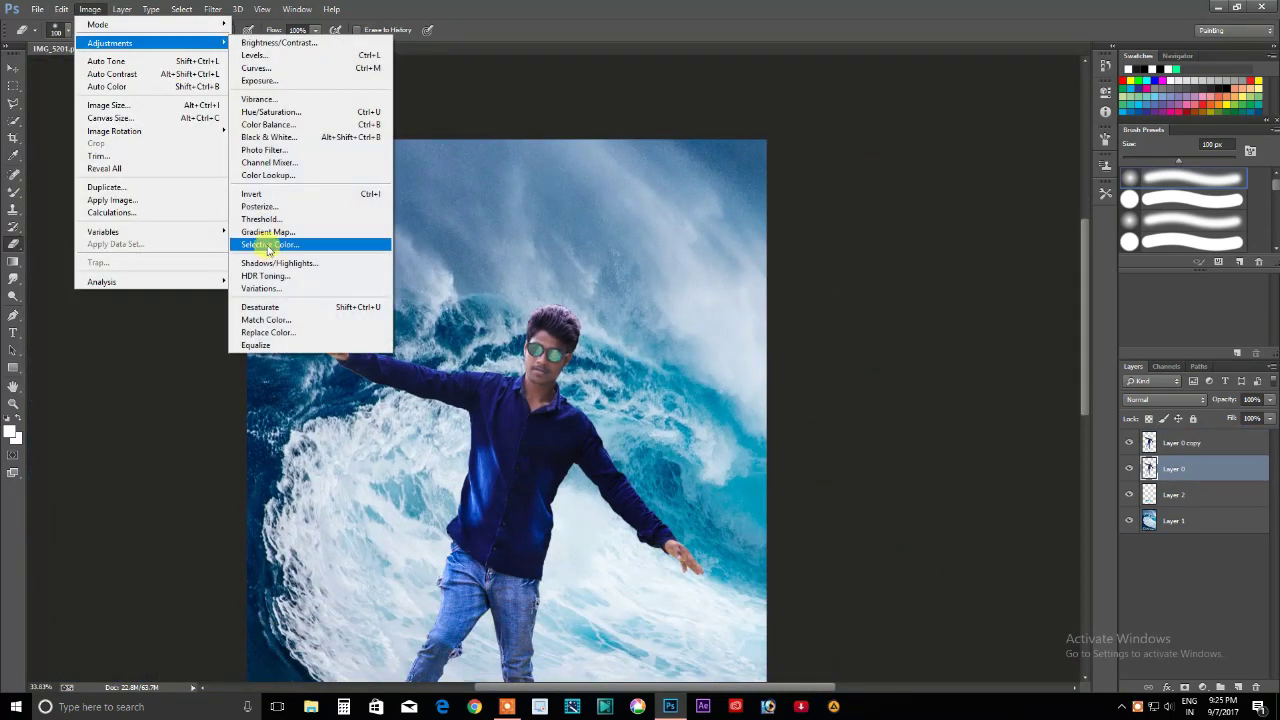
# - Brighten Layer 0's skin by reducing black in Reds with Selective Color, plus a slight Curves bend
pyautogui.click(268, 245)
pyautogui.moveTo(829, 404); pyautogui.dragTo(814, 404)
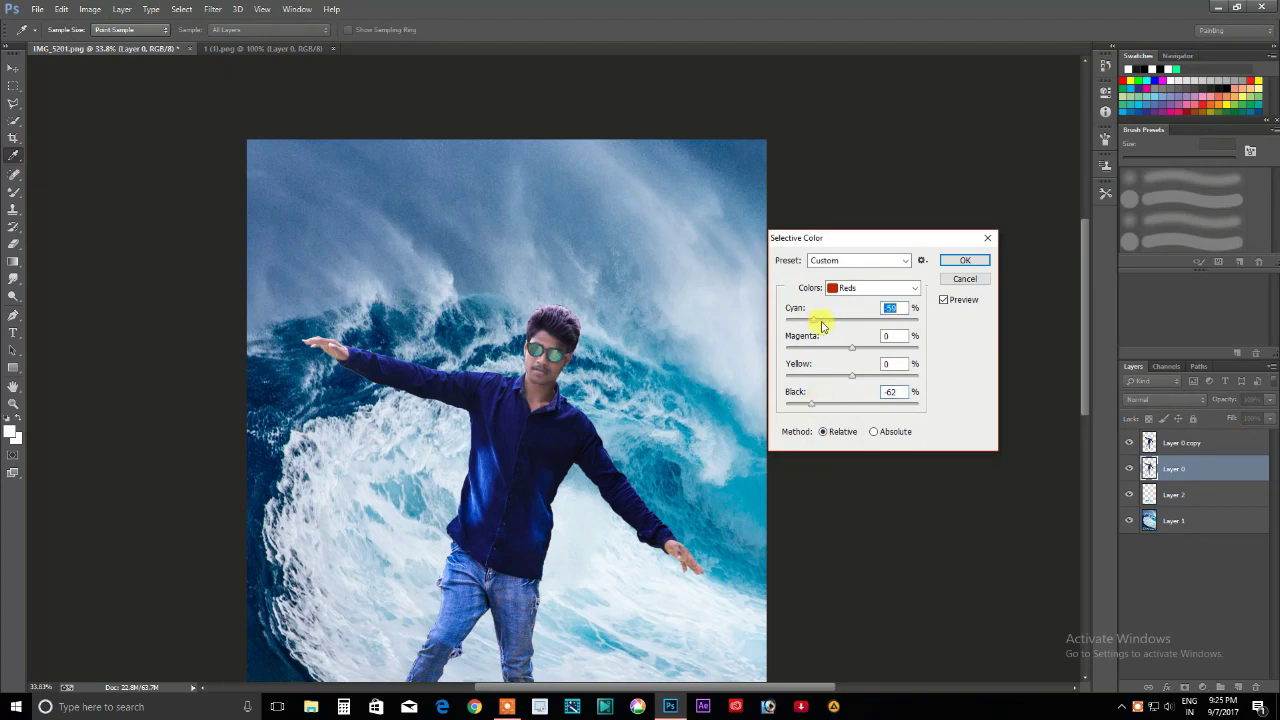
pyautogui.press('Return')
pyautogui.hotkey('ctrl', 'm')
pyautogui.moveTo(924, 320); pyautogui.dragTo(919, 325)
pyautogui.click(1069, 209)
# - Open the sea photo 1 (3).jpg and drag it into the surfer composite
pyautogui.press('b')
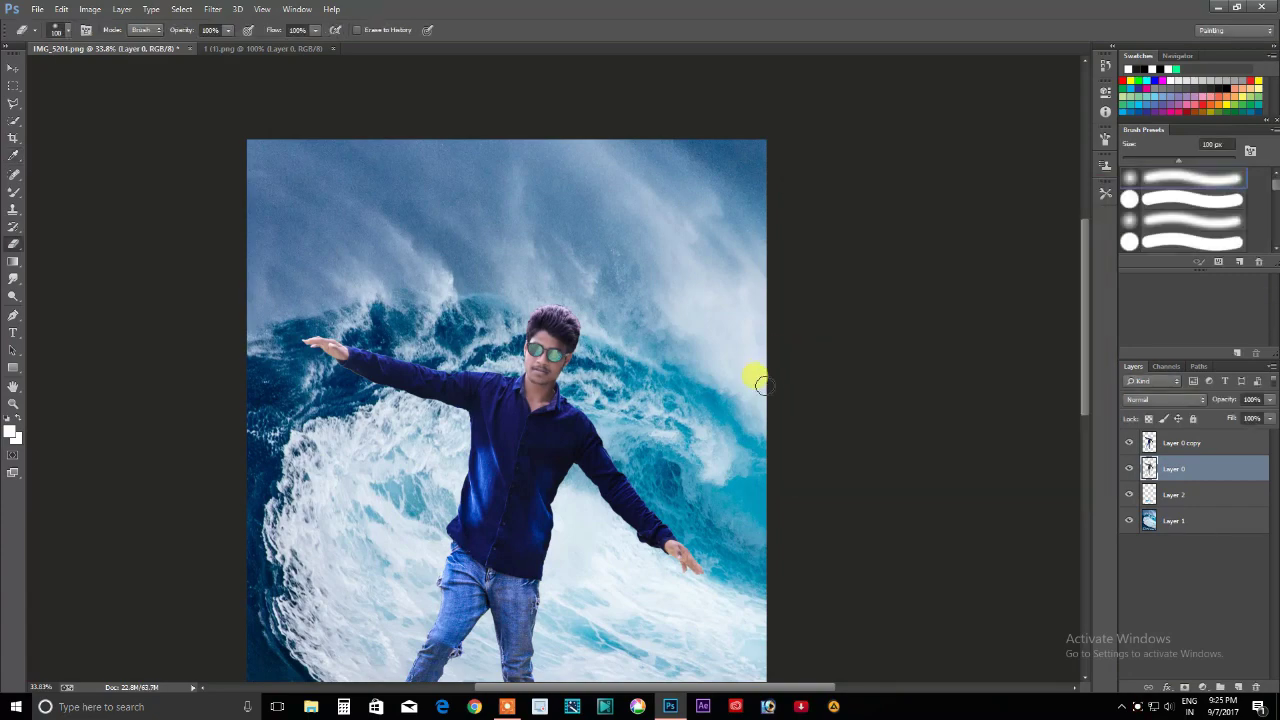
pyautogui.hotkey('ctrl', '0')
pyautogui.click(37, 9)
pyautogui.click(58, 37)
pyautogui.click(444, 97)
pyautogui.click(878, 515)
pyautogui.press('v')
pyautogui.moveTo(428, 406)
pyautogui.mouseDown()
pyautogui.moveTo(137, 97)
pyautogui.moveTo(531, 610)
pyautogui.mouseUp()
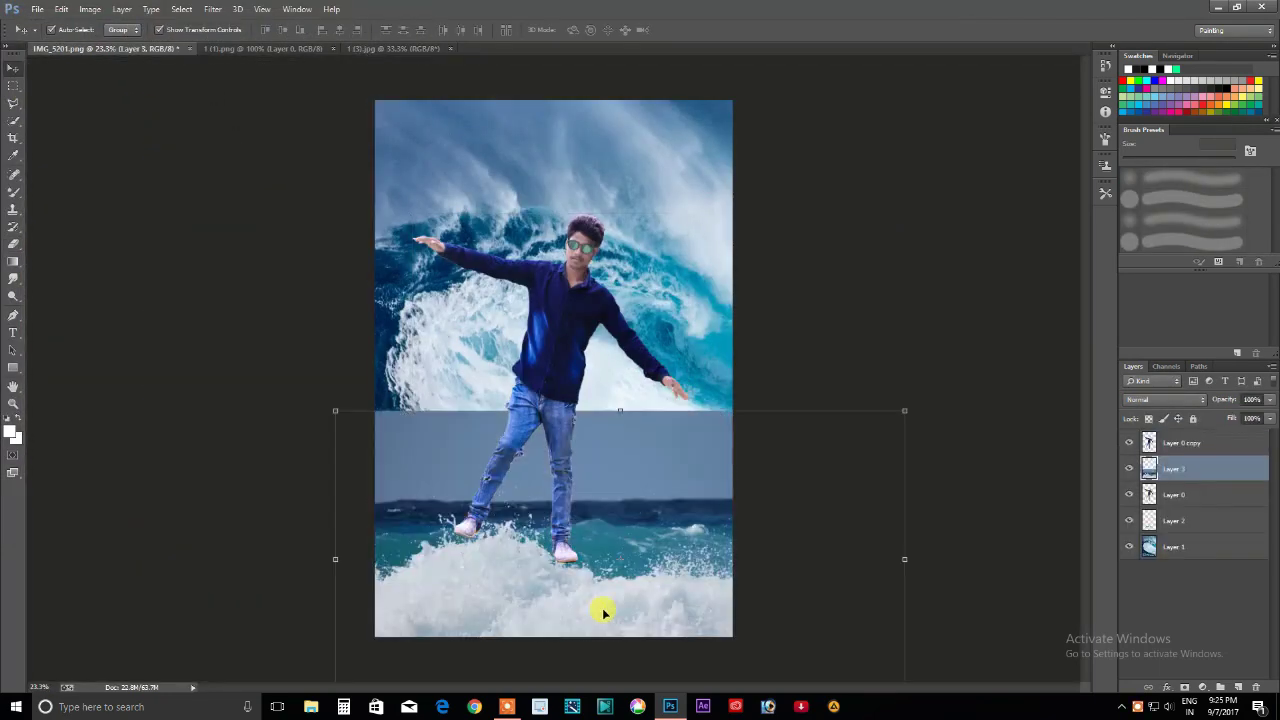
# - Fit the sea layer across the canvas bottom, blend it as Screen and erase its hard top edge
pyautogui.moveTo(899, 410)
pyautogui.mouseDown()
pyautogui.moveTo(609, 614)
pyautogui.moveTo(649, 557)
pyautogui.mouseUp()
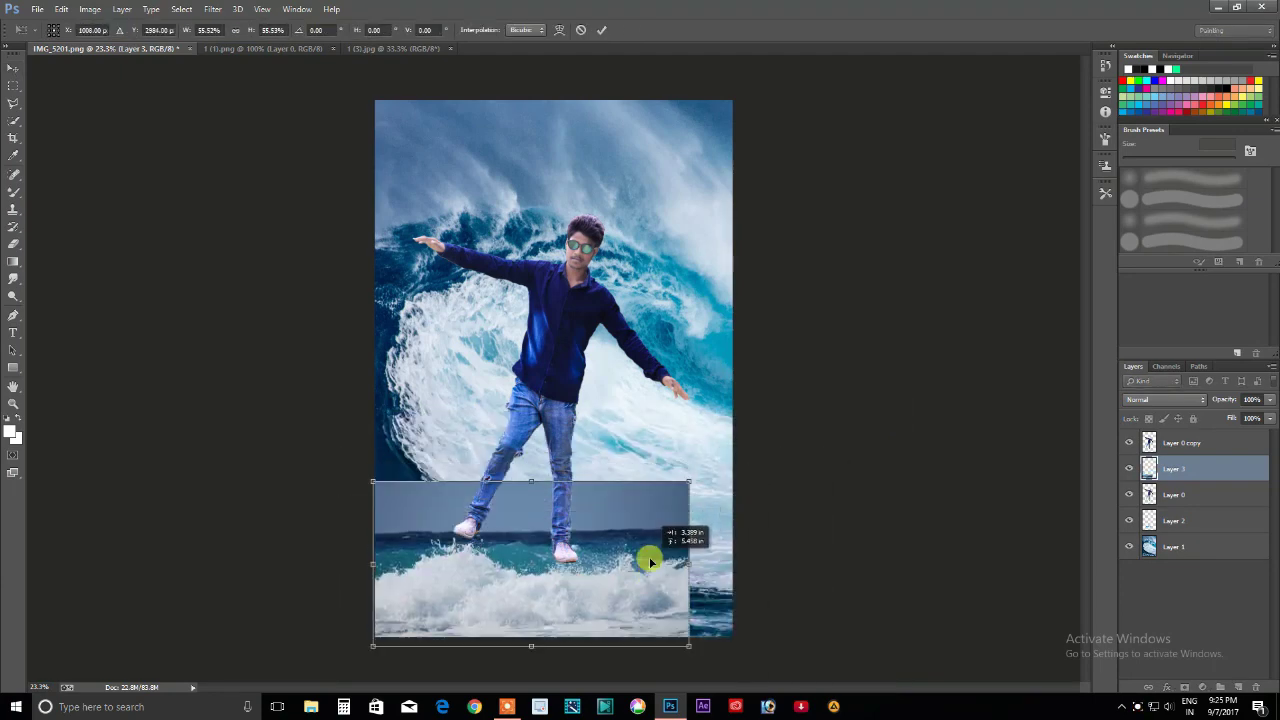
pyautogui.moveTo(689, 482); pyautogui.dragTo(737, 449)
pyautogui.moveTo(686, 567); pyautogui.dragTo(684, 618)
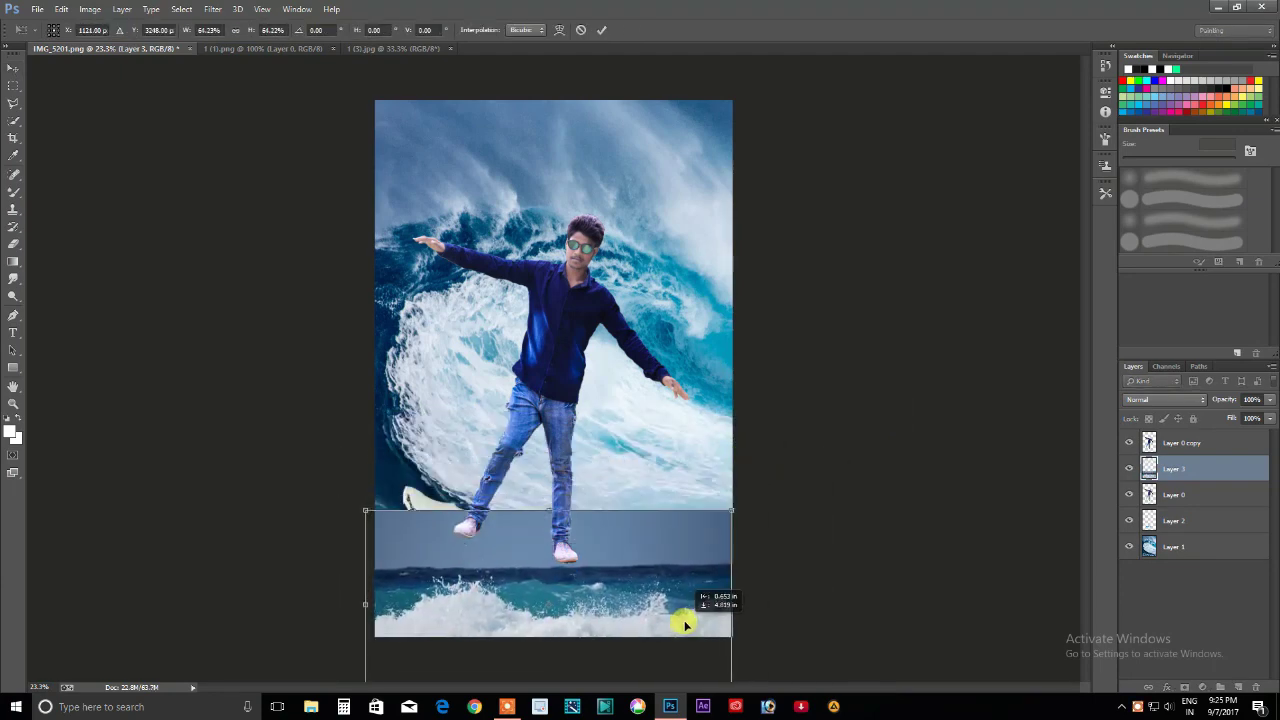
pyautogui.click(1182, 402)
pyautogui.click(1150, 172)
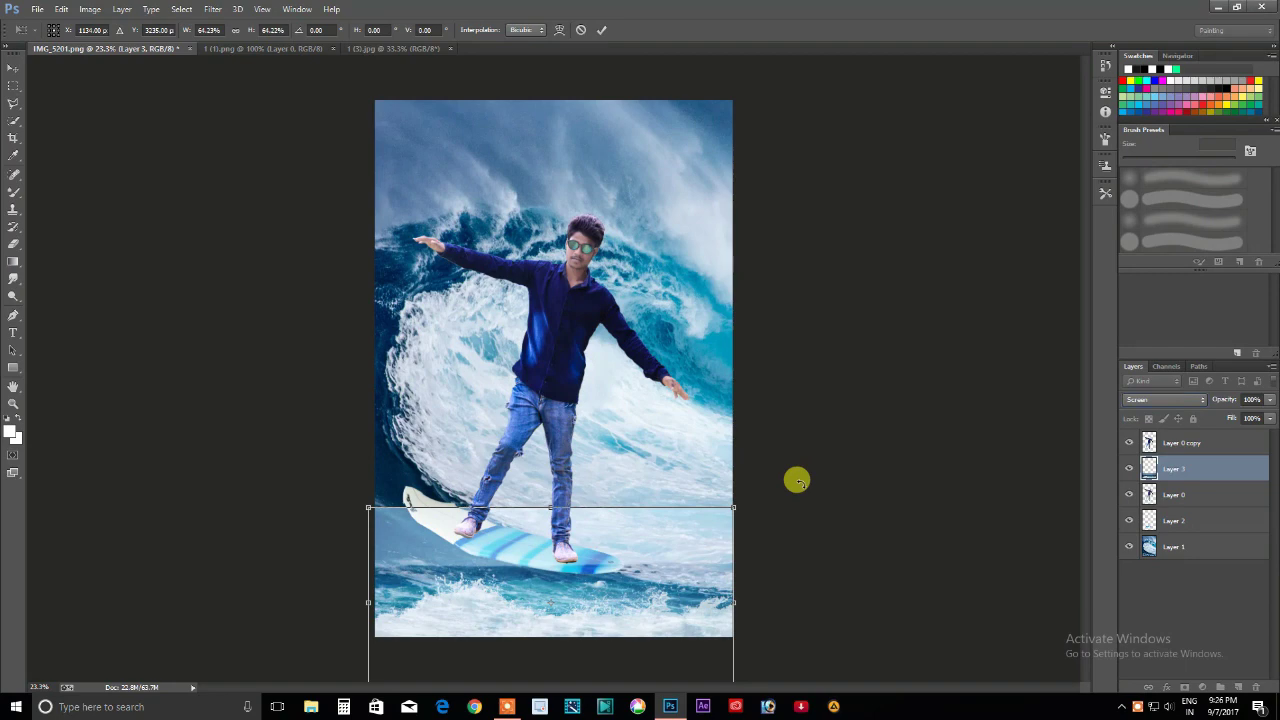
pyautogui.press('Return')
pyautogui.moveTo(660, 623)
pyautogui.mouseDown()
pyautogui.moveTo(654, 600)
pyautogui.moveTo(661, 637)
pyautogui.moveTo(660, 623)
pyautogui.mouseUp()
pyautogui.click(13, 243)
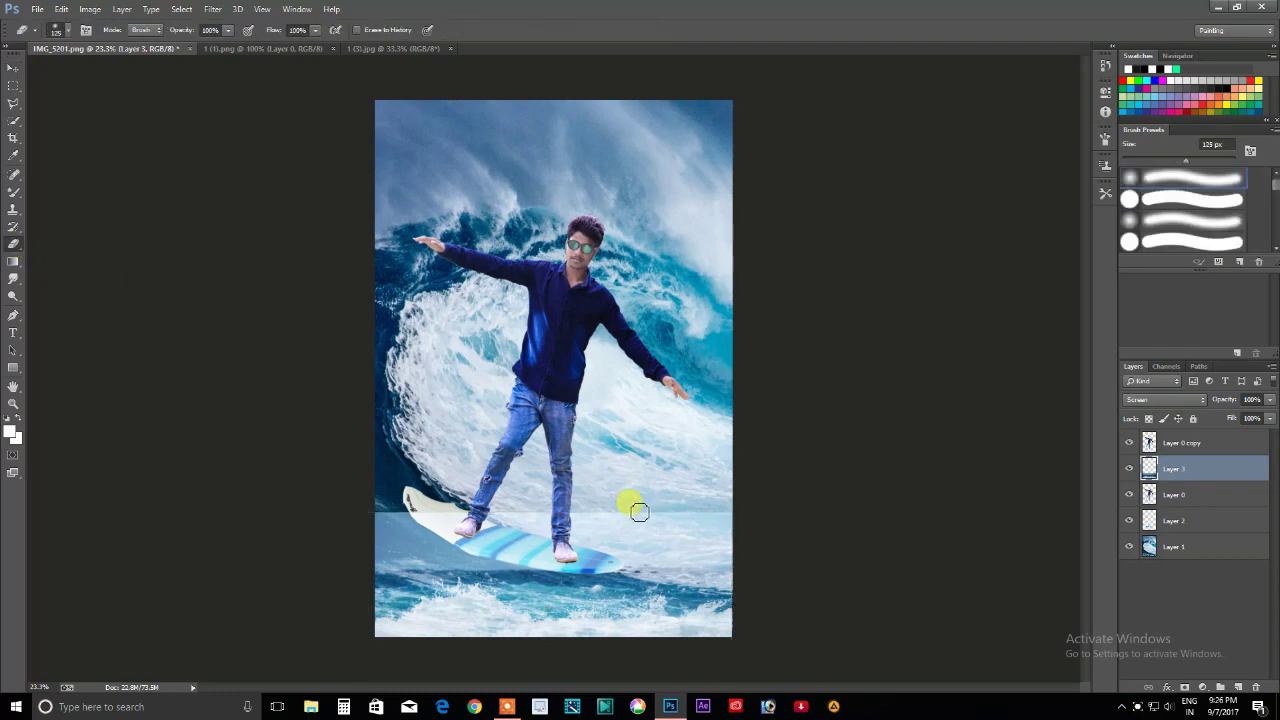
pyautogui.moveTo(586, 484)
pyautogui.mouseDown()
pyautogui.moveTo(337, 466)
pyautogui.moveTo(469, 402)
pyautogui.mouseUp()
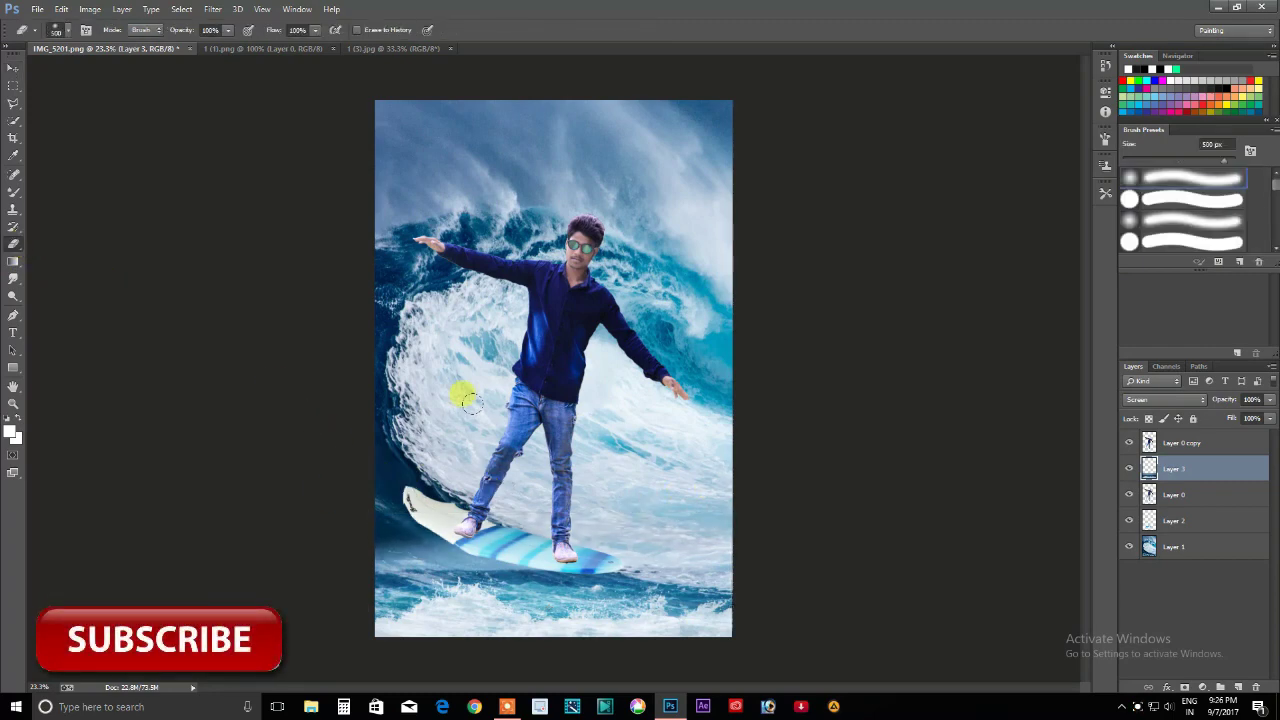
# - Open the splash photo 1 (2).jpg
pyautogui.click(36, 10)
pyautogui.click(50, 40)
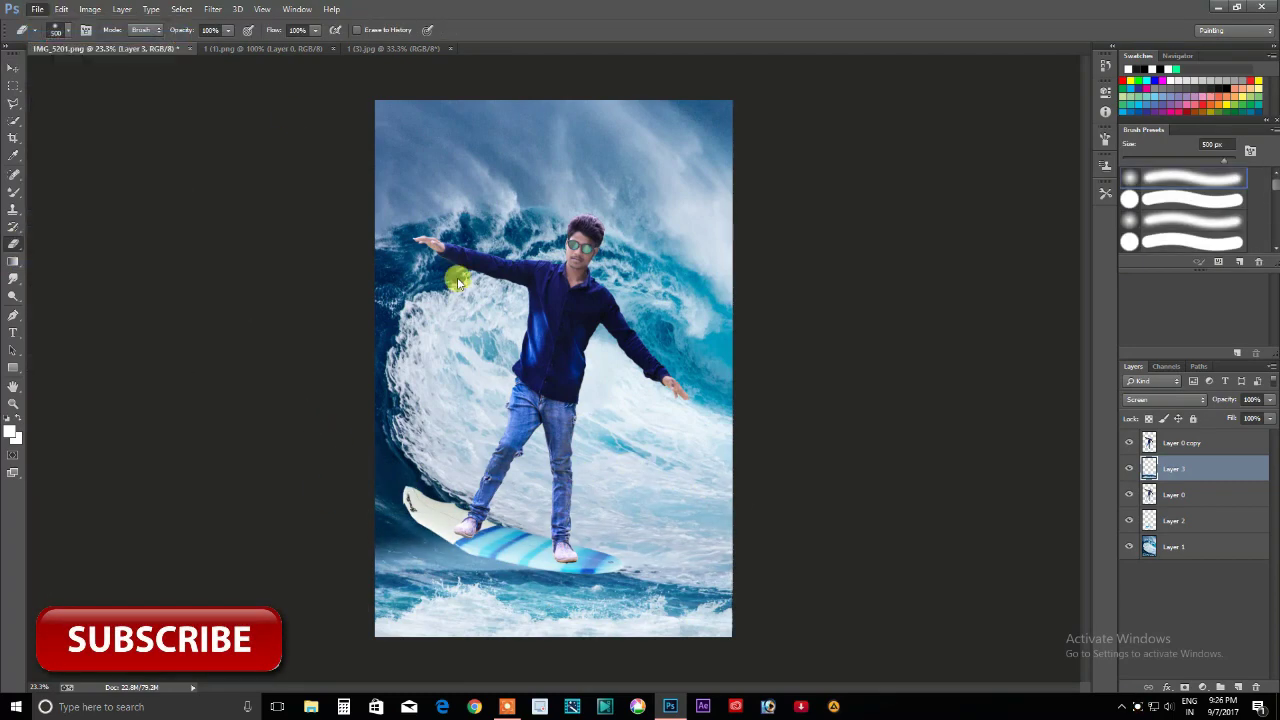
pyautogui.click(372, 97)
pyautogui.click(880, 516)
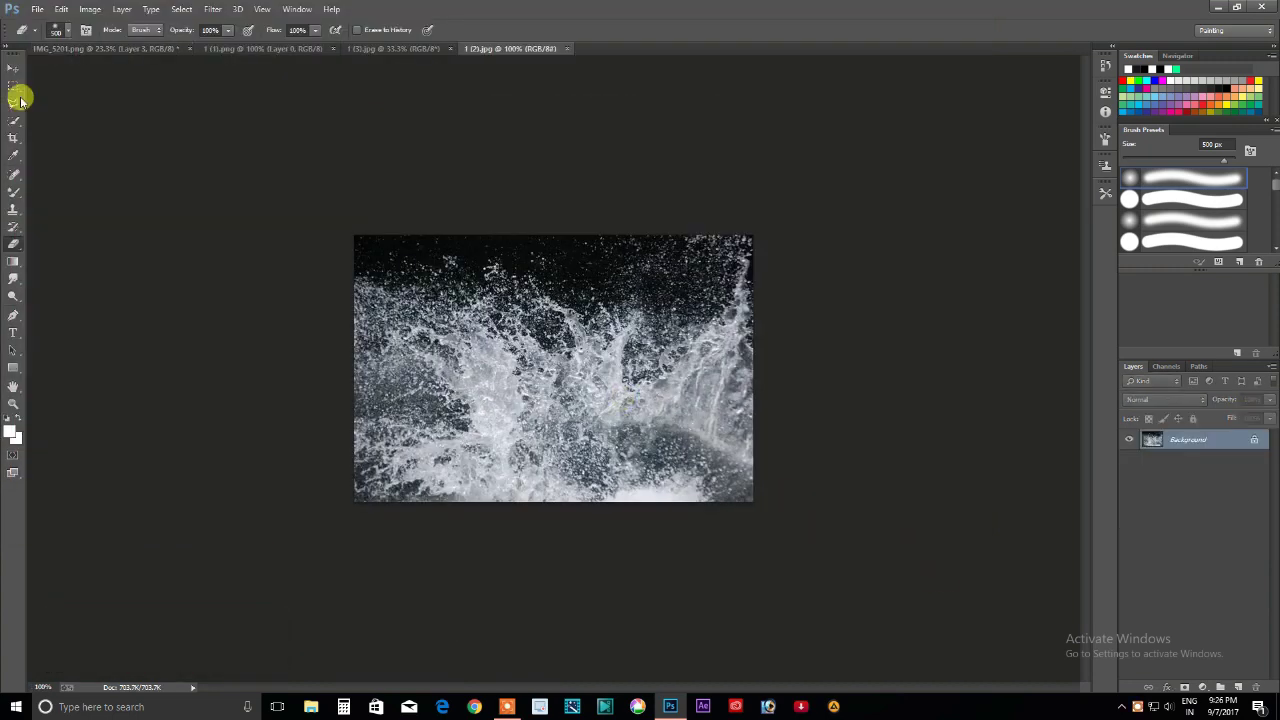
# - Bring the splash photo into the composite and enlarge it over the lower half
pyautogui.click(13, 67)
pyautogui.moveTo(486, 366); pyautogui.dragTo(487, 568)
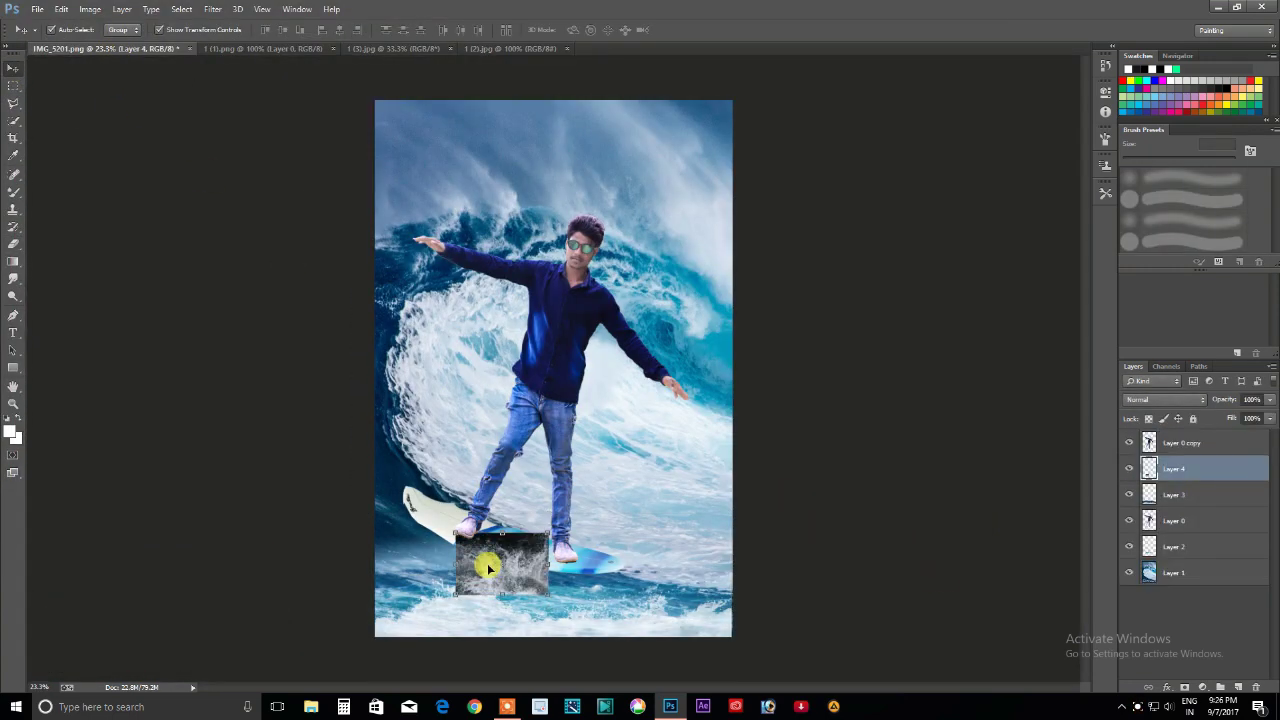
pyautogui.moveTo(547, 532); pyautogui.dragTo(743, 420)
pyautogui.moveTo(586, 571); pyautogui.dragTo(488, 622)
pyautogui.moveTo(643, 458)
pyautogui.mouseDown()
pyautogui.moveTo(762, 393)
pyautogui.moveTo(745, 391)
pyautogui.mouseUp()
pyautogui.press('Return')
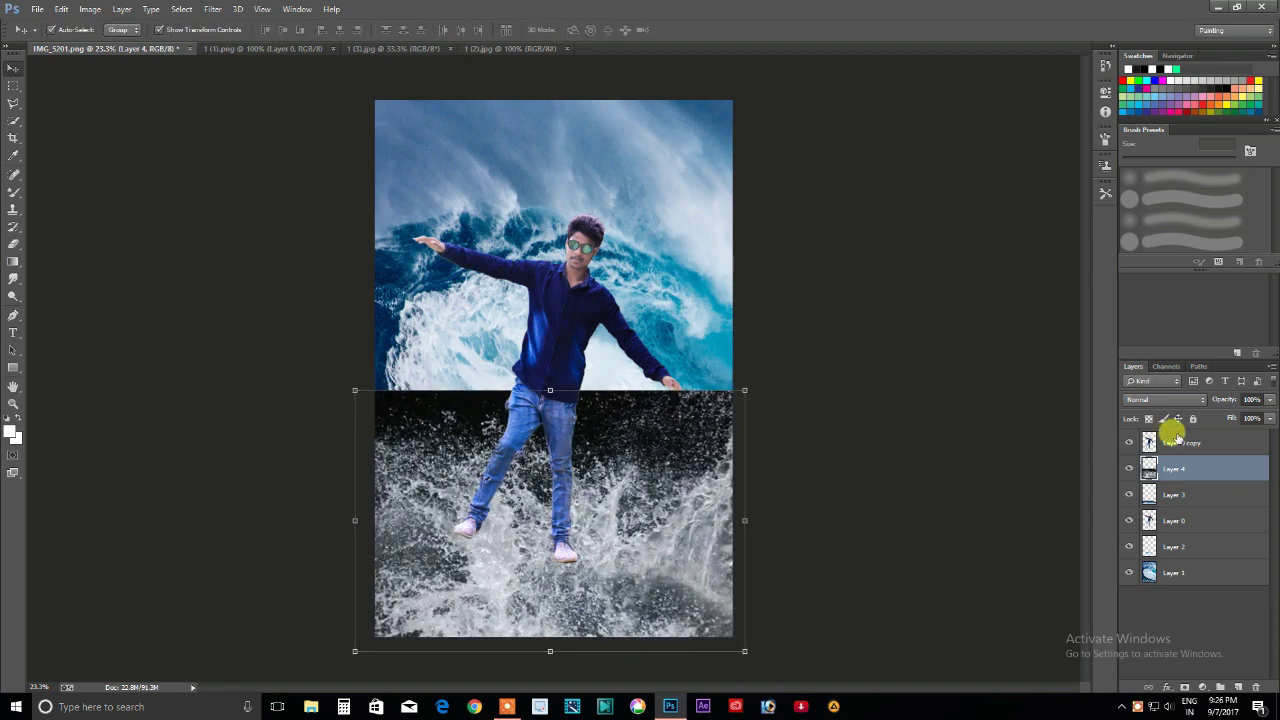
# - Blend the splash Layer 4 as Screen, stack it on top, and reposition it over the surfboard
pyautogui.click(1165, 399)
pyautogui.click(1135, 162)
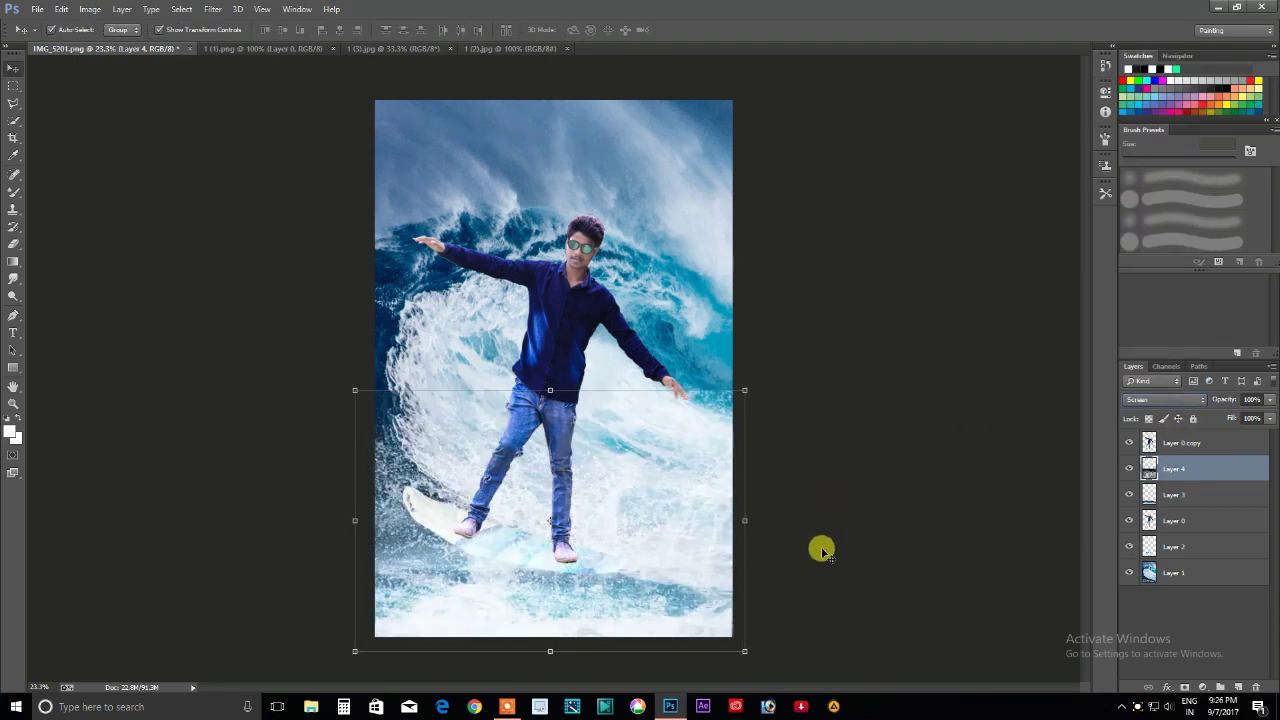
pyautogui.moveTo(1198, 480); pyautogui.dragTo(1200, 432)
pyautogui.click(640, 592)
pyautogui.click(640, 594)
pyautogui.moveTo(654, 529); pyautogui.dragTo(646, 560)
pyautogui.click(869, 430)
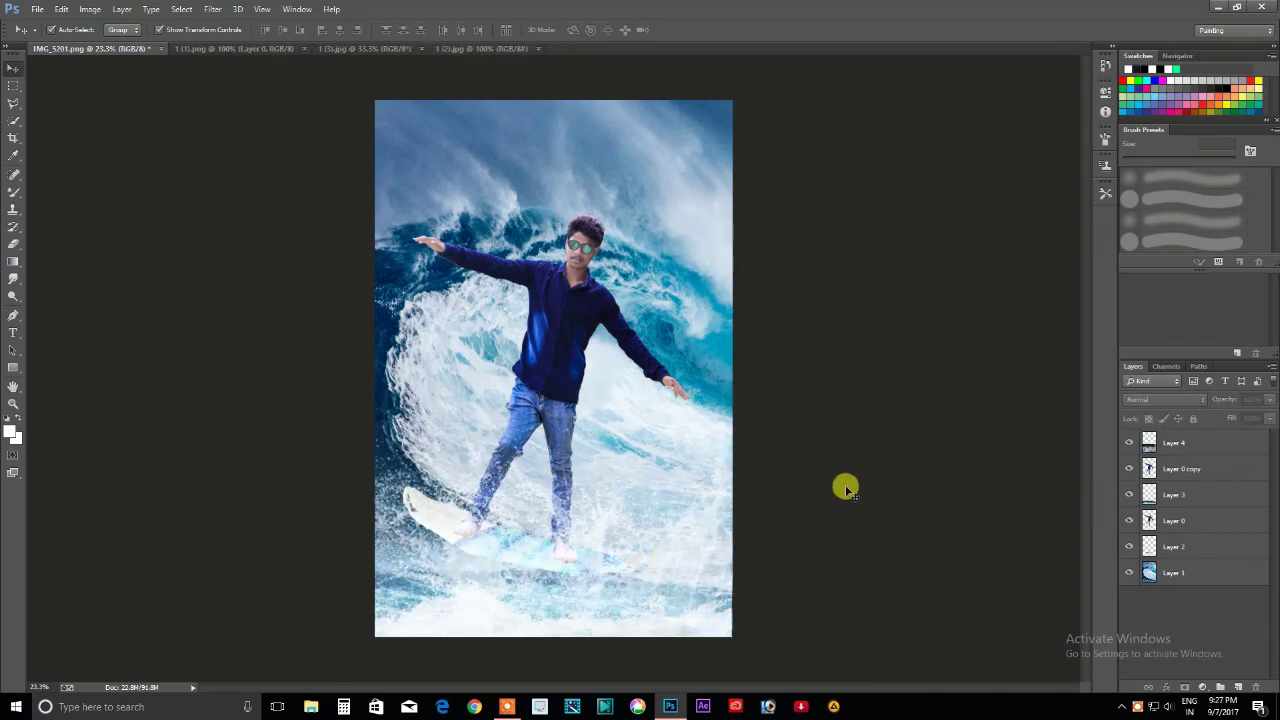
# - Zoom in, toggle Layer 0 copy's visibility to check beneath, and select Layer 0
pyautogui.scroll(5, 606, 143)
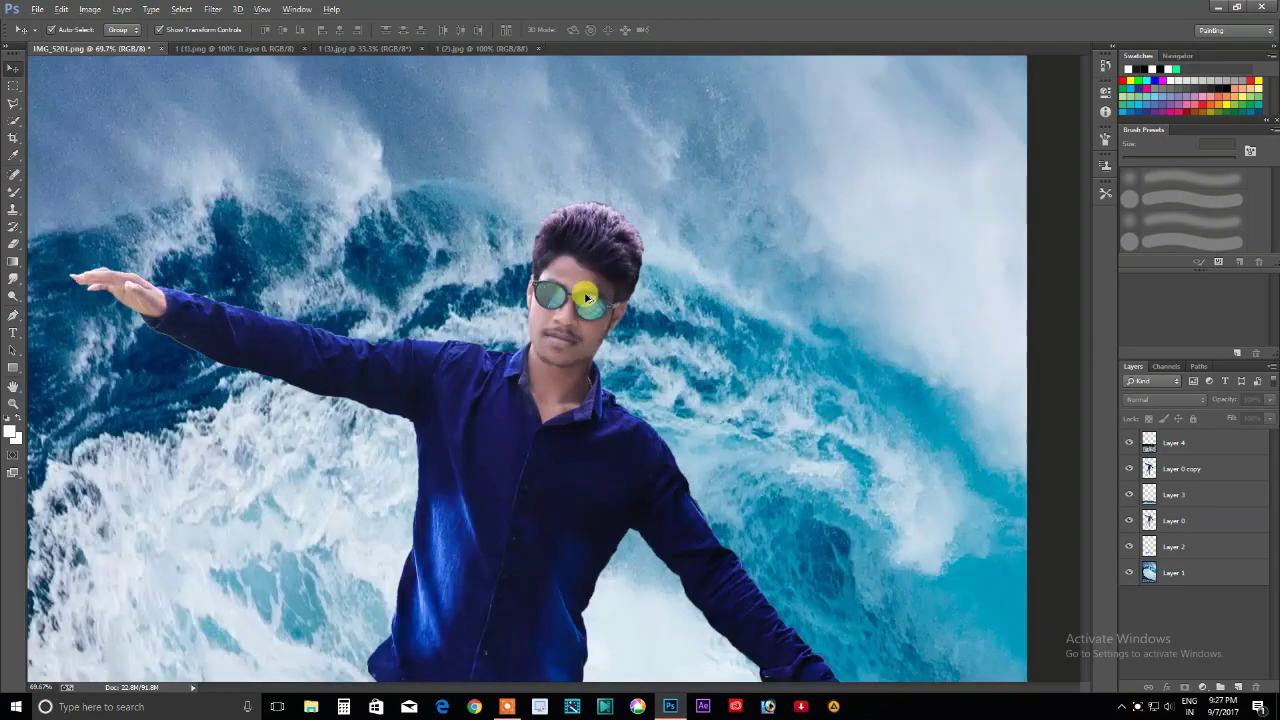
pyautogui.scroll(2, 580, 297)
pyautogui.scroll(2, 580, 357)
pyautogui.scroll(2, 585, 435)
pyautogui.scroll(2, 580, 397)
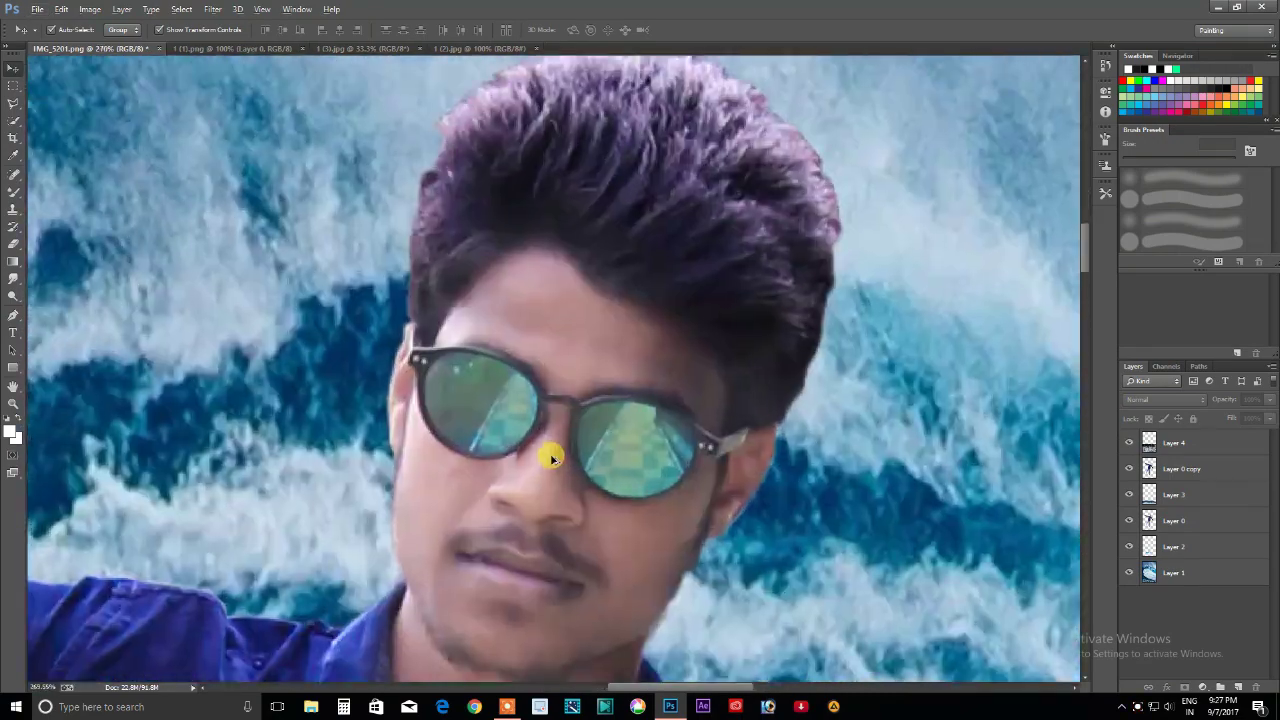
pyautogui.click(1165, 494)
pyautogui.click(1170, 464)
pyautogui.click(1129, 468)
pyautogui.click(1129, 468)
pyautogui.click(1135, 520)
# - Smooth the cheek and chin skin with the Mixer Brush, then add a new empty layer
pyautogui.click(13, 193)
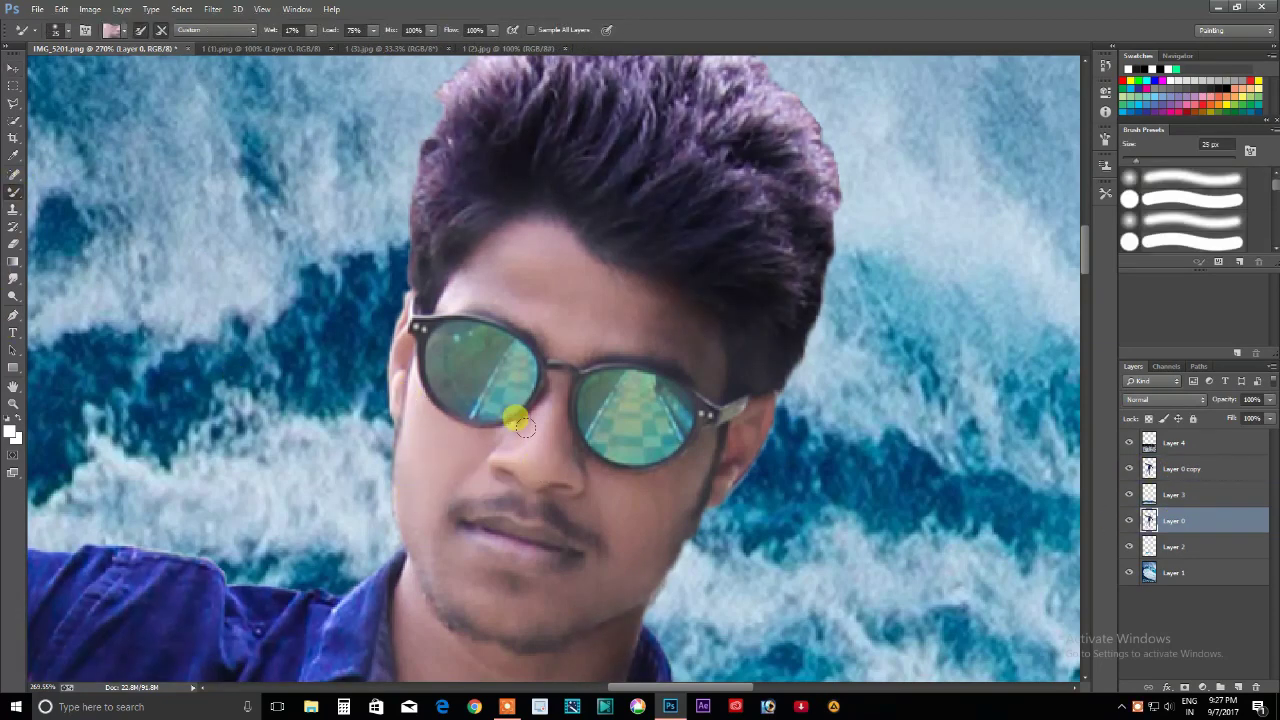
pyautogui.moveTo(566, 491); pyautogui.dragTo(612, 485)
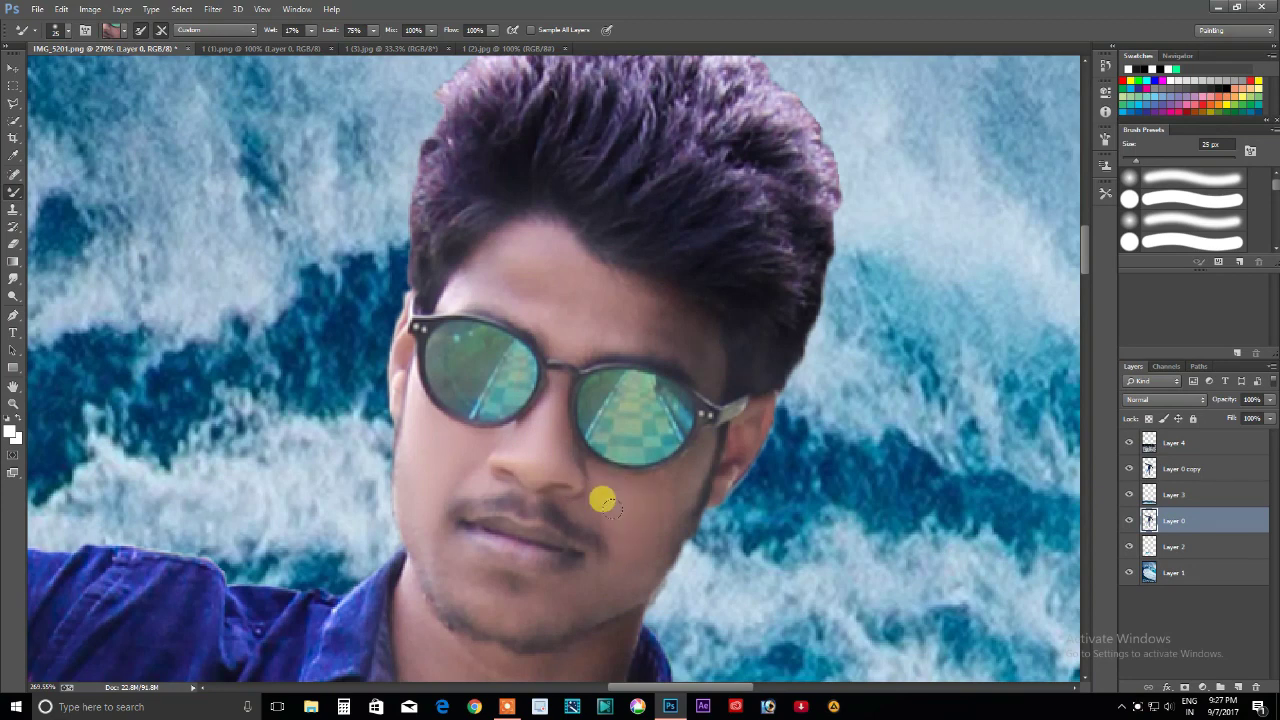
pyautogui.scroll(-2, 625, 497)
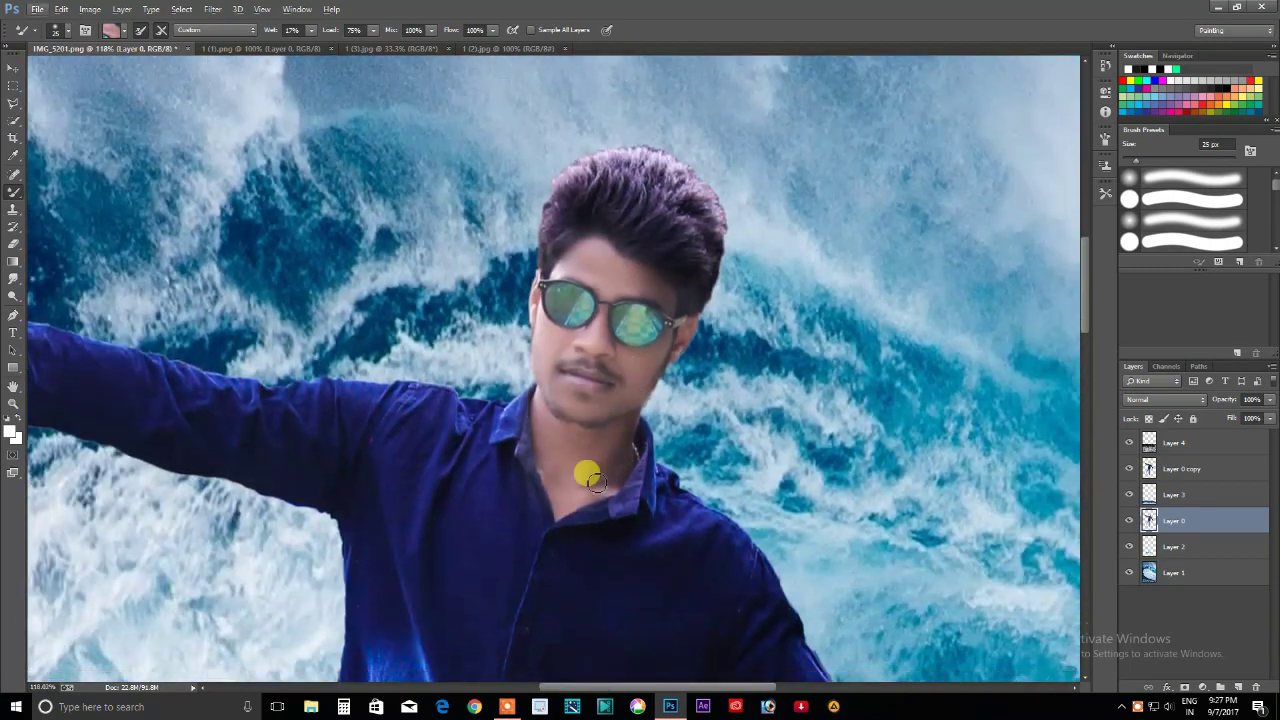
pyautogui.moveTo(618, 424); pyautogui.dragTo(580, 409)
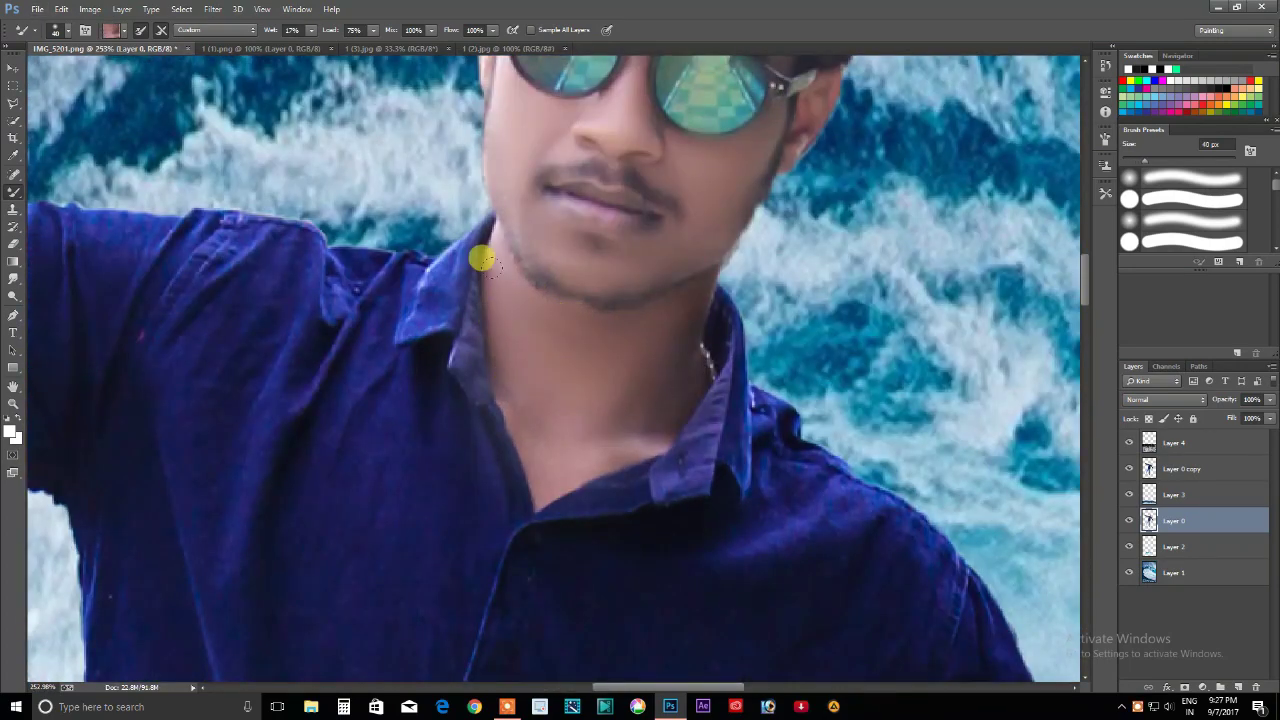
pyautogui.moveTo(591, 427); pyautogui.dragTo(549, 381)
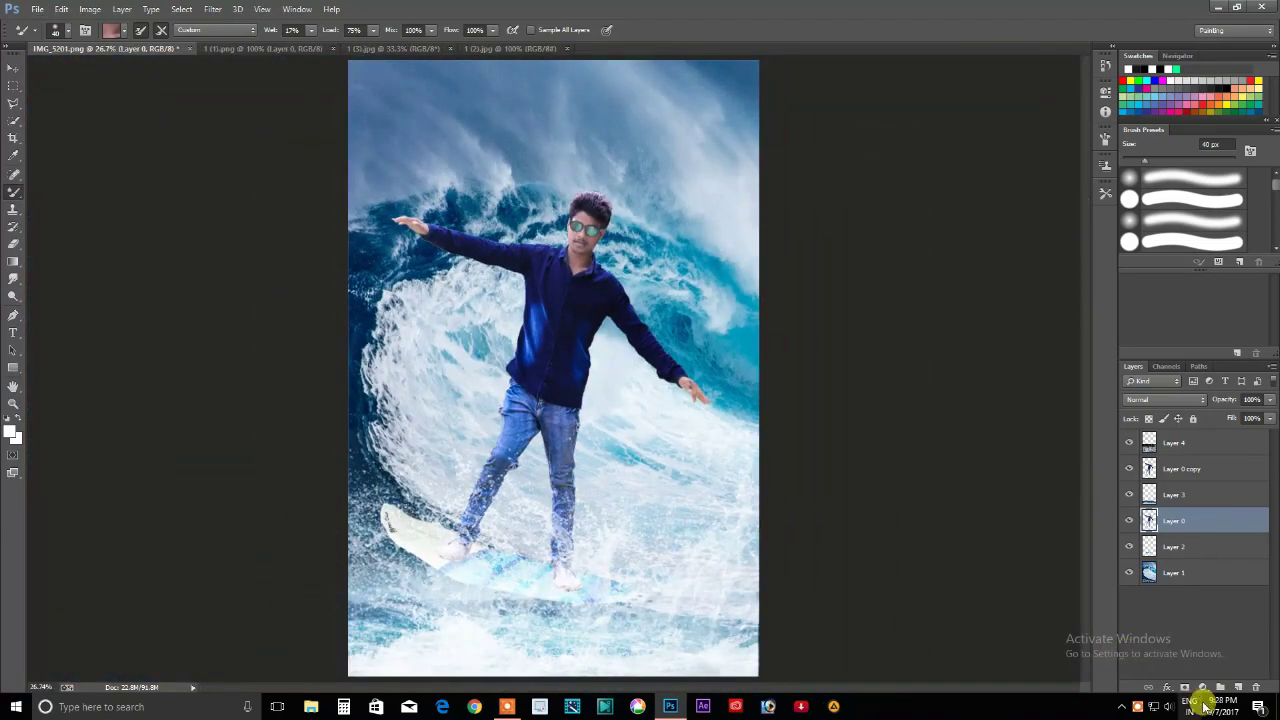
pyautogui.click(1238, 687)
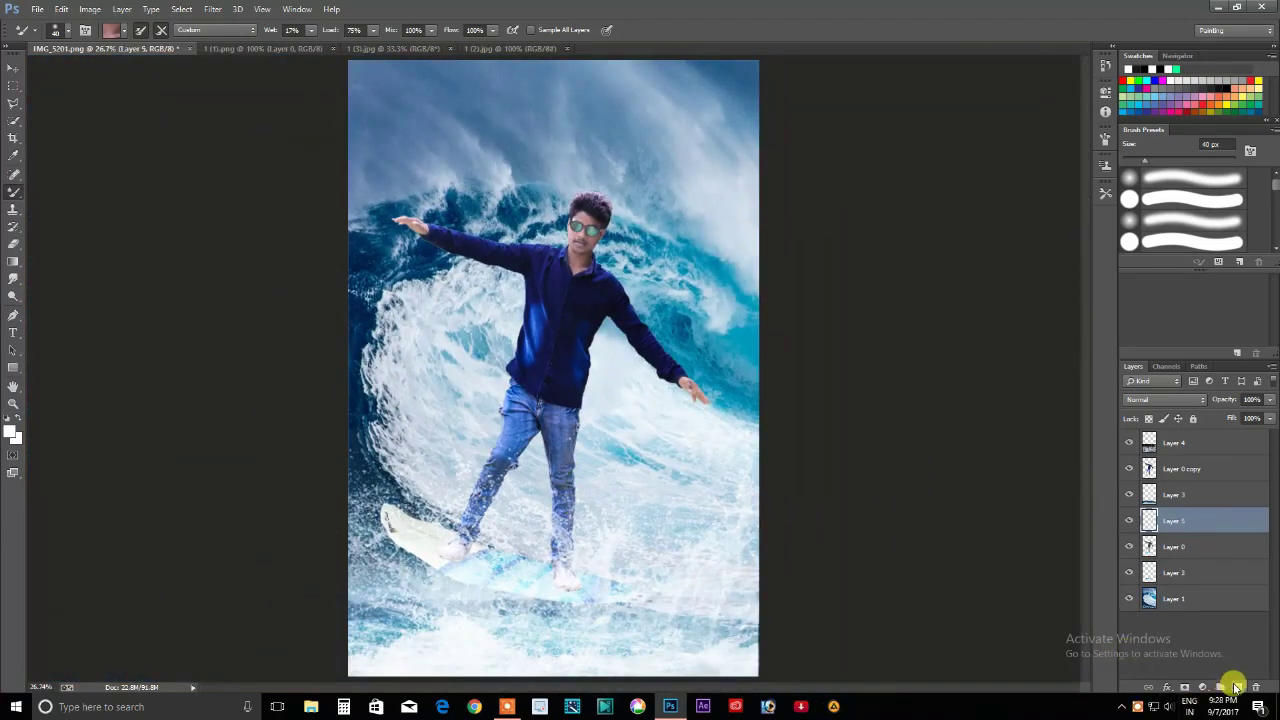
# - Set up the regular Brush with black as the foreground colour, zoomed on the surfboard
pyautogui.rightClick(13, 192)
pyautogui.click(55, 188)
pyautogui.moveTo(414, 609); pyautogui.dragTo(452, 515)
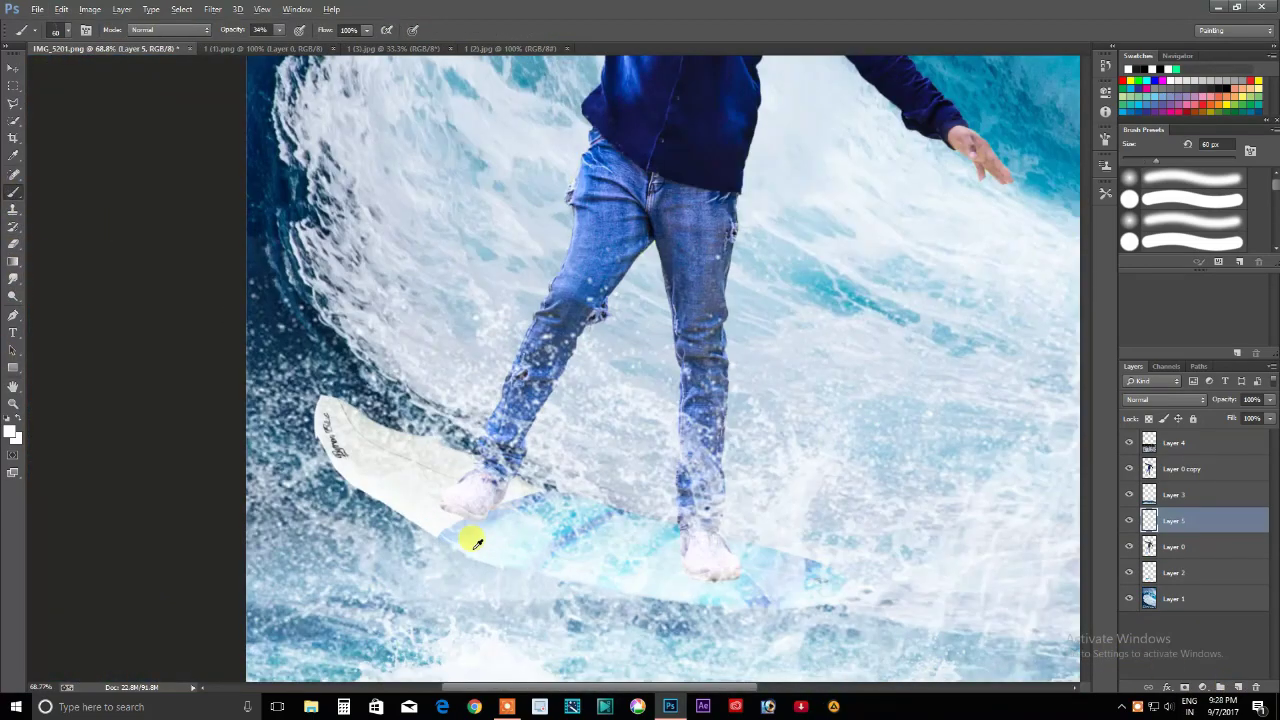
pyautogui.rightClick(484, 446)
pyautogui.press('Escape')
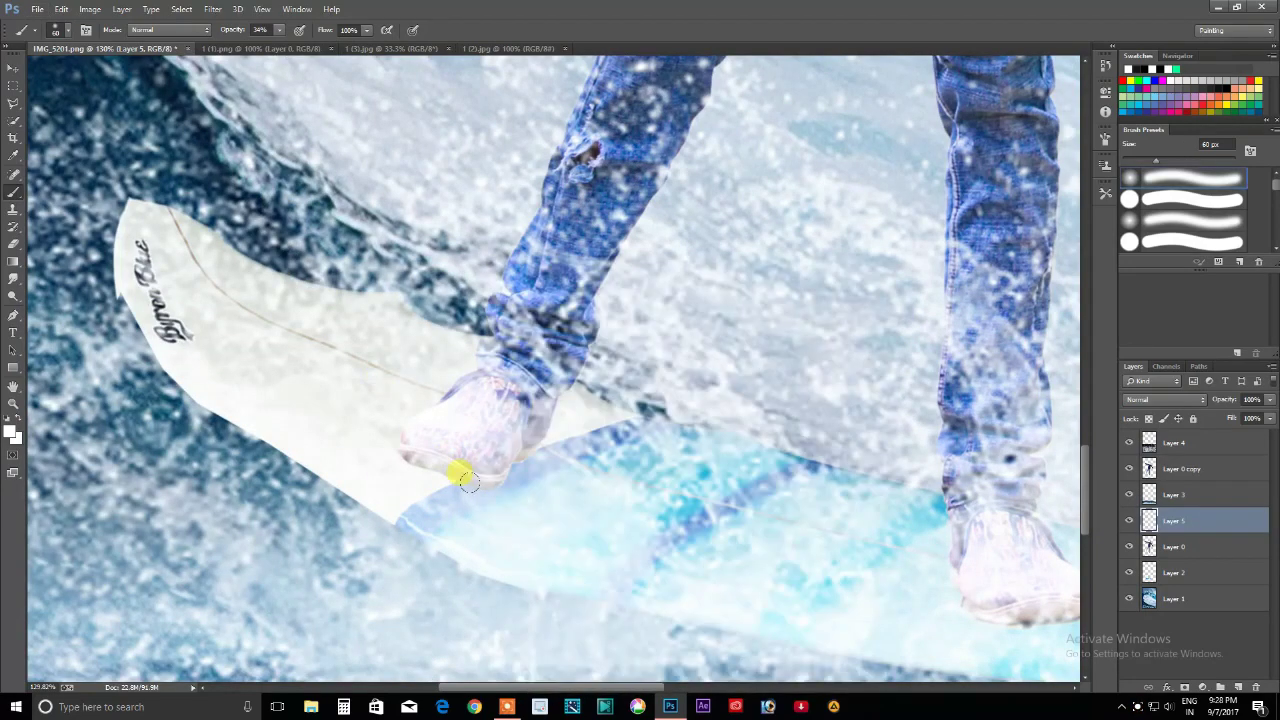
pyautogui.click(10, 432)
pyautogui.click(857, 510)
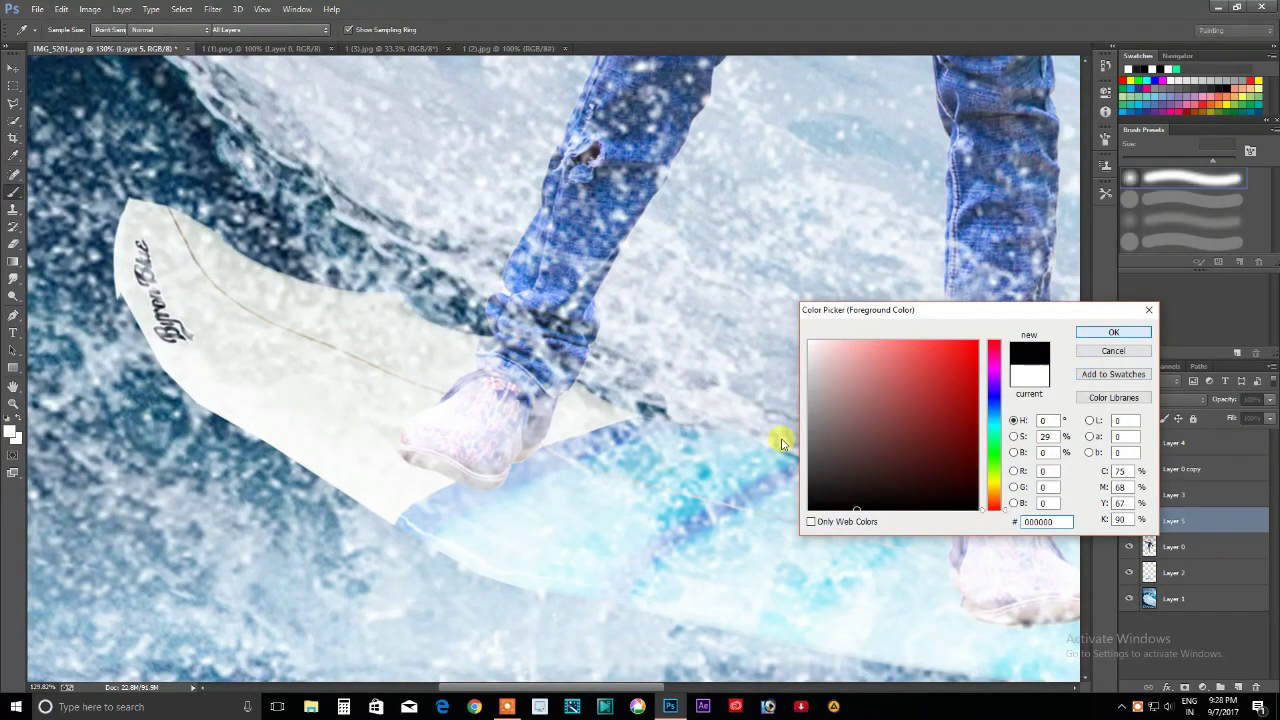
pyautogui.press('Return')
# - Paint soft black shadows around the front shoe, lowering opacity and shrinking the brush to 150 px
pyautogui.moveTo(397, 382); pyautogui.dragTo(394, 386)
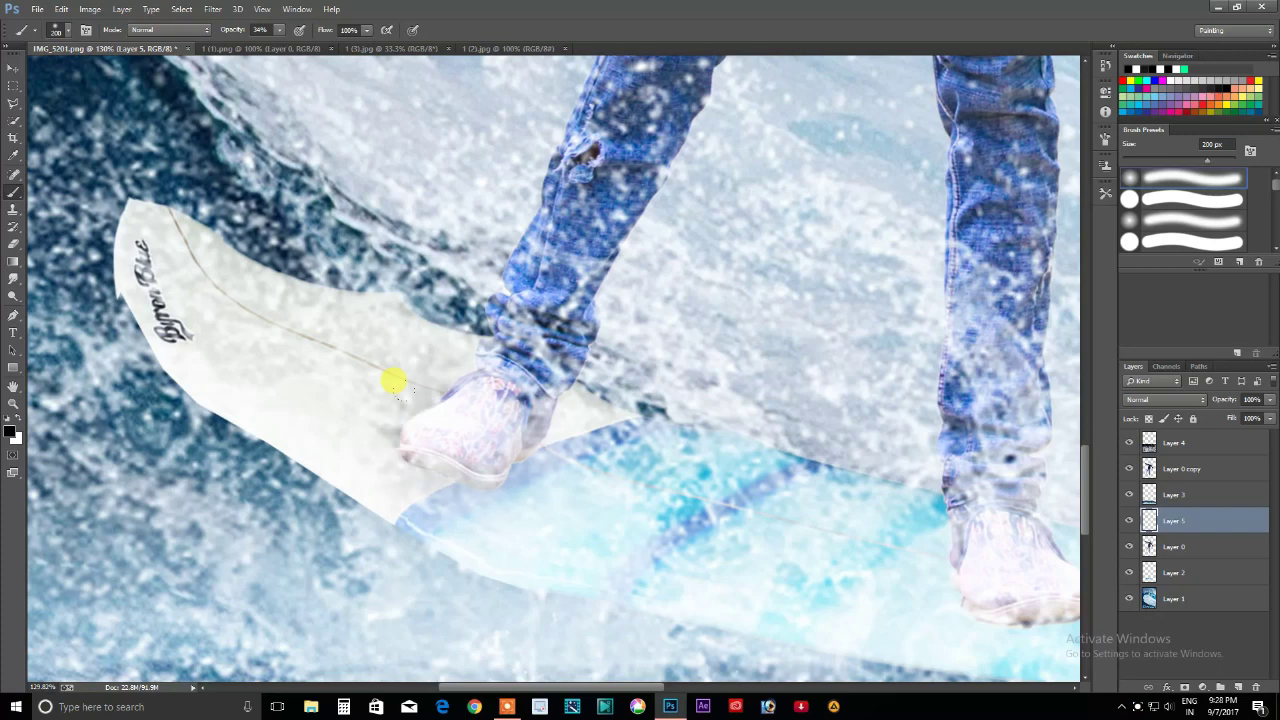
pyautogui.moveTo(462, 455); pyautogui.dragTo(430, 415)
pyautogui.click(280, 30)
pyautogui.press('[')
pyautogui.press('[')
pyautogui.moveTo(397, 412); pyautogui.dragTo(416, 414)
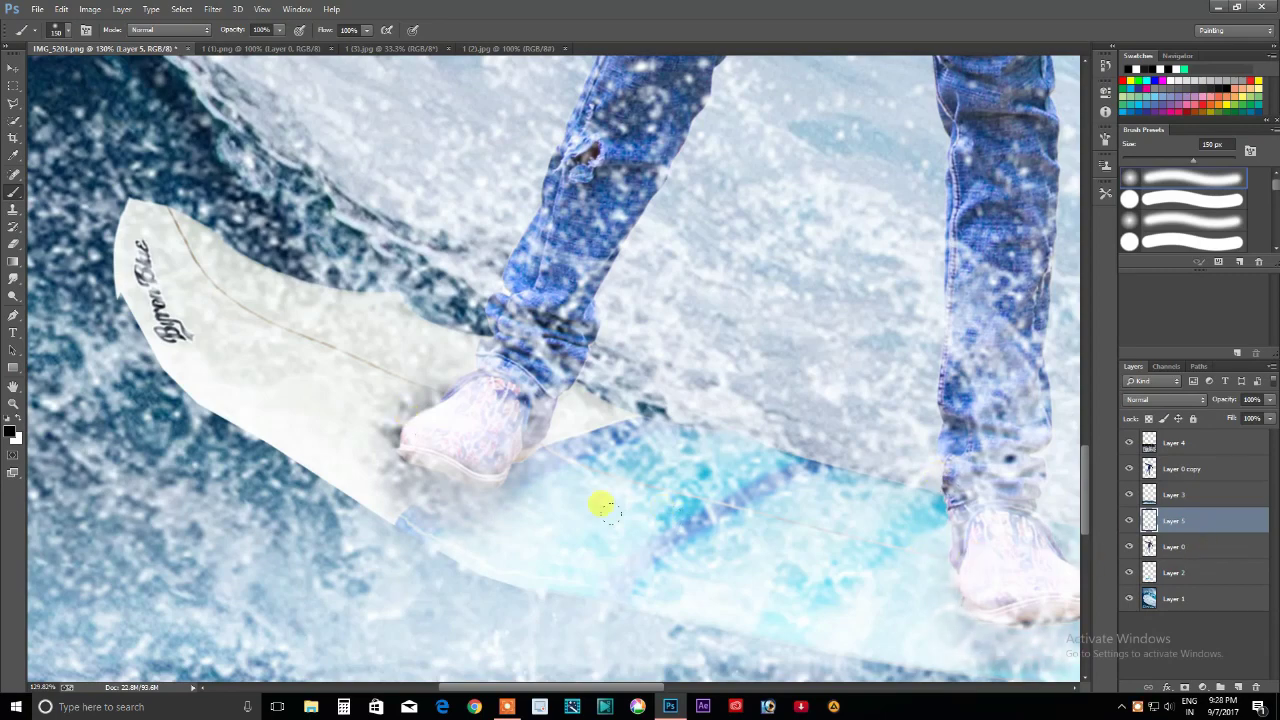
# - Move Layer 5 up beneath Layer 0 copy and make Layer 0 copy active
pyautogui.scroll(-3, 598, 515)
pyautogui.moveTo(1186, 523)
pyautogui.mouseDown()
pyautogui.moveTo(1220, 470)
pyautogui.moveTo(1220, 484)
pyautogui.mouseUp()
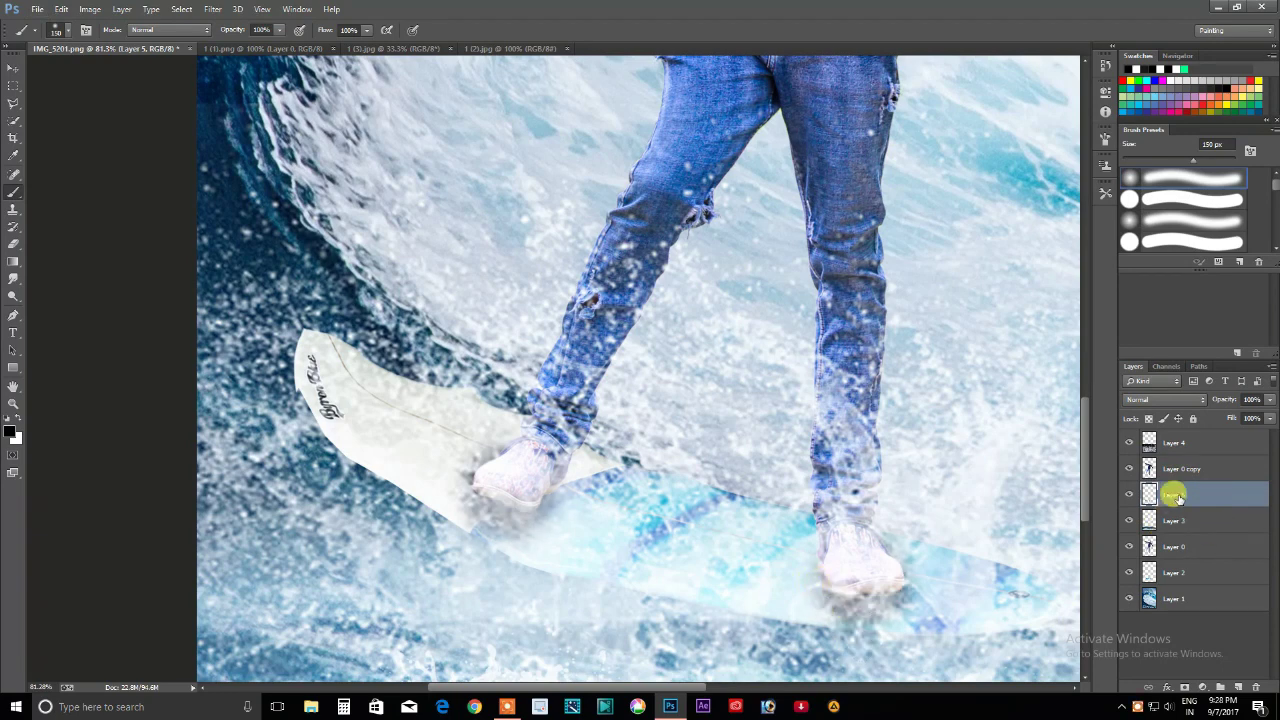
pyautogui.hotkey('alt', ']')
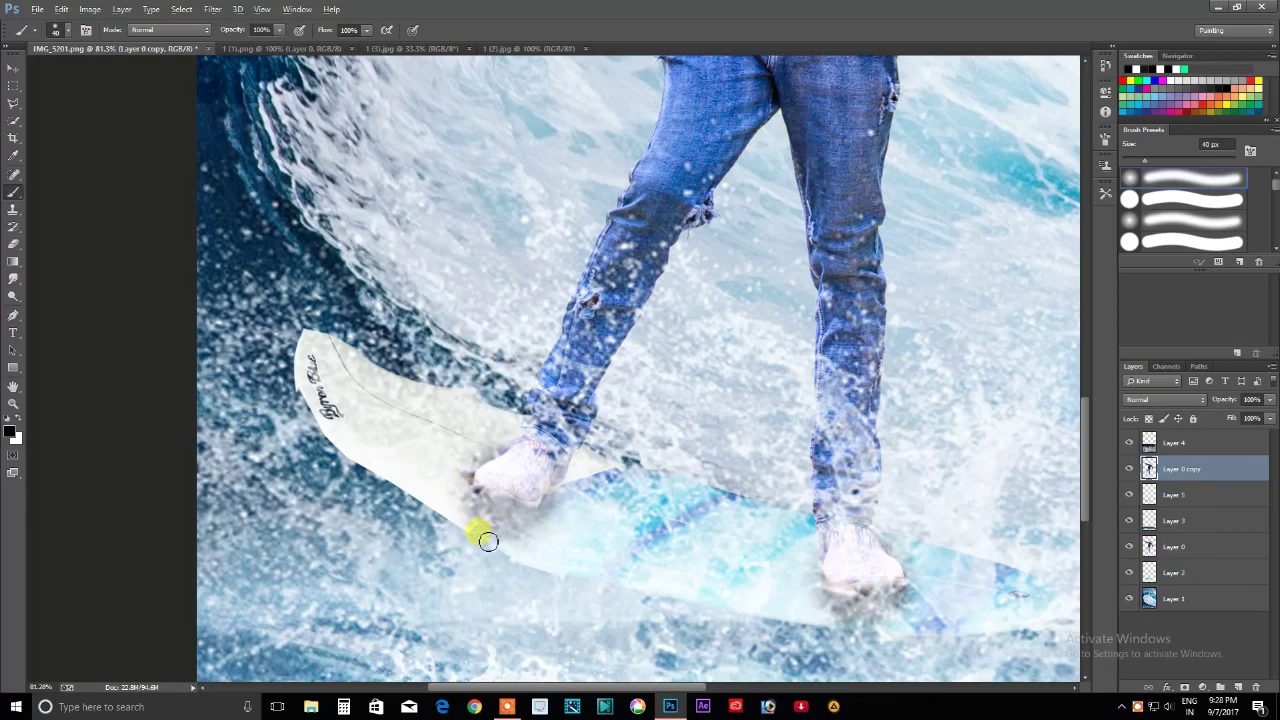
pyautogui.keyDown('alt'); pyautogui.scroll(-5, 488, 541); pyautogui.keyUp('alt')
pyautogui.keyDown('alt'); pyautogui.scroll(2, 514, 277); pyautogui.keyUp('alt')
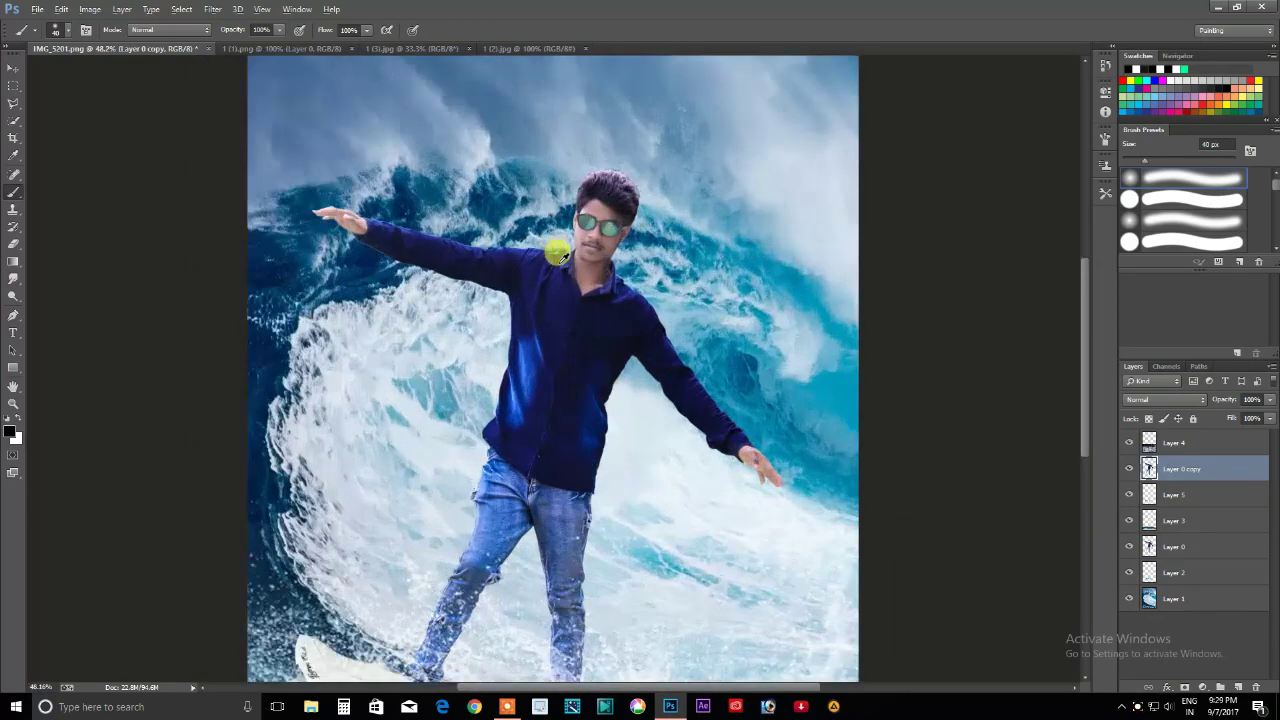
# - Erase stray right-side hair edges on Layer 0, then trim the top and right hair outline on Layer 0 copy
pyautogui.keyDown('alt'); pyautogui.scroll(2, 557, 249); pyautogui.keyUp('alt')
pyautogui.keyDown('alt'); pyautogui.scroll(2, 617, 412); pyautogui.keyUp('alt')
pyautogui.keyDown('alt'); pyautogui.scroll(1, 617, 412); pyautogui.keyUp('alt')
pyautogui.press('e')
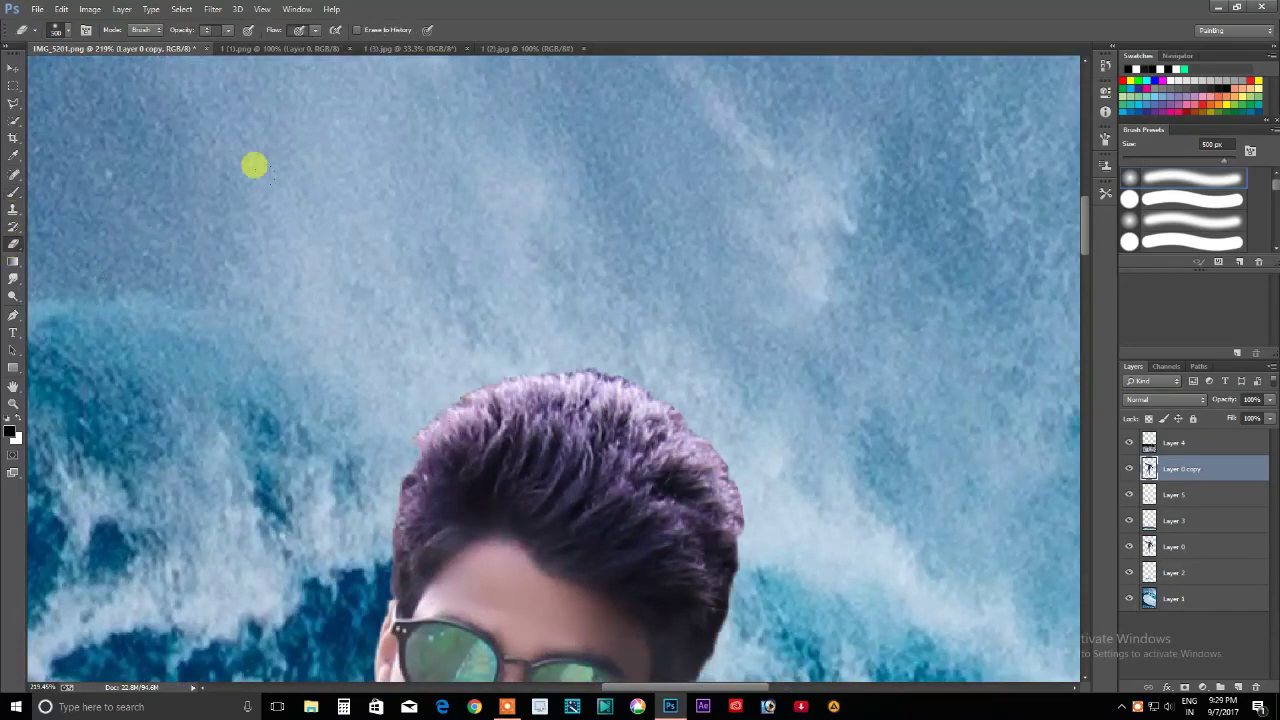
pyautogui.click(1170, 548)
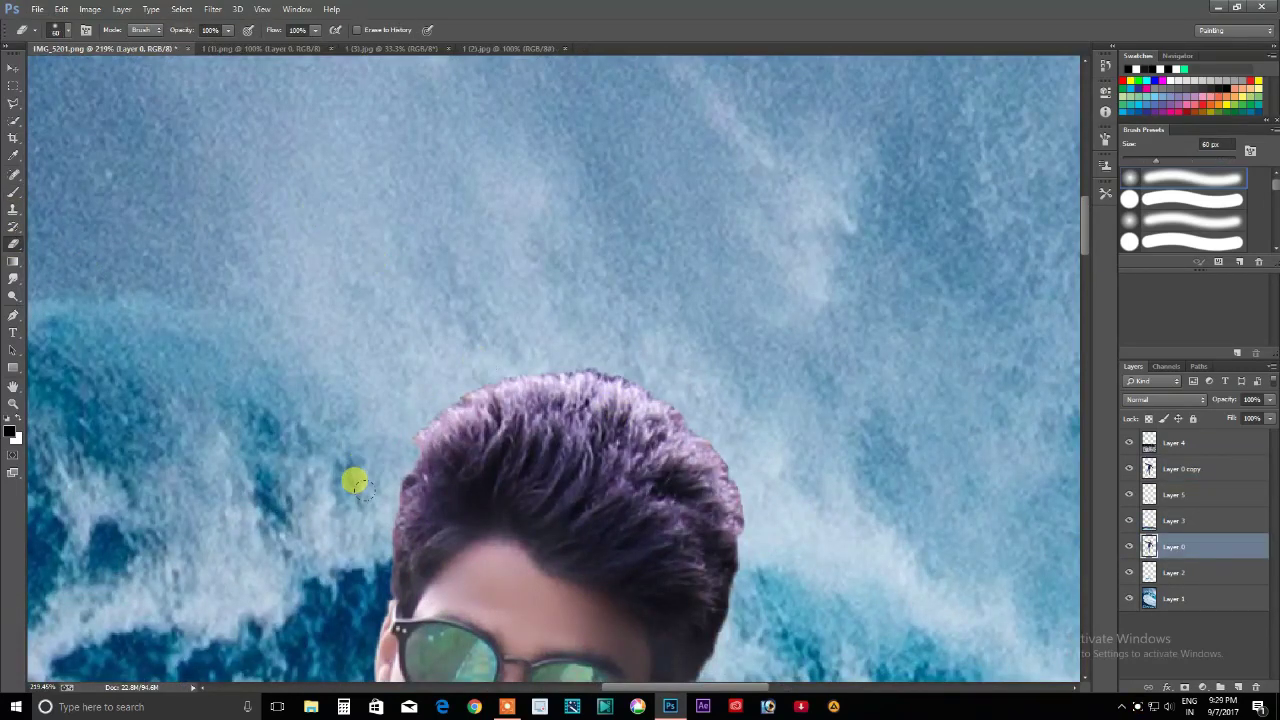
pyautogui.moveTo(709, 512); pyautogui.dragTo(706, 500)
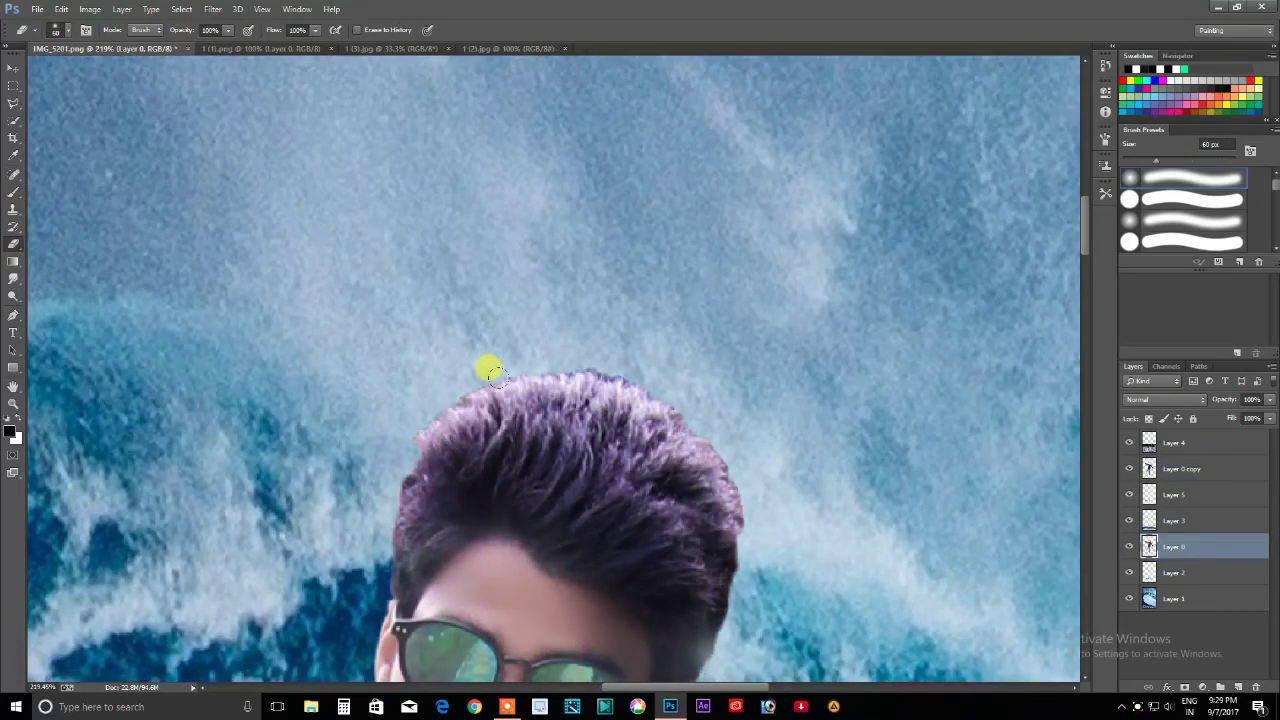
pyautogui.scroll(-1, 707, 404)
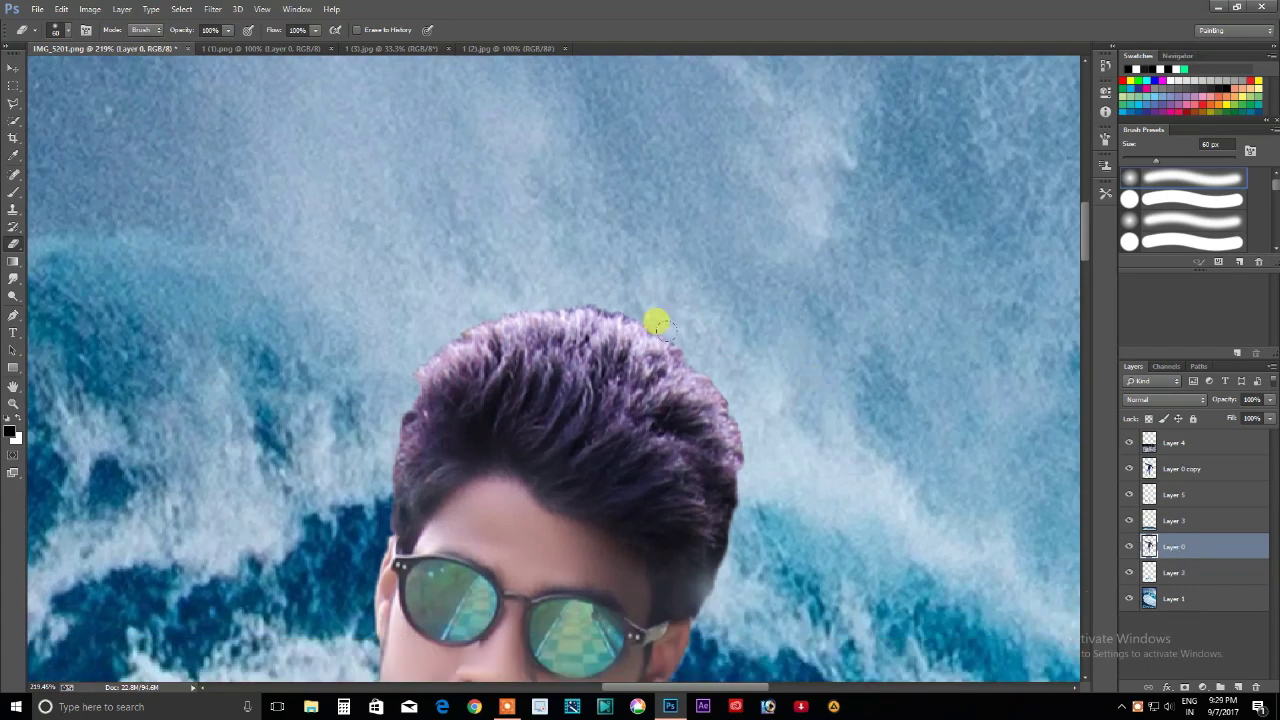
pyautogui.click(1180, 469)
pyautogui.moveTo(492, 381)
pyautogui.mouseDown()
pyautogui.moveTo(449, 303)
pyautogui.moveTo(703, 360)
pyautogui.moveTo(737, 471)
pyautogui.moveTo(615, 300)
pyautogui.moveTo(445, 295)
pyautogui.mouseUp()
pyautogui.scroll(-3, 630, 490)
pyautogui.scroll(3, 537, 500)
# - With the Smudge tool at 71%, pull the top and right side of the hair upward and outward
pyautogui.click(13, 278)
pyautogui.scroll(2, 611, 457)
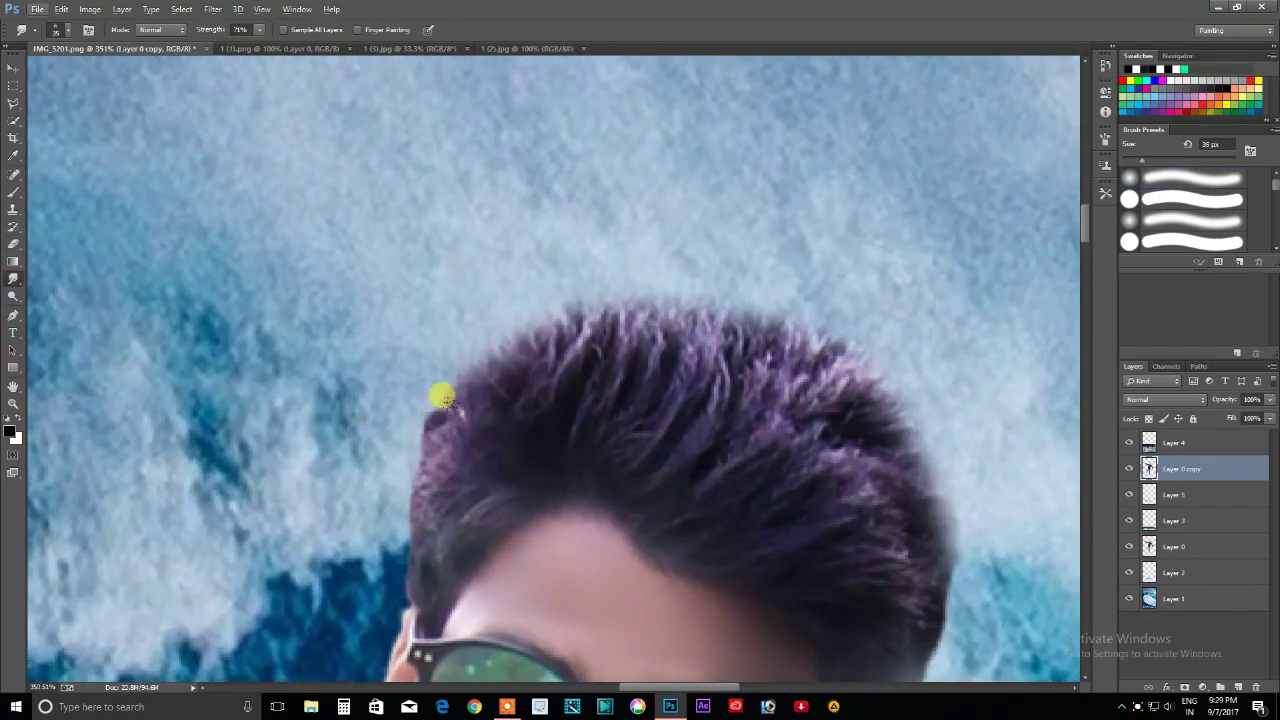
pyautogui.moveTo(443, 398); pyautogui.dragTo(443, 280)
pyautogui.moveTo(500, 410); pyautogui.dragTo(549, 254)
pyautogui.moveTo(555, 401)
pyautogui.mouseDown()
pyautogui.moveTo(597, 203)
pyautogui.moveTo(607, 228)
pyautogui.mouseUp()
pyautogui.moveTo(640, 390)
pyautogui.mouseDown()
pyautogui.moveTo(700, 265)
pyautogui.moveTo(740, 270)
pyautogui.mouseUp()
pyautogui.moveTo(623, 434); pyautogui.dragTo(737, 337)
pyautogui.moveTo(760, 460); pyautogui.dragTo(845, 315)
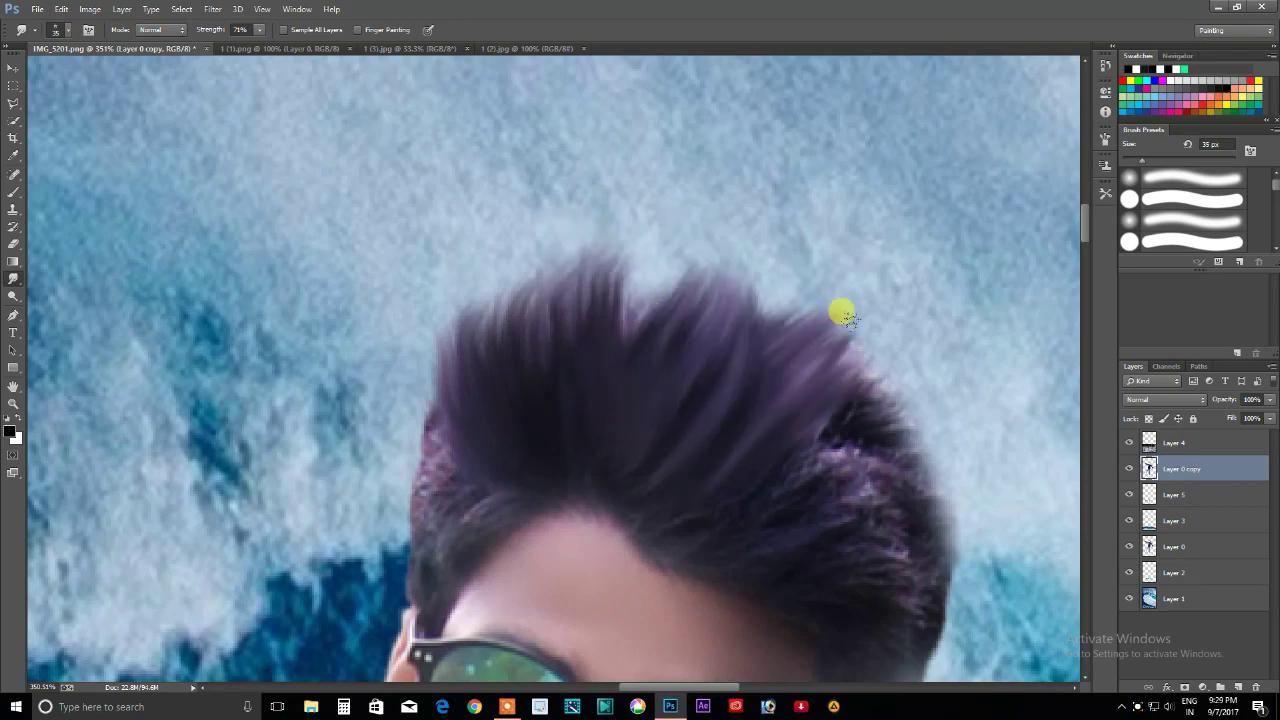
pyautogui.moveTo(760, 475); pyautogui.dragTo(905, 385)
pyautogui.moveTo(757, 503); pyautogui.dragTo(950, 425)
# - Smudge the top-right hair into spiky strands and pull the left edge outward
pyautogui.scroll(-2, 860, 463)
pyautogui.moveTo(935, 375); pyautogui.dragTo(911, 540)
pyautogui.scroll(-2, 915, 515)
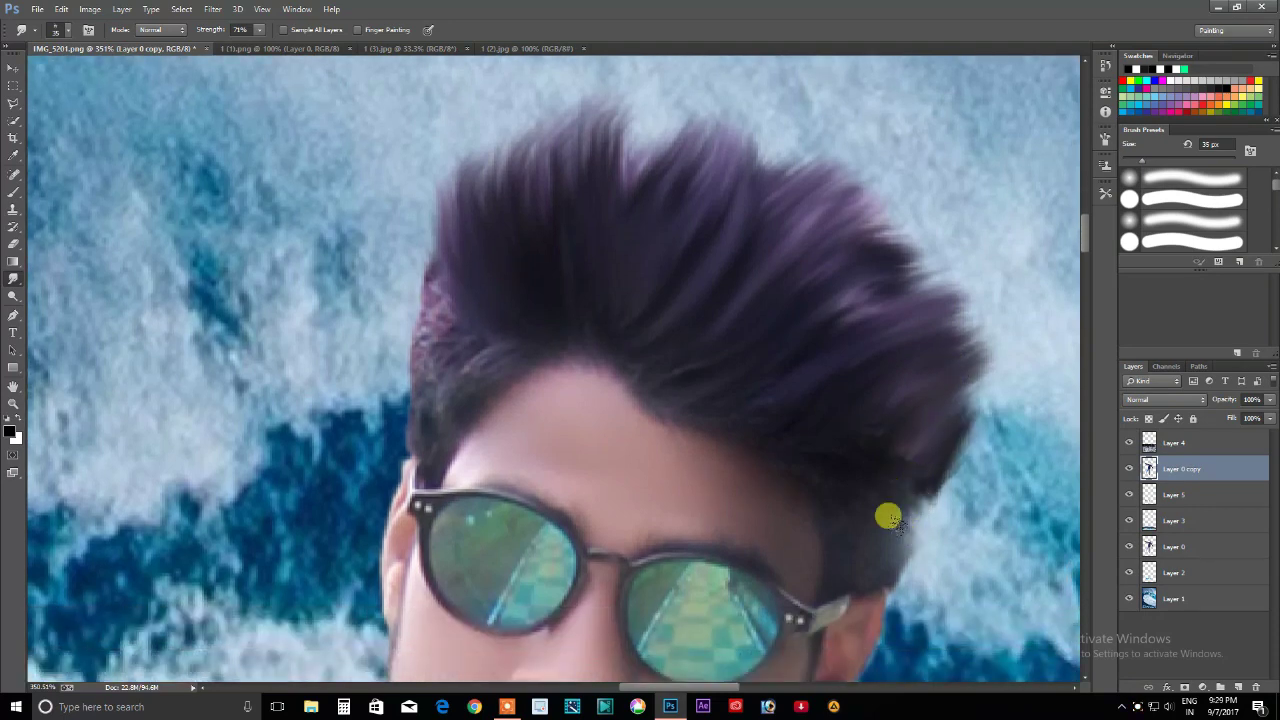
pyautogui.moveTo(908, 380); pyautogui.dragTo(990, 415)
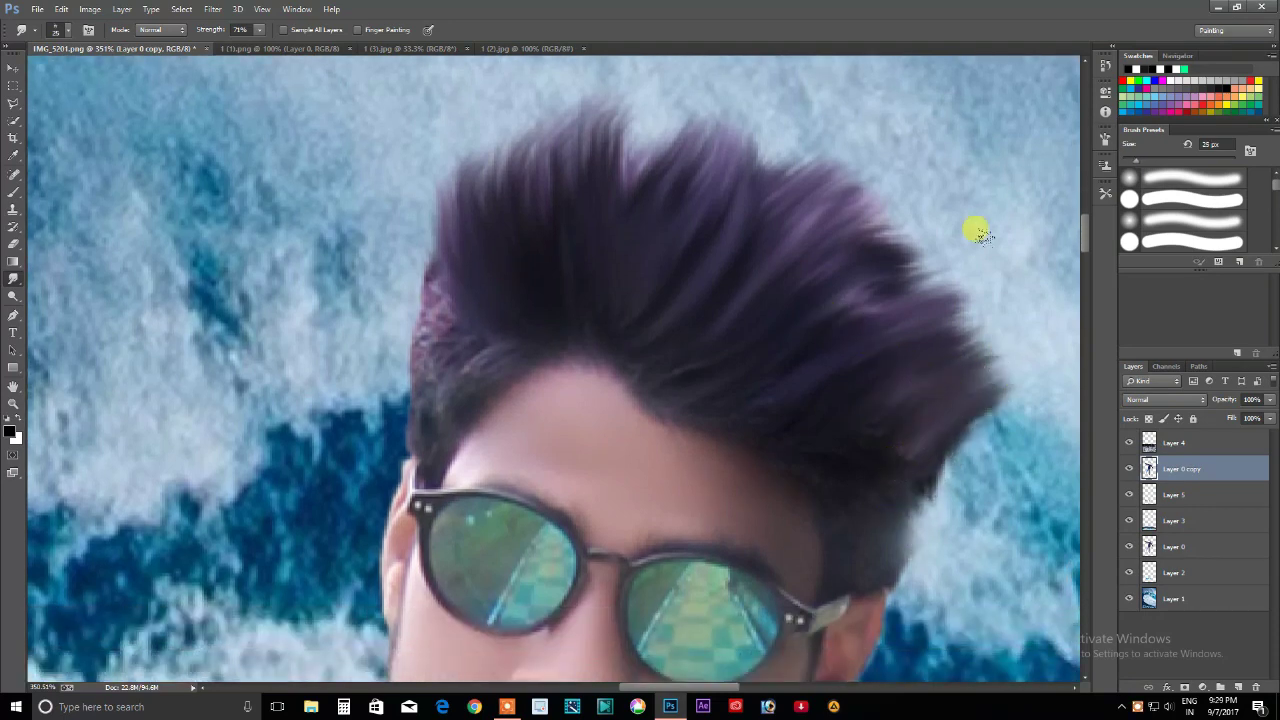
pyautogui.moveTo(830, 295); pyautogui.dragTo(943, 171)
pyautogui.moveTo(877, 229); pyautogui.dragTo(945, 466)
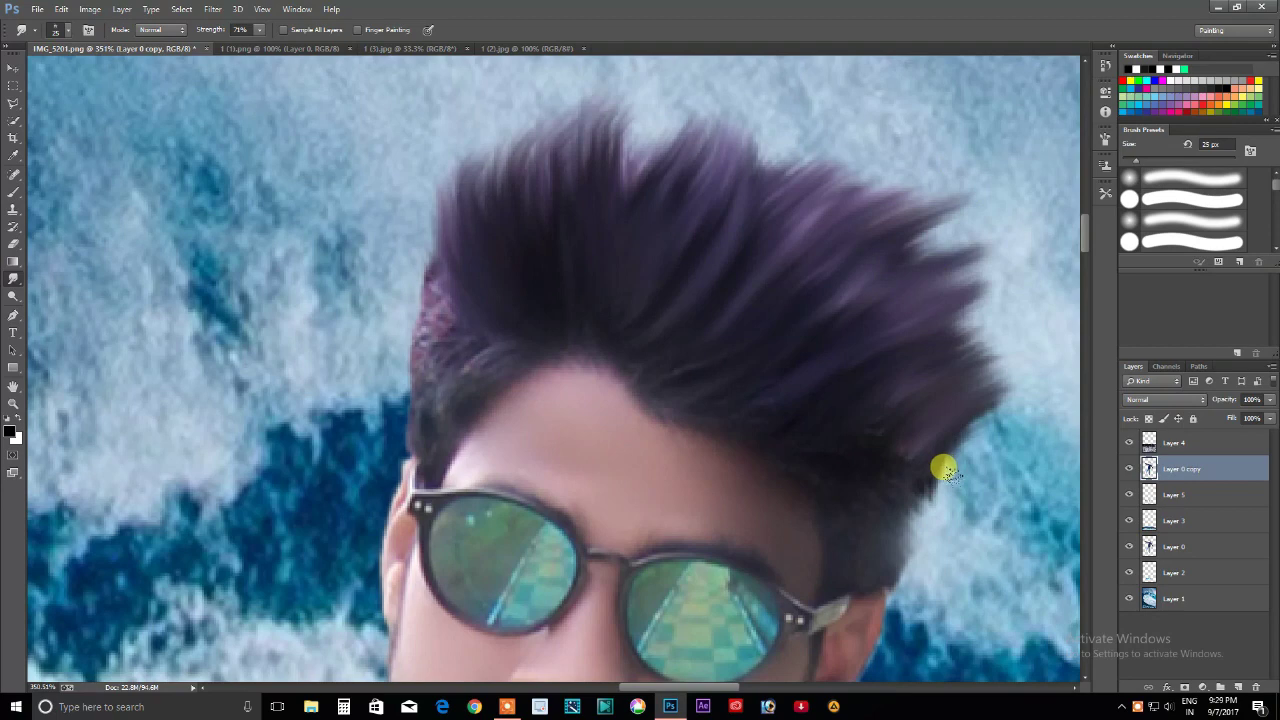
pyautogui.moveTo(931, 323); pyautogui.dragTo(1005, 345)
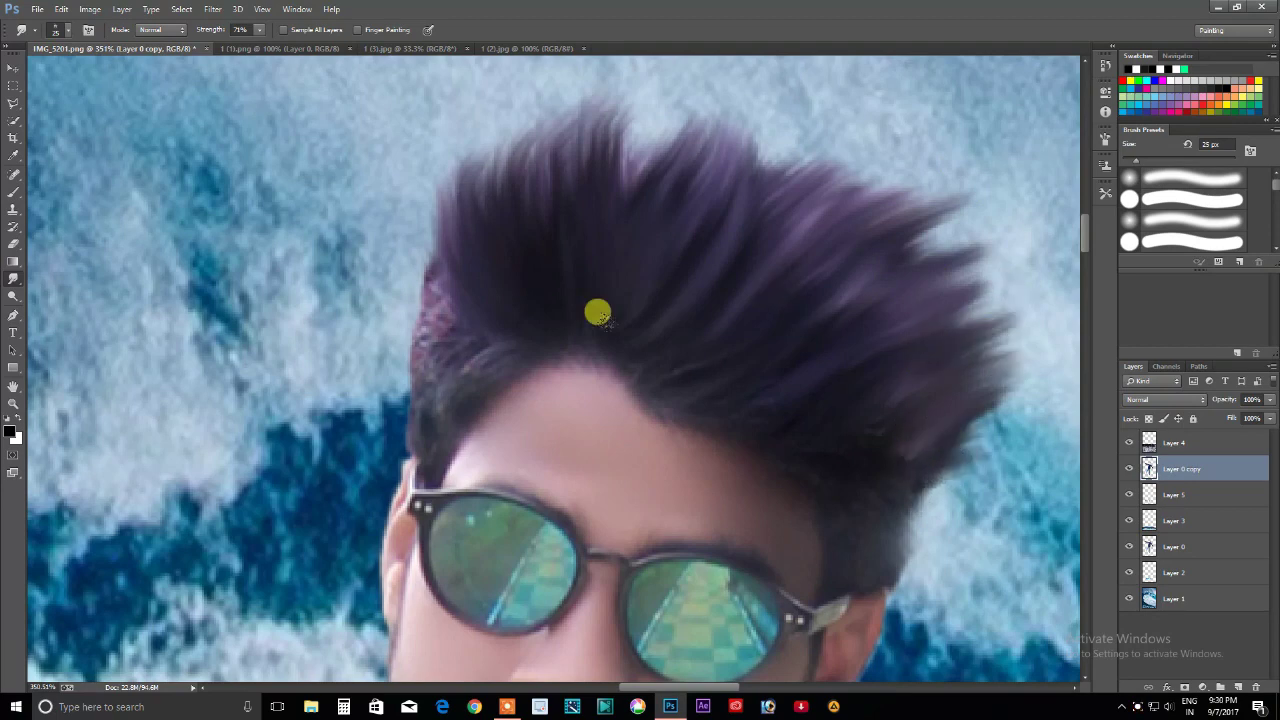
pyautogui.moveTo(700, 97)
pyautogui.mouseDown()
pyautogui.moveTo(494, 157)
pyautogui.moveTo(463, 151)
pyautogui.moveTo(470, 120)
pyautogui.mouseUp()
pyautogui.moveTo(381, 270)
pyautogui.mouseDown()
pyautogui.moveTo(420, 294)
pyautogui.moveTo(380, 394)
pyautogui.mouseUp()
pyautogui.moveTo(760, 190)
pyautogui.mouseDown()
pyautogui.moveTo(846, 103)
pyautogui.moveTo(688, 127)
pyautogui.moveTo(700, 80)
pyautogui.moveTo(580, 129)
pyautogui.moveTo(749, 109)
pyautogui.moveTo(750, 197)
pyautogui.moveTo(829, 238)
pyautogui.mouseUp()
# - Reshape the hair's right edge into finer wispy strands and review the result
pyautogui.scroll(-3, 620, 367)
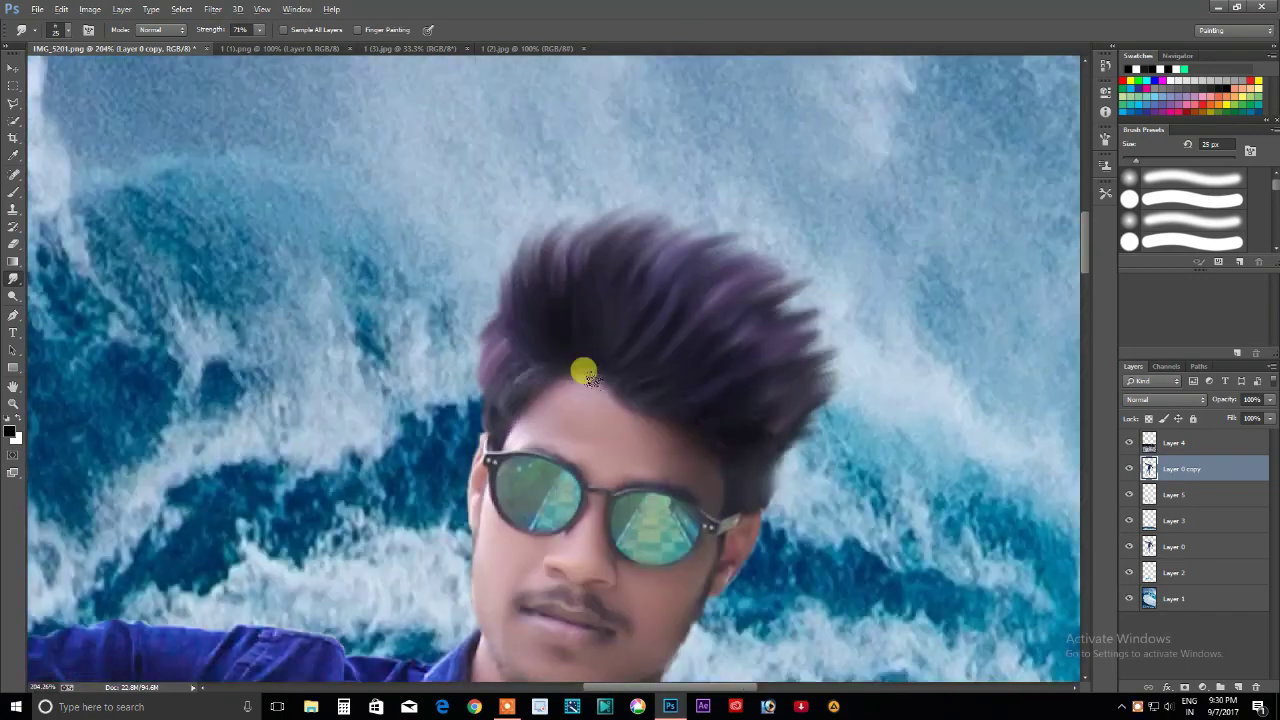
pyautogui.scroll(-3, 595, 400)
pyautogui.scroll(3, 640, 410)
pyautogui.scroll(2, 680, 365)
pyautogui.scroll(1, 674, 358)
pyautogui.moveTo(591, 306)
pyautogui.mouseDown()
pyautogui.moveTo(571, 346)
pyautogui.moveTo(691, 331)
pyautogui.moveTo(668, 295)
pyautogui.moveTo(594, 286)
pyautogui.moveTo(597, 263)
pyautogui.moveTo(674, 340)
pyautogui.moveTo(645, 355)
pyautogui.moveTo(650, 401)
pyautogui.mouseUp()
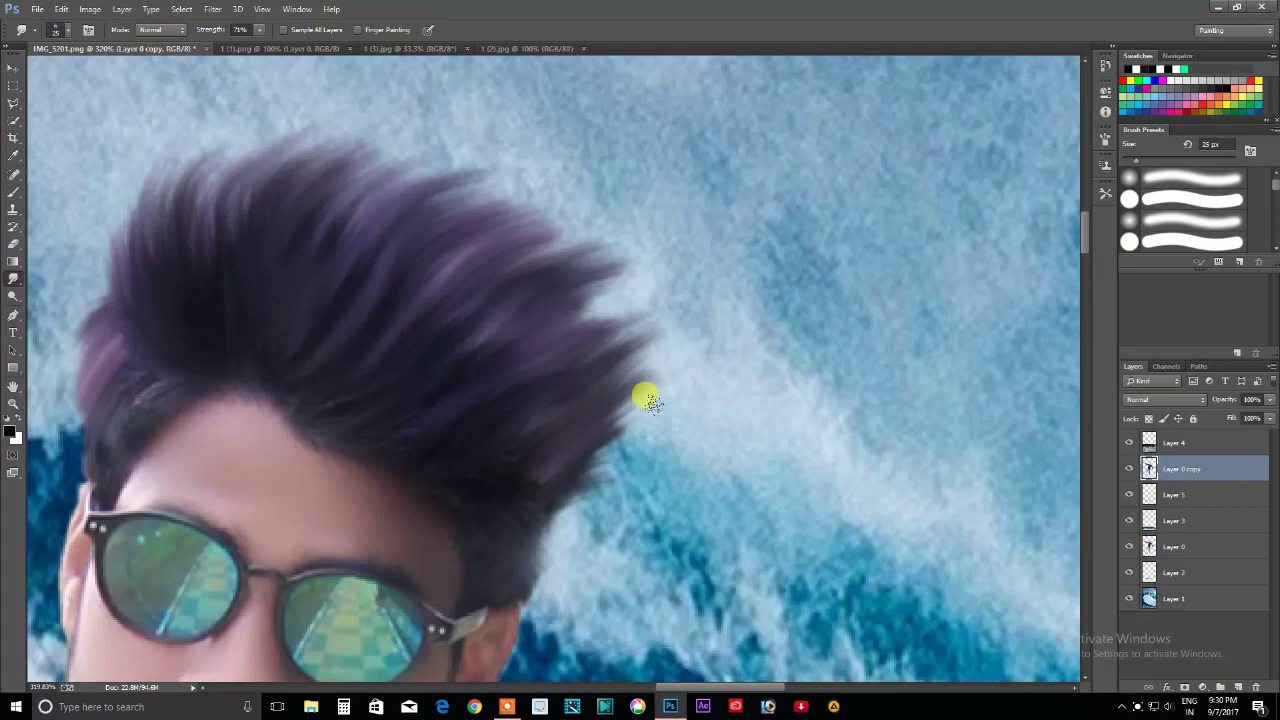
pyautogui.scroll(-5, 700, 348)
pyautogui.scroll(-2, 737, 417)
pyautogui.scroll(5, 771, 423)
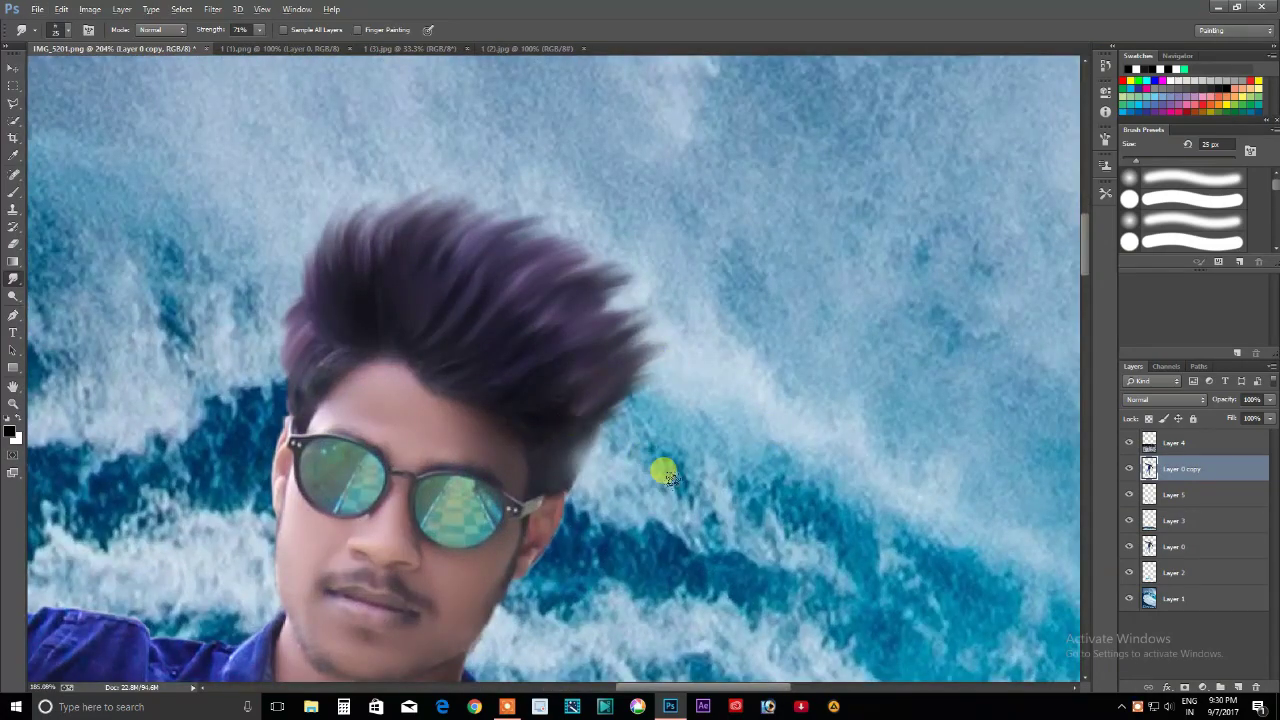
pyautogui.scroll(-3, 657, 463)
pyautogui.scroll(-3, 694, 463)
pyautogui.scroll(2, 709, 471)
pyautogui.scroll(-2, 727, 452)
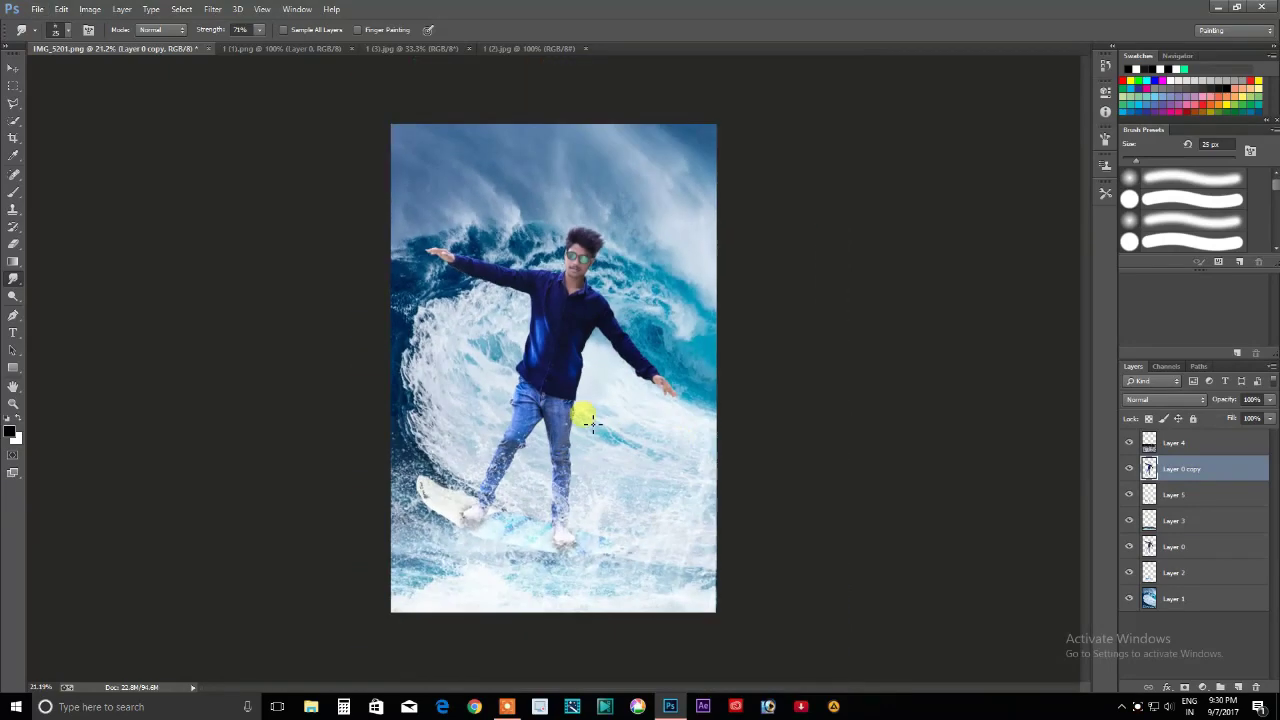
pyautogui.scroll(1, 486, 374)
pyautogui.scroll(1, 483, 365)
pyautogui.click(37, 9)
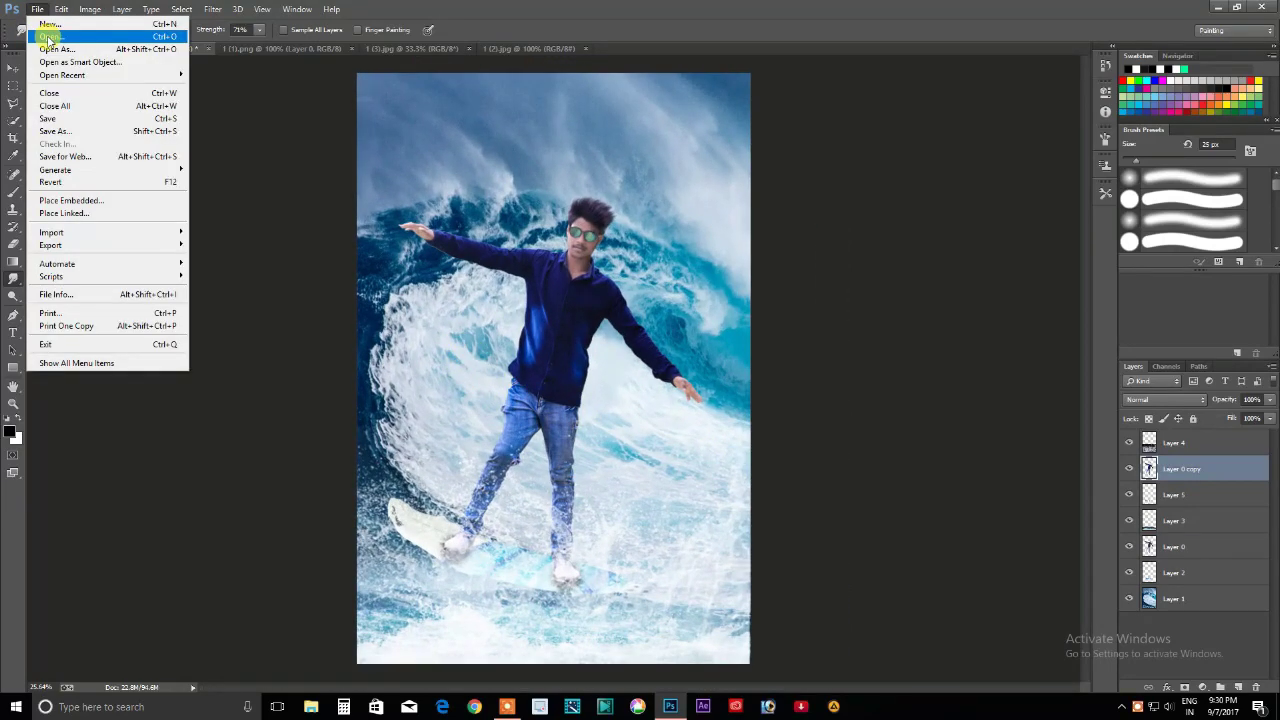
# - Open two water-splash images from the Stock Png s > Aalls png > Water png folder
pyautogui.click(50, 31)
pyautogui.click(67, 397)
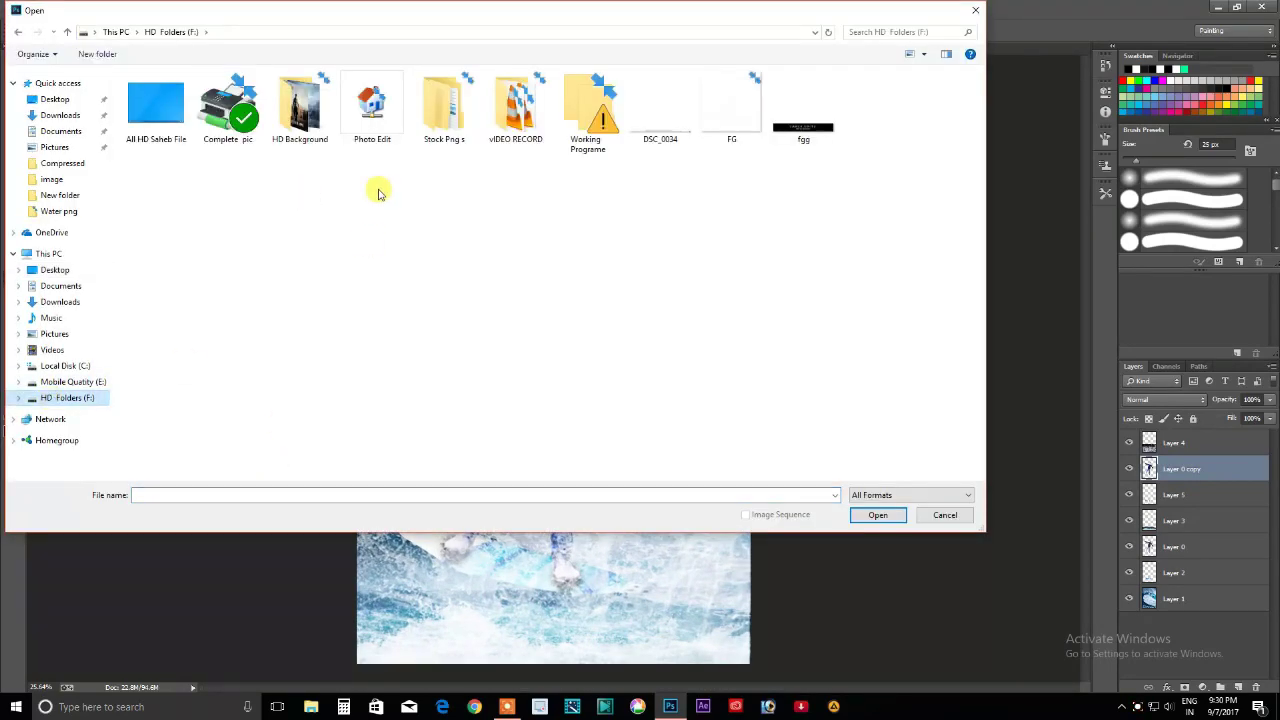
pyautogui.doubleClick(440, 105)
pyautogui.doubleClick(235, 92)
pyautogui.doubleClick(505, 120)
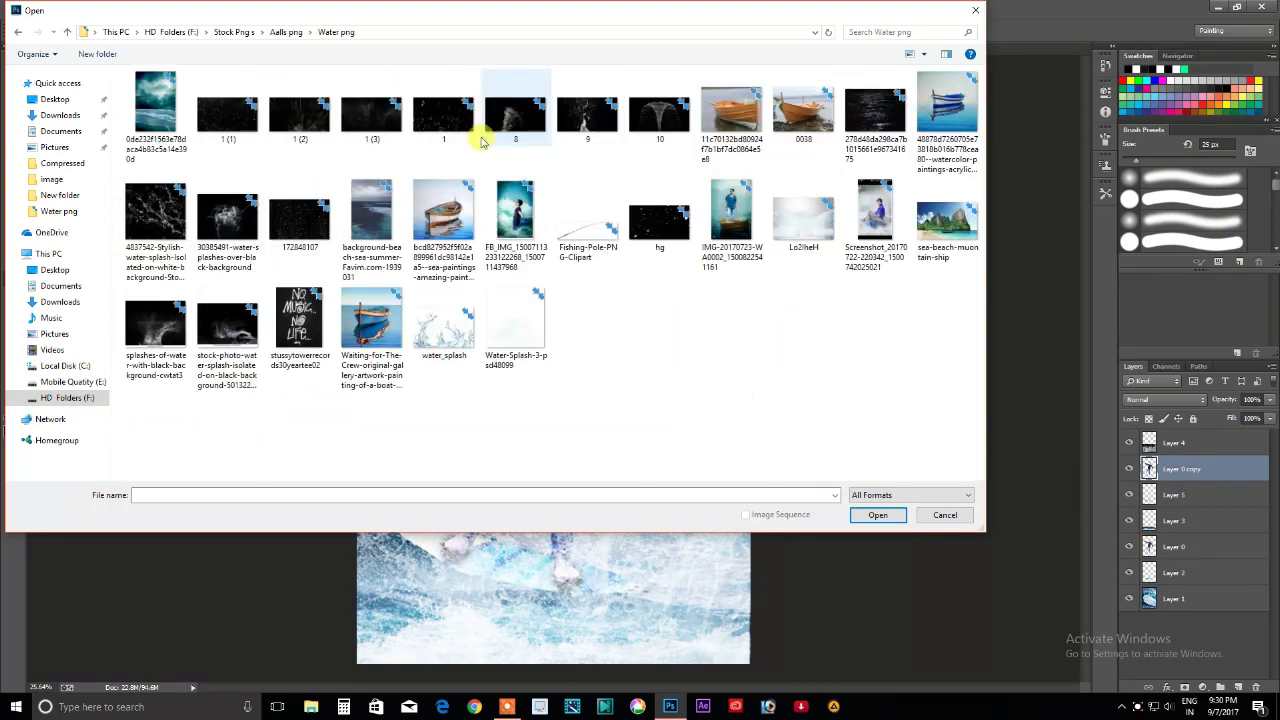
pyautogui.click(158, 322)
pyautogui.keyDown('ctrl'); pyautogui.click(235, 325); pyautogui.keyUp('ctrl')
pyautogui.click(856, 516)
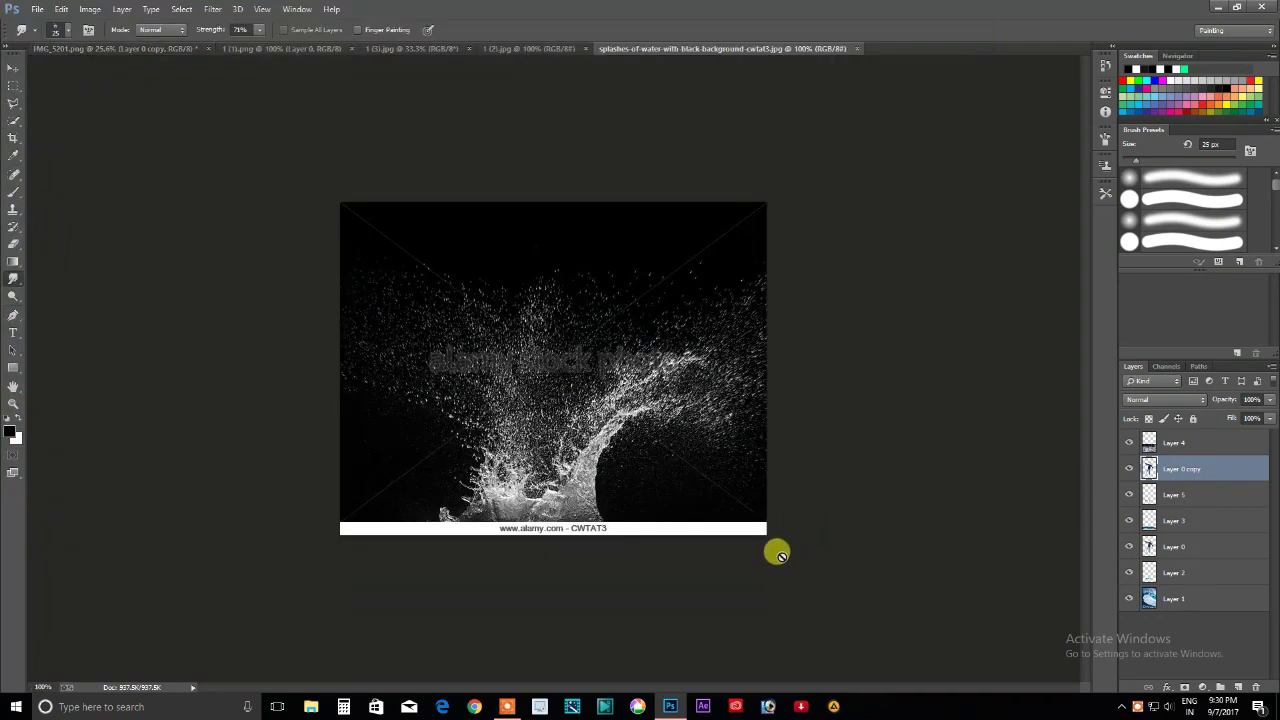
# - Bring a splash into the surfing composite, enlarge it over the lower body, and set Screen blending
pyautogui.moveTo(103, 50)
pyautogui.mouseDown()
pyautogui.moveTo(540, 470)
pyautogui.moveTo(863, 257)
pyautogui.mouseUp()
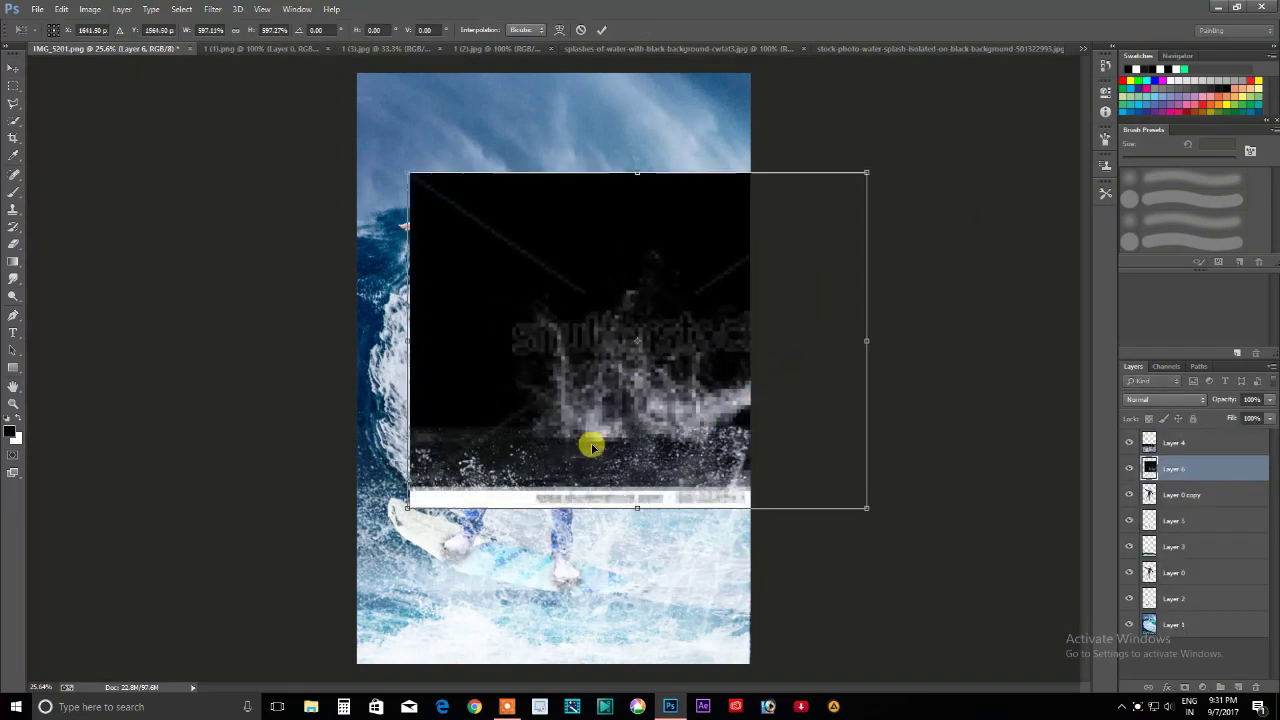
pyautogui.moveTo(592, 443); pyautogui.dragTo(560, 371)
pyautogui.moveTo(660, 345)
pyautogui.mouseDown()
pyautogui.moveTo(680, 357)
pyautogui.moveTo(580, 417)
pyautogui.mouseUp()
pyautogui.press('Return')
pyautogui.click(1170, 400)
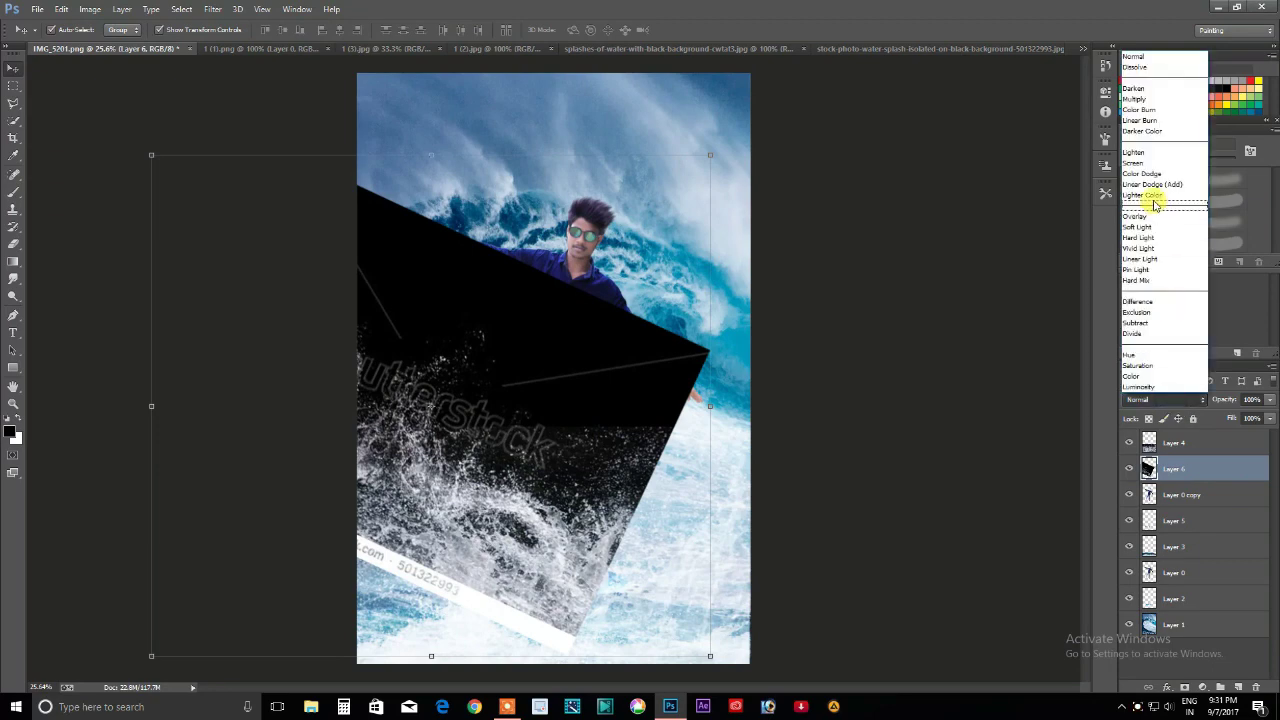
pyautogui.click(1145, 172)
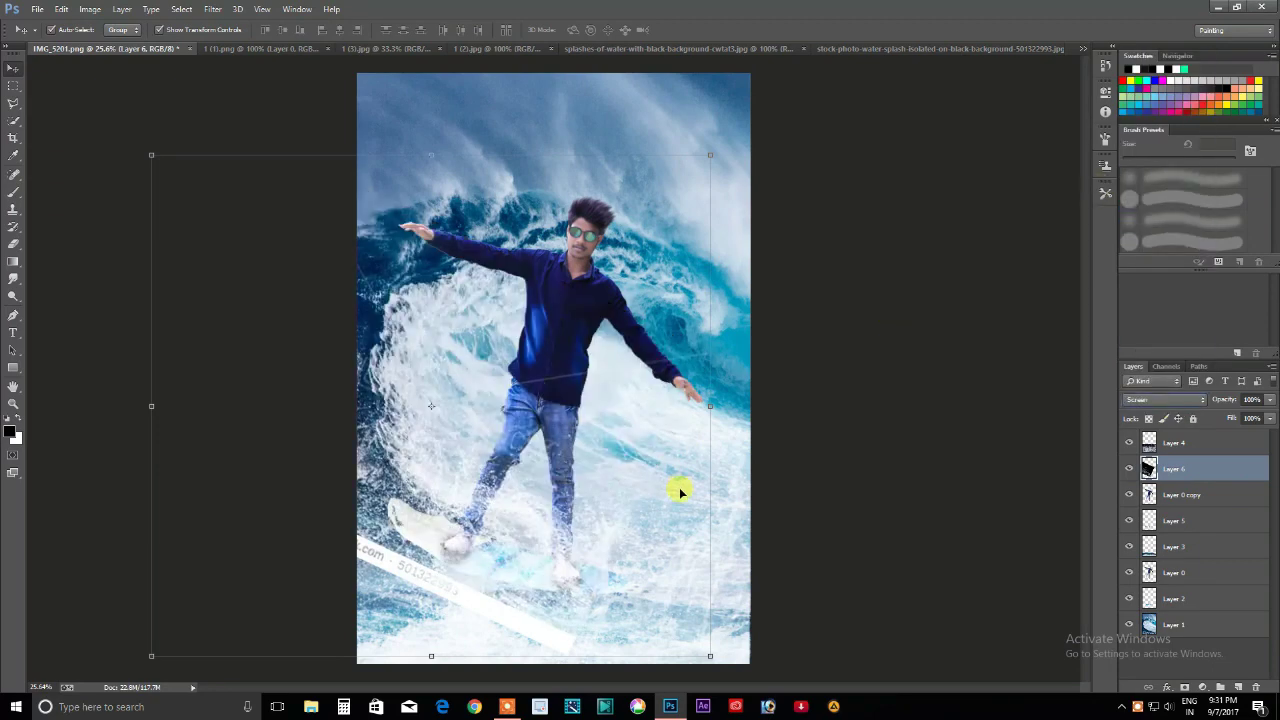
# - Place the splash layer below the boy's cutout, shift it down-left, and erase its watermark strip
pyautogui.moveTo(1174, 468); pyautogui.dragTo(1180, 508)
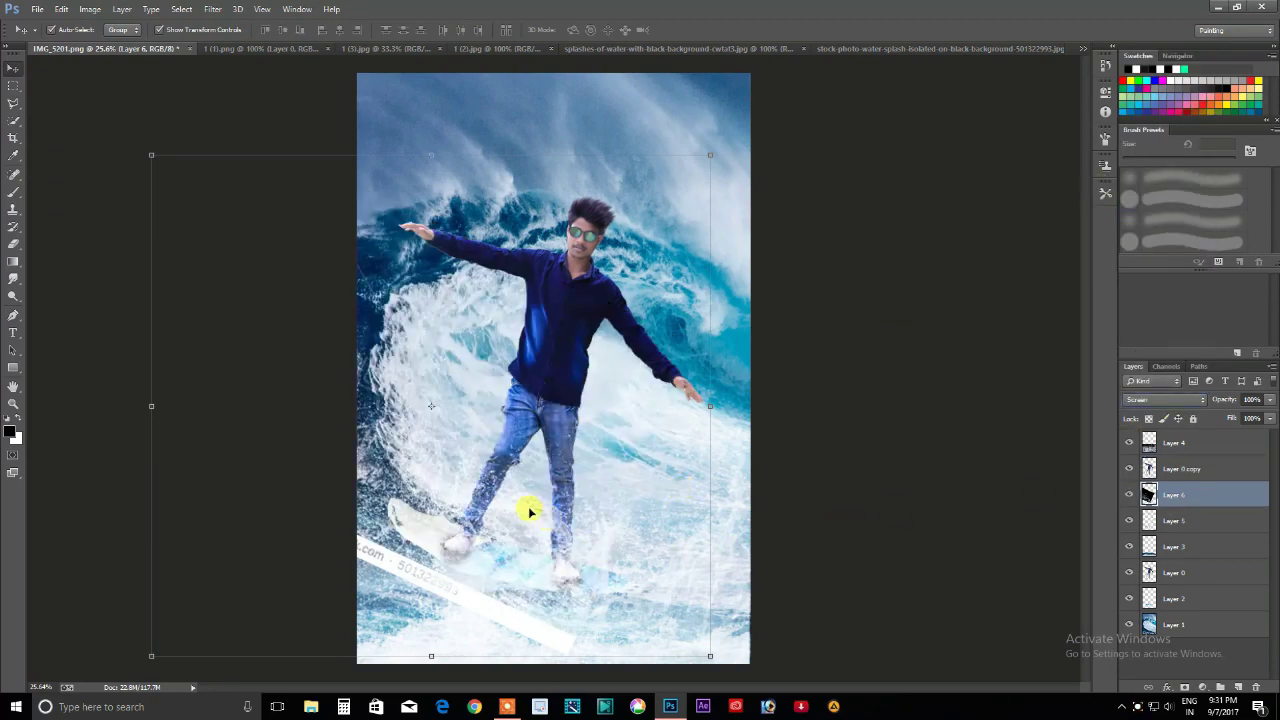
pyautogui.click(530, 512)
pyautogui.click(1129, 442)
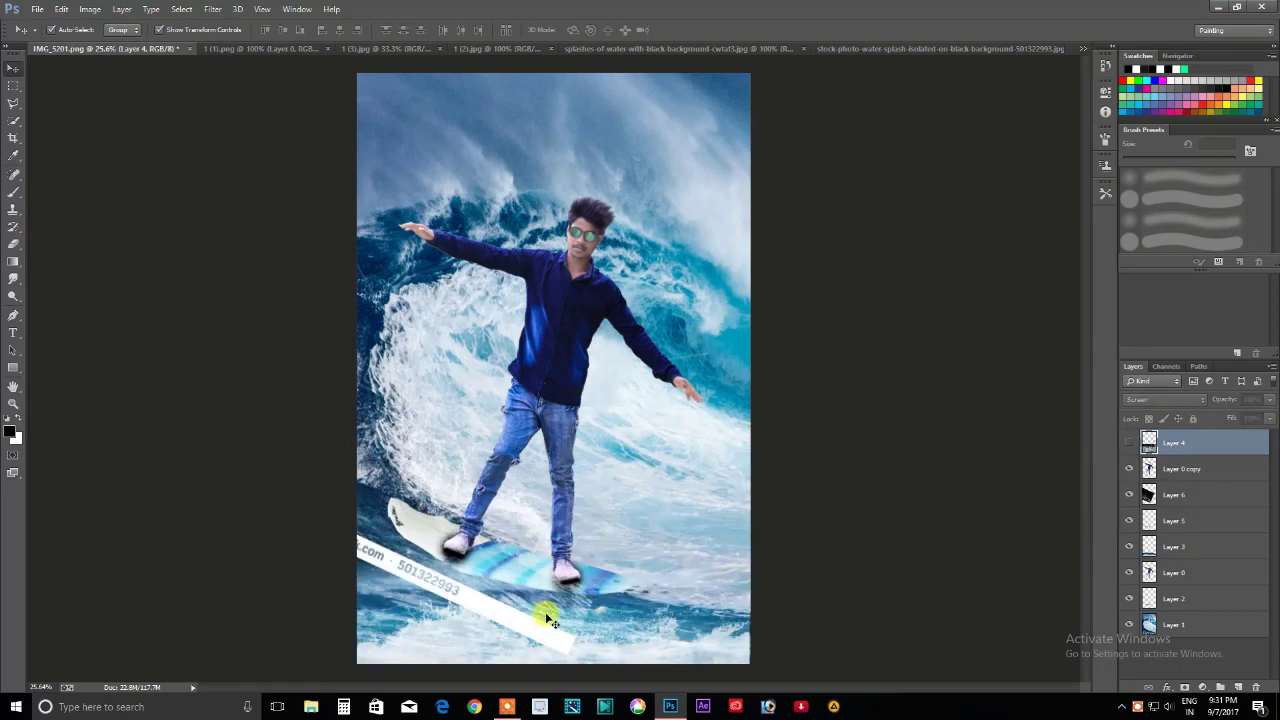
pyautogui.moveTo(550, 621); pyautogui.dragTo(487, 631)
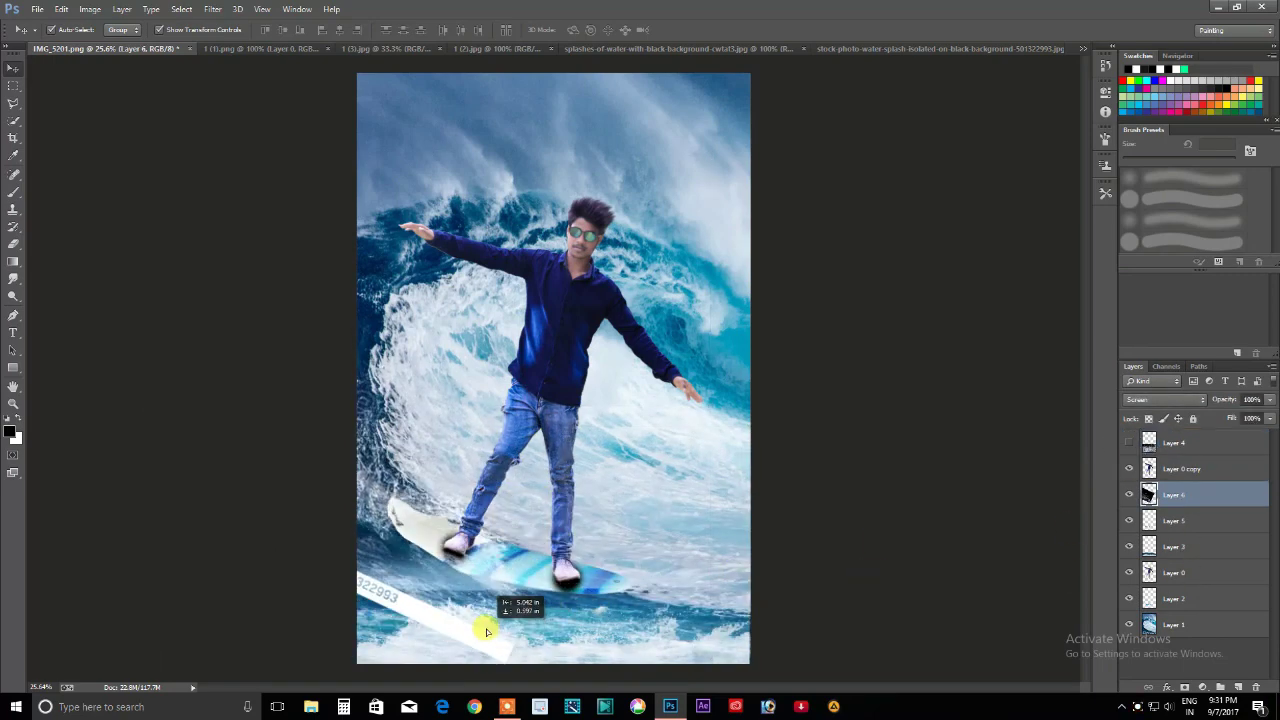
pyautogui.press('e')
pyautogui.moveTo(497, 636); pyautogui.dragTo(452, 615)
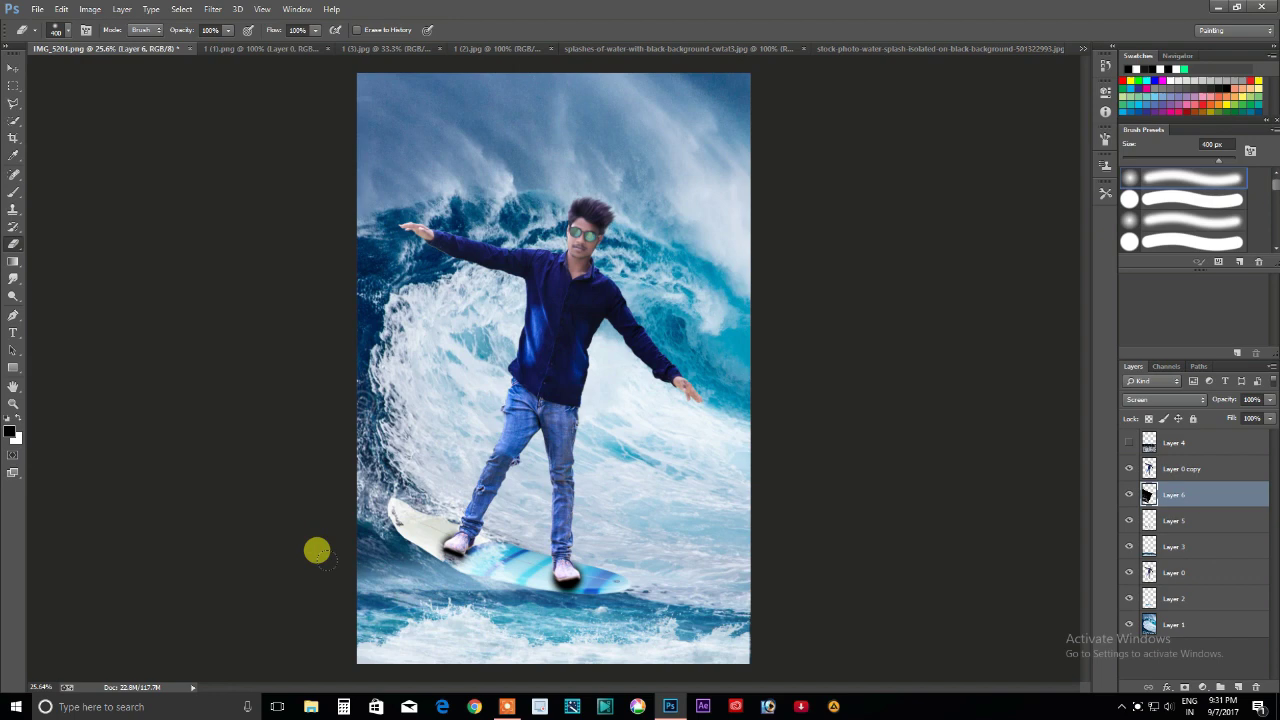
pyautogui.click(1129, 442)
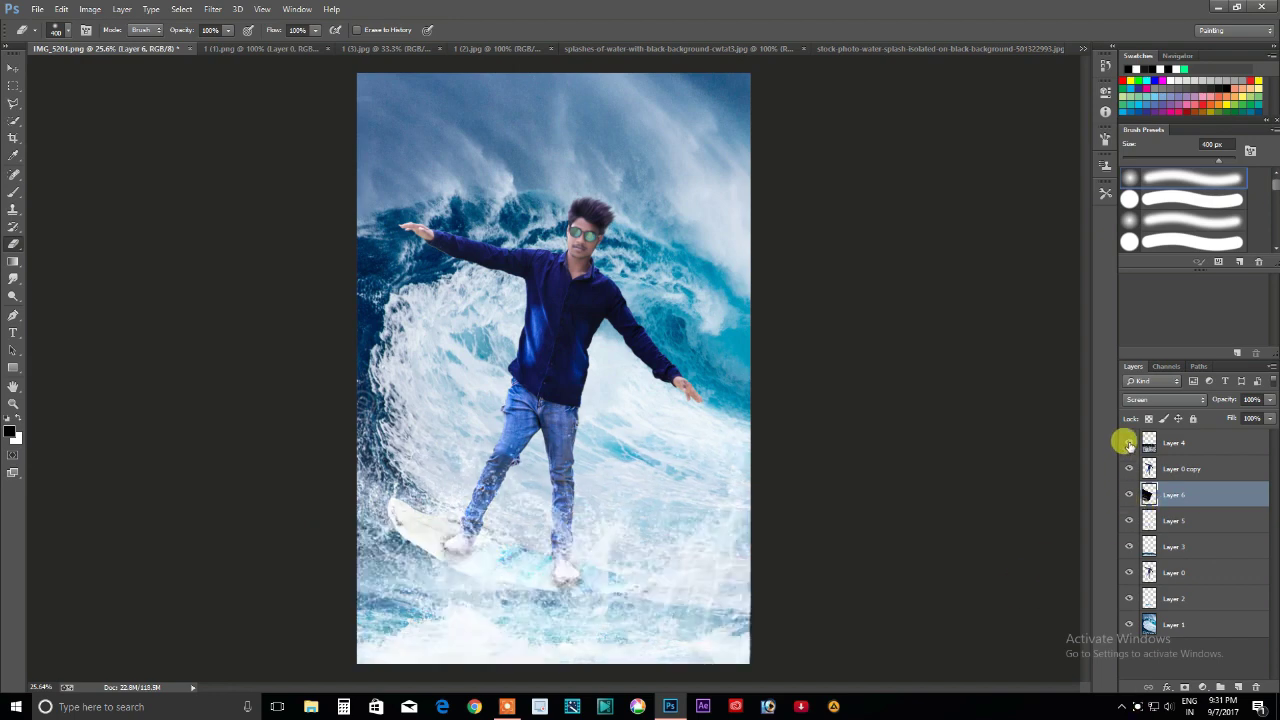
pyautogui.click(1129, 443)
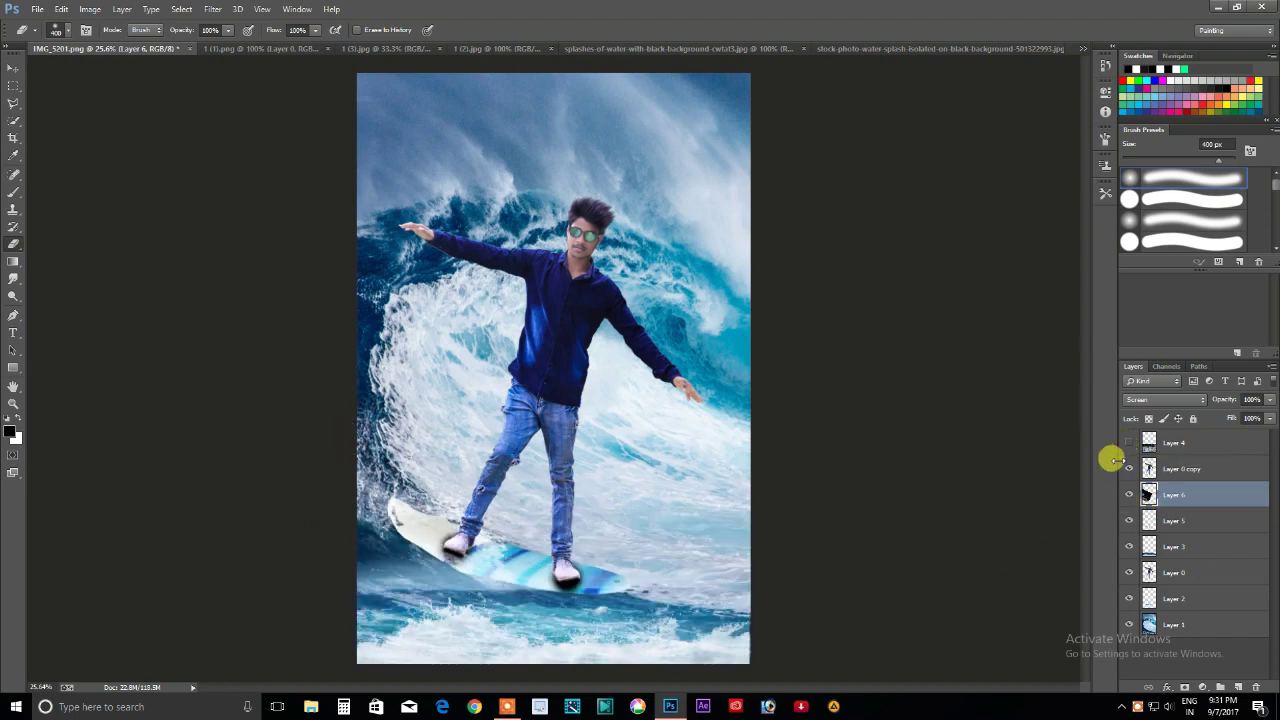
pyautogui.click(931, 48)
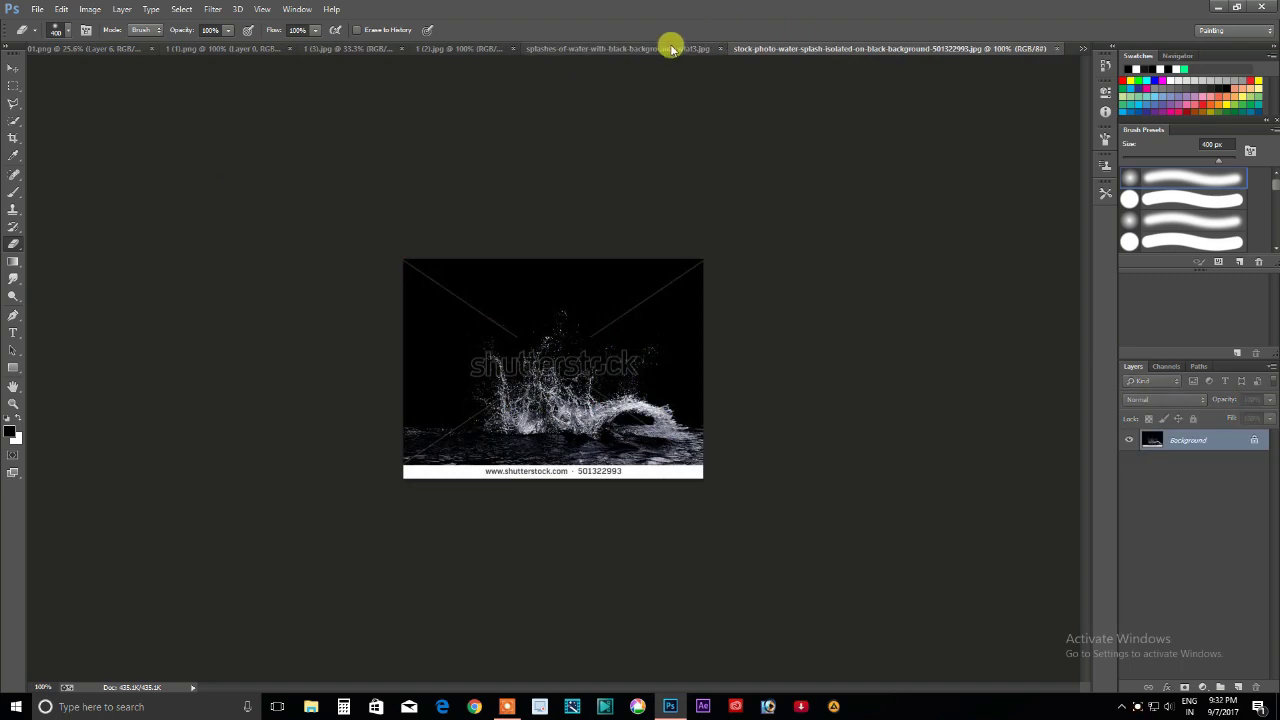
# - Bring the other splash into the composite at about 389%, place it on top, and set Screen blending
pyautogui.click(672, 48)
pyautogui.press('v')
pyautogui.moveTo(480, 400); pyautogui.dragTo(500, 395)
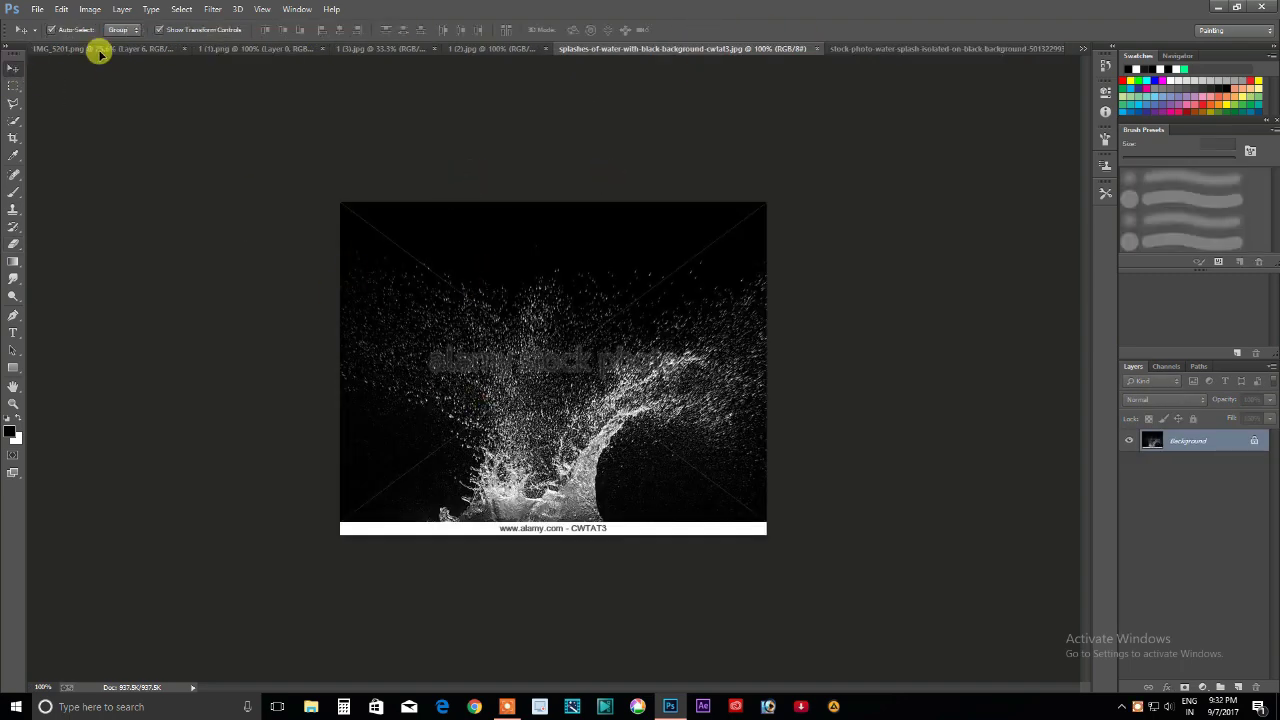
pyautogui.moveTo(510, 352); pyautogui.dragTo(808, 191)
pyautogui.moveTo(627, 410)
pyautogui.mouseDown()
pyautogui.moveTo(461, 570)
pyautogui.moveTo(434, 503)
pyautogui.mouseUp()
pyautogui.press('Return')
pyautogui.moveTo(1206, 497); pyautogui.dragTo(1205, 438)
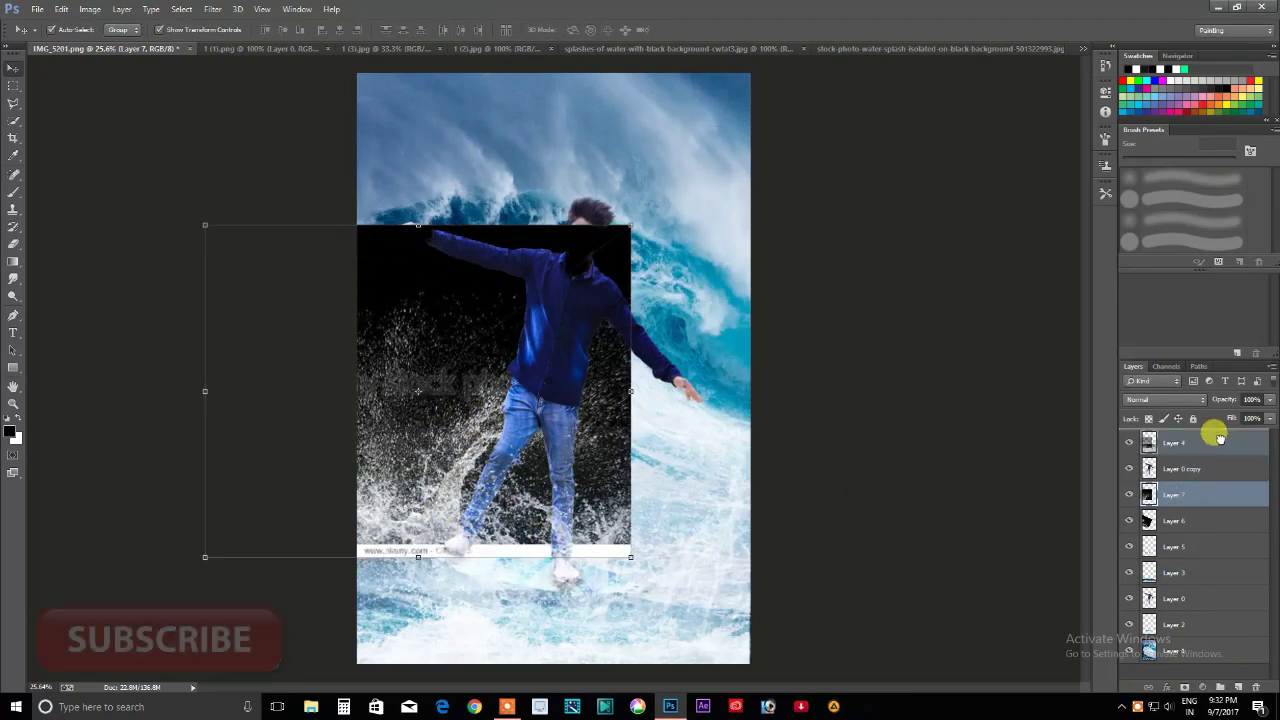
pyautogui.click(1178, 400)
pyautogui.click(1134, 162)
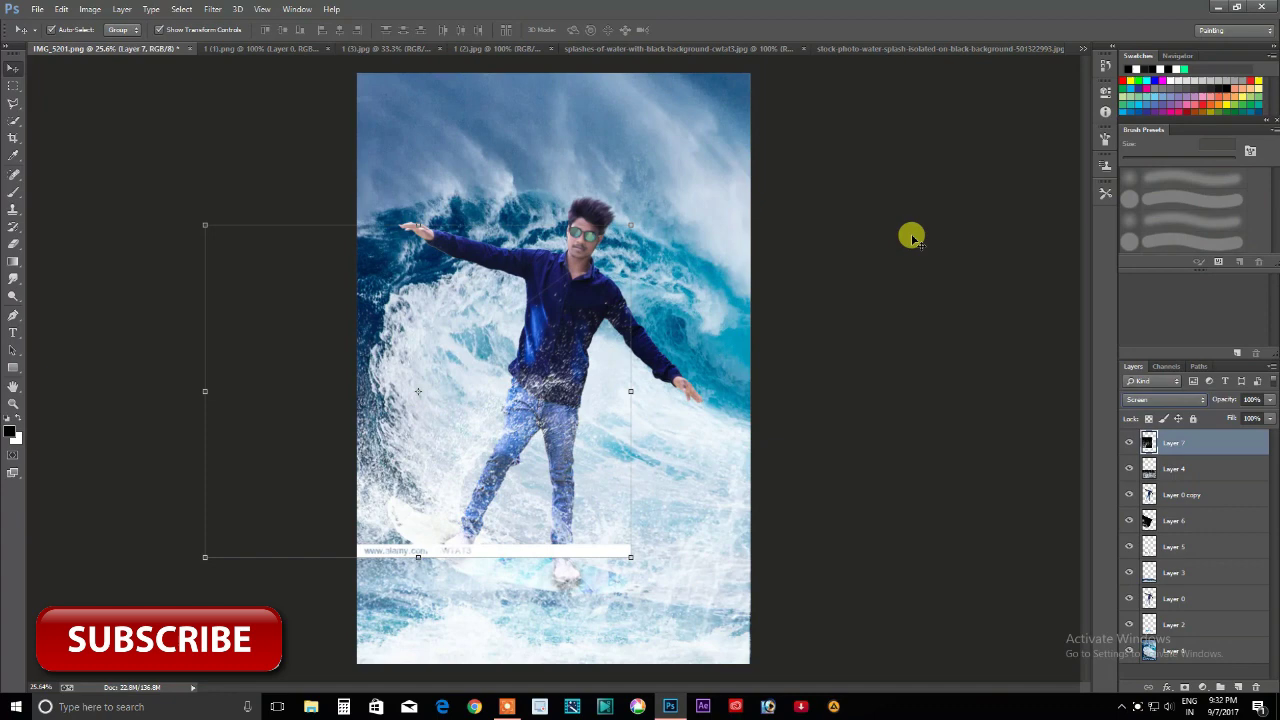
# - Erase the splash's white watermark strip and its texture over the surfer's shirt
pyautogui.click(17, 248)
pyautogui.moveTo(600, 556); pyautogui.dragTo(290, 531)
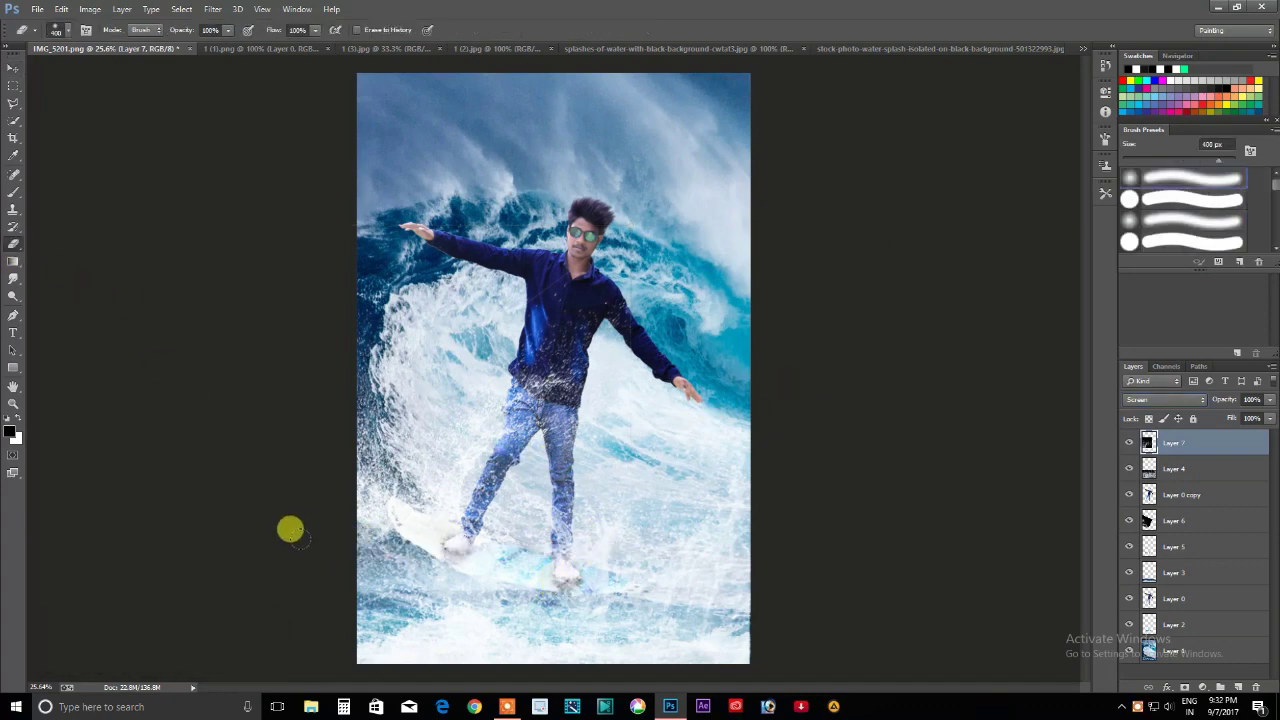
pyautogui.click(228, 30)
pyautogui.moveTo(463, 315); pyautogui.dragTo(662, 382)
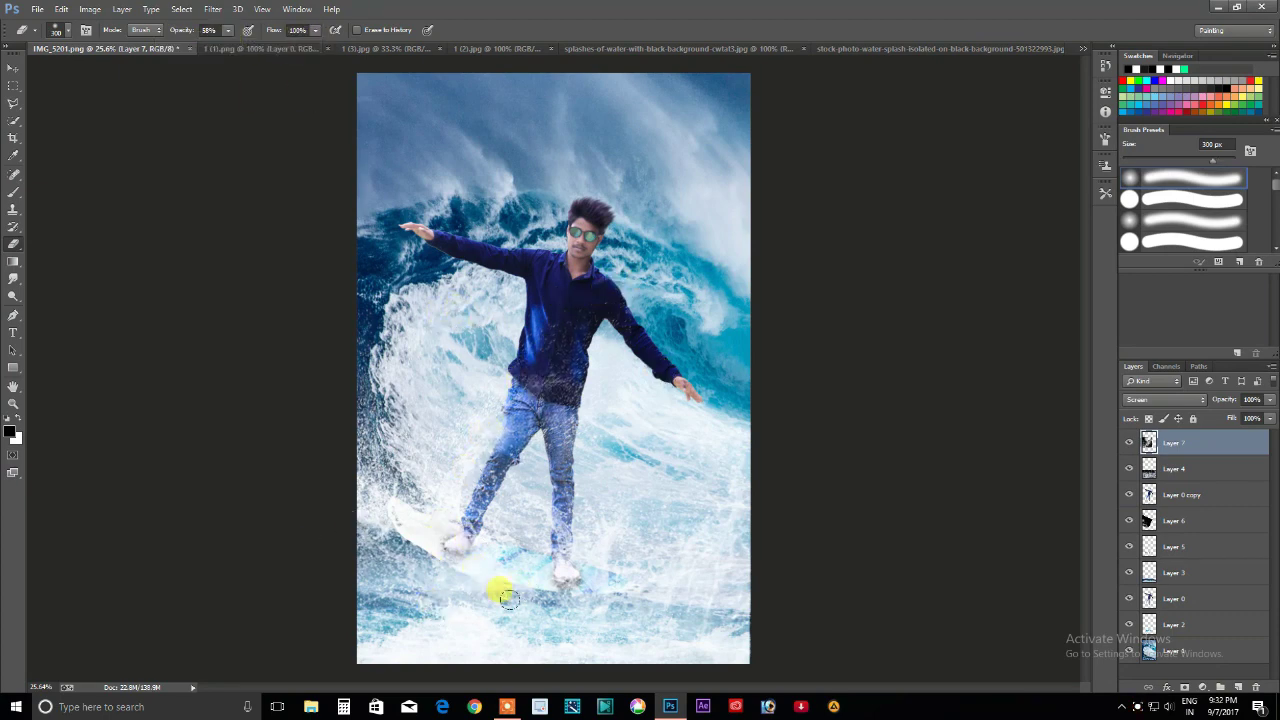
# - Open the Camera Raw Filter on the wave background Layer 1
pyautogui.click(1175, 651)
pyautogui.click(213, 9)
pyautogui.click(244, 87)
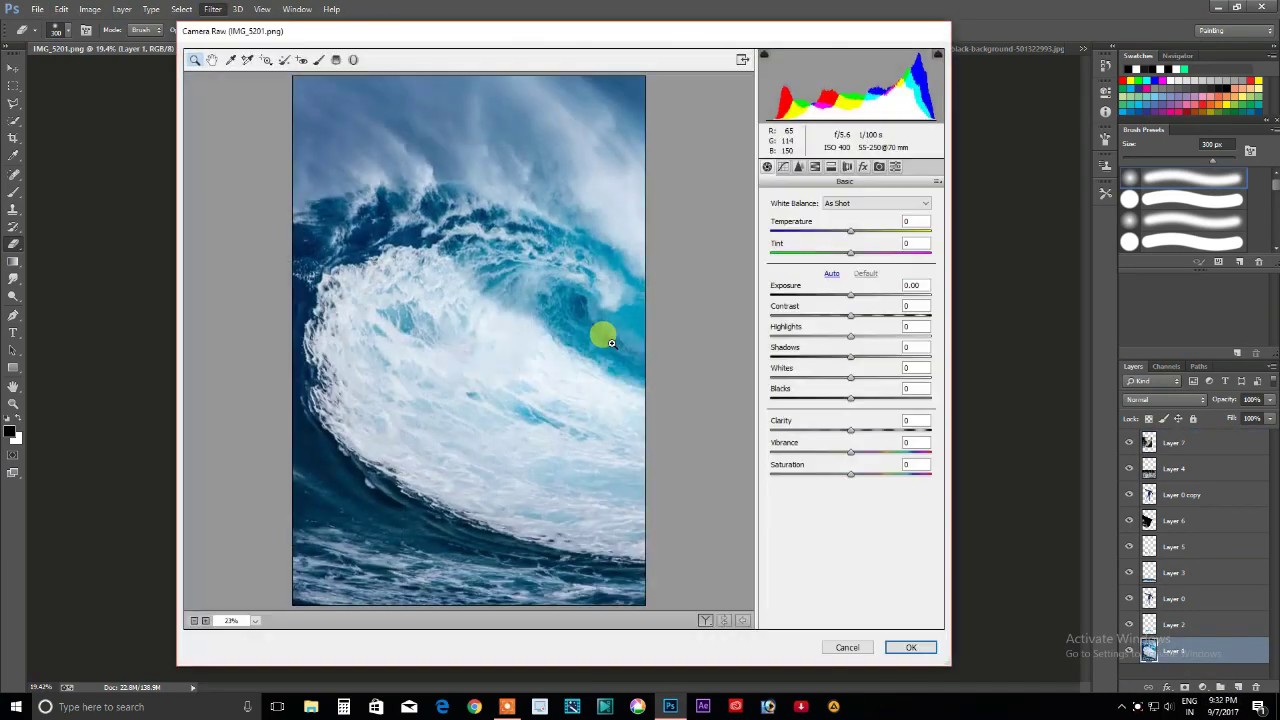
# - Raise the wave's Vibrance and Saturation in Camera Raw and apply it
pyautogui.moveTo(852, 452)
pyautogui.mouseDown()
pyautogui.moveTo(874, 452)
pyautogui.moveTo(868, 476)
pyautogui.mouseUp()
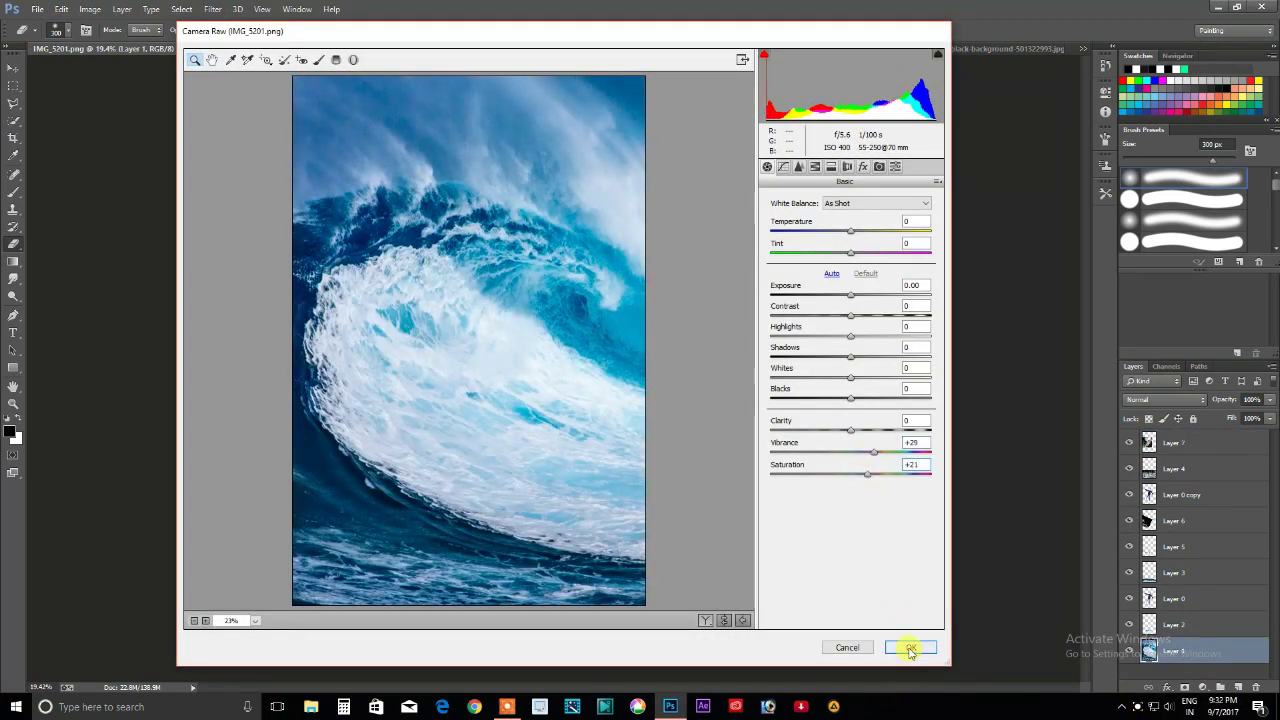
pyautogui.click(910, 651)
pyautogui.scroll(2, 576, 502)
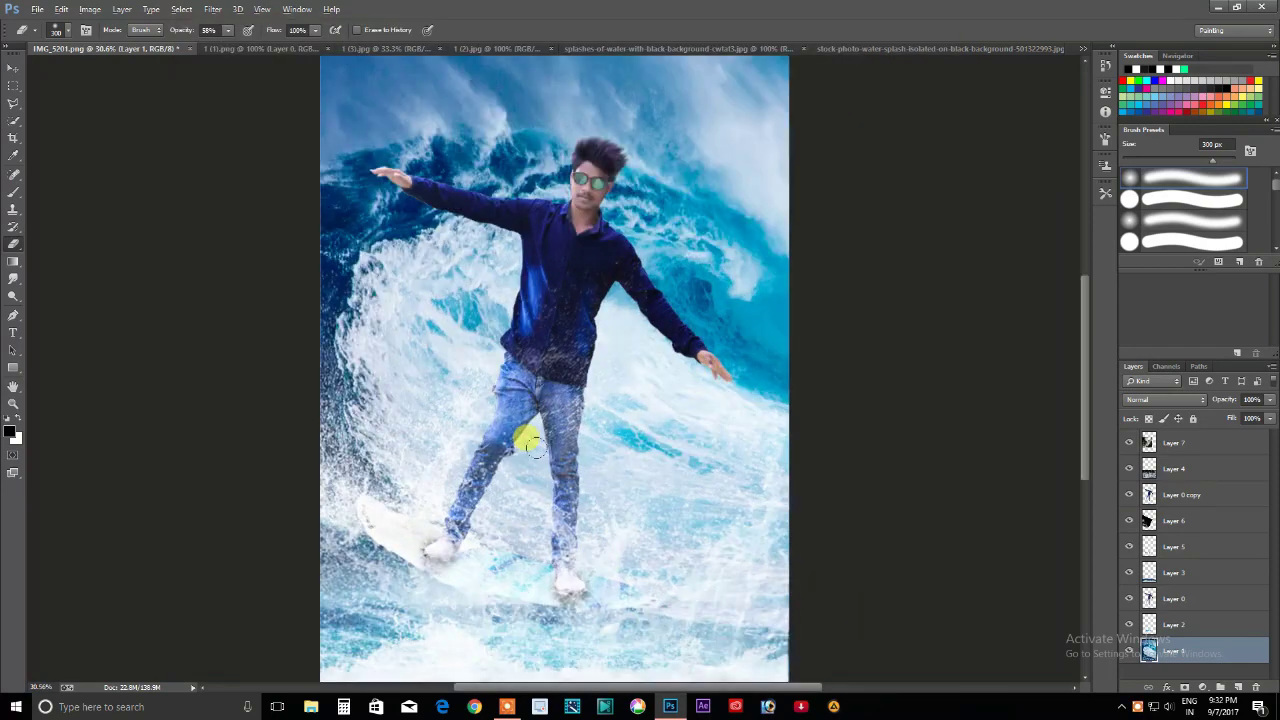
pyautogui.scroll(-1, 529, 437)
# - Merge splash Layers 7 and 4 into one layer and set it to Screen
pyautogui.click(1175, 442)
pyautogui.keyDown('shift'); pyautogui.click(1175, 468); pyautogui.keyUp('shift')
pyautogui.rightClick(1178, 488)
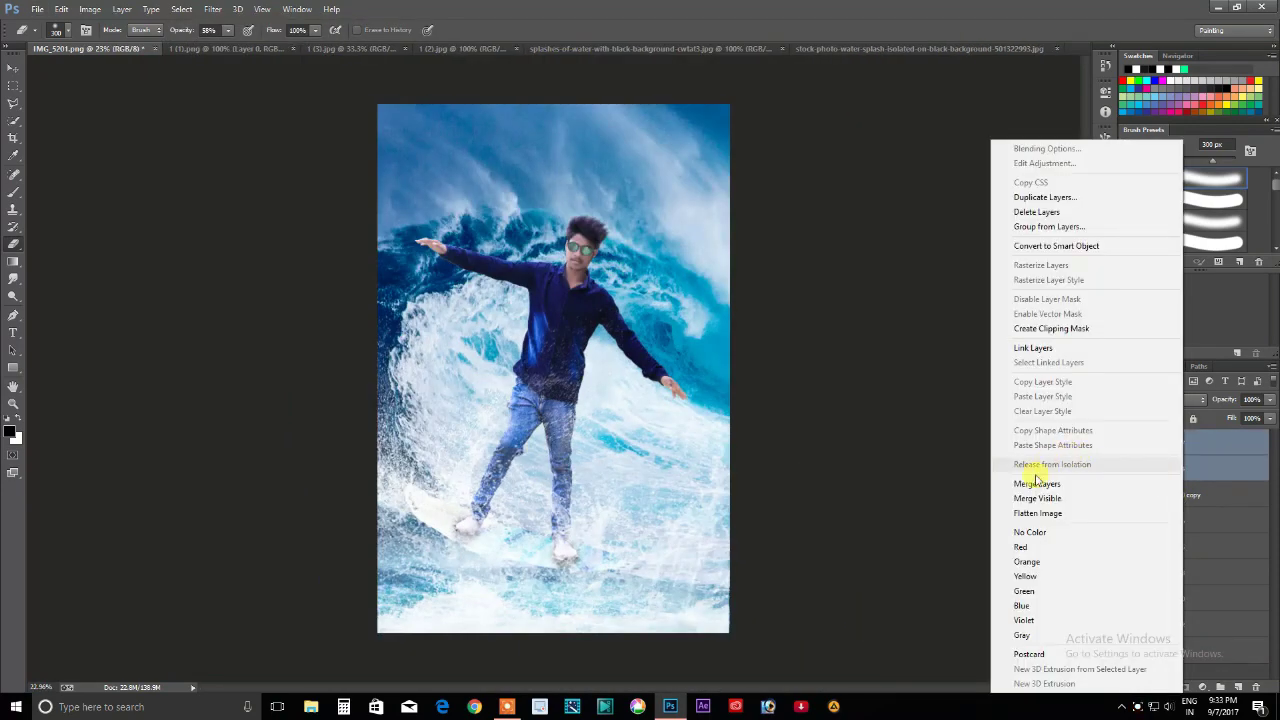
pyautogui.click(1183, 460)
pyautogui.click(1162, 400)
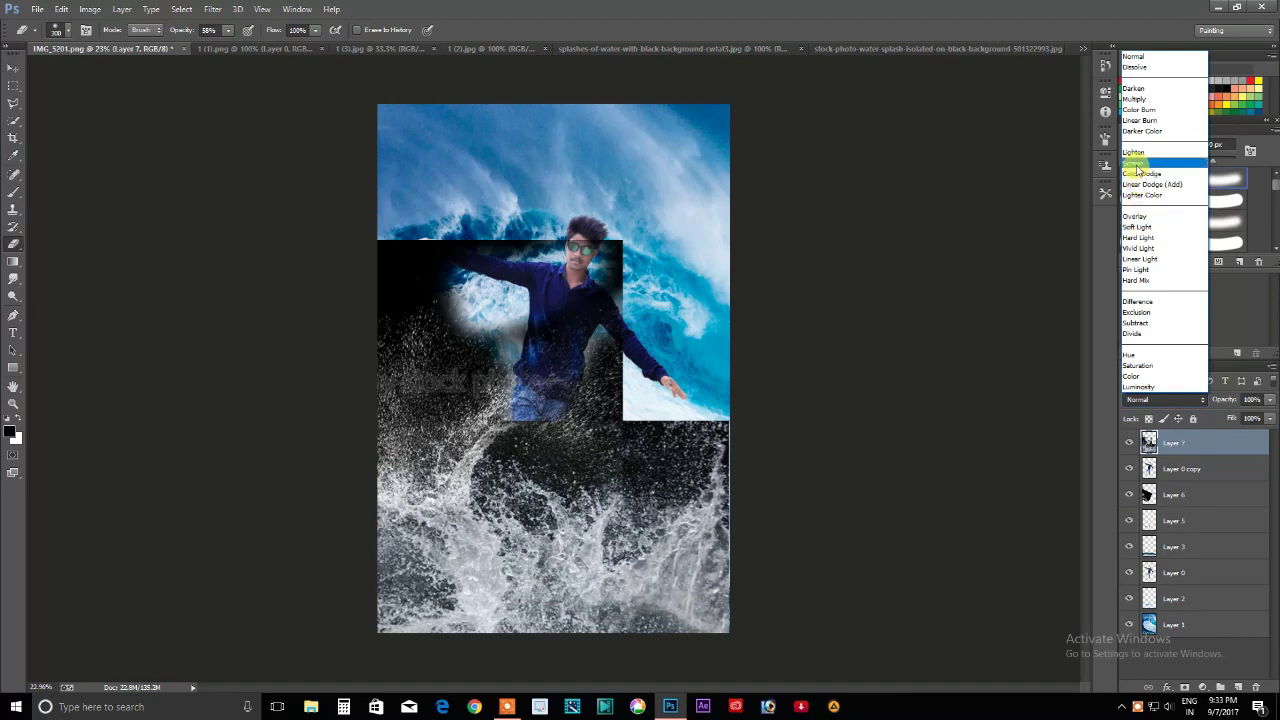
pyautogui.click(1150, 166)
# - Cool the merged splash toward blue with Camera Raw Temperature -20
pyautogui.click(214, 9)
pyautogui.click(246, 86)
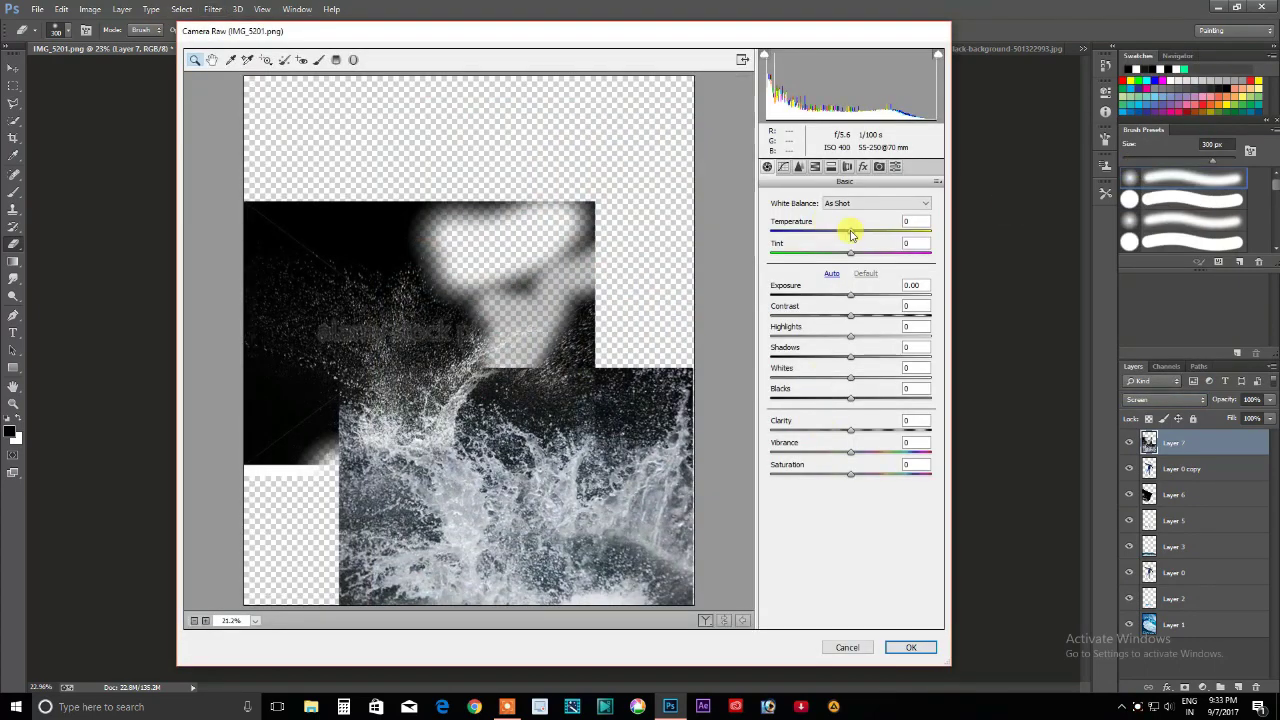
pyautogui.moveTo(845, 230); pyautogui.dragTo(835, 234)
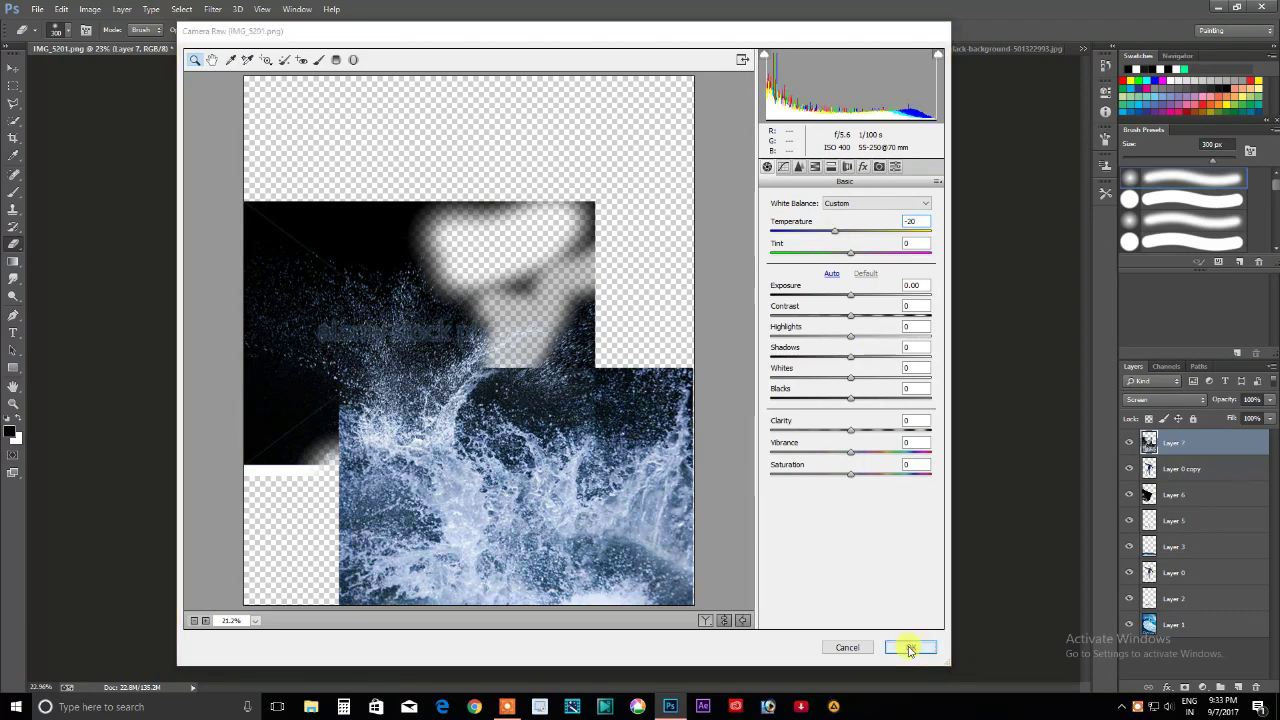
pyautogui.click(910, 648)
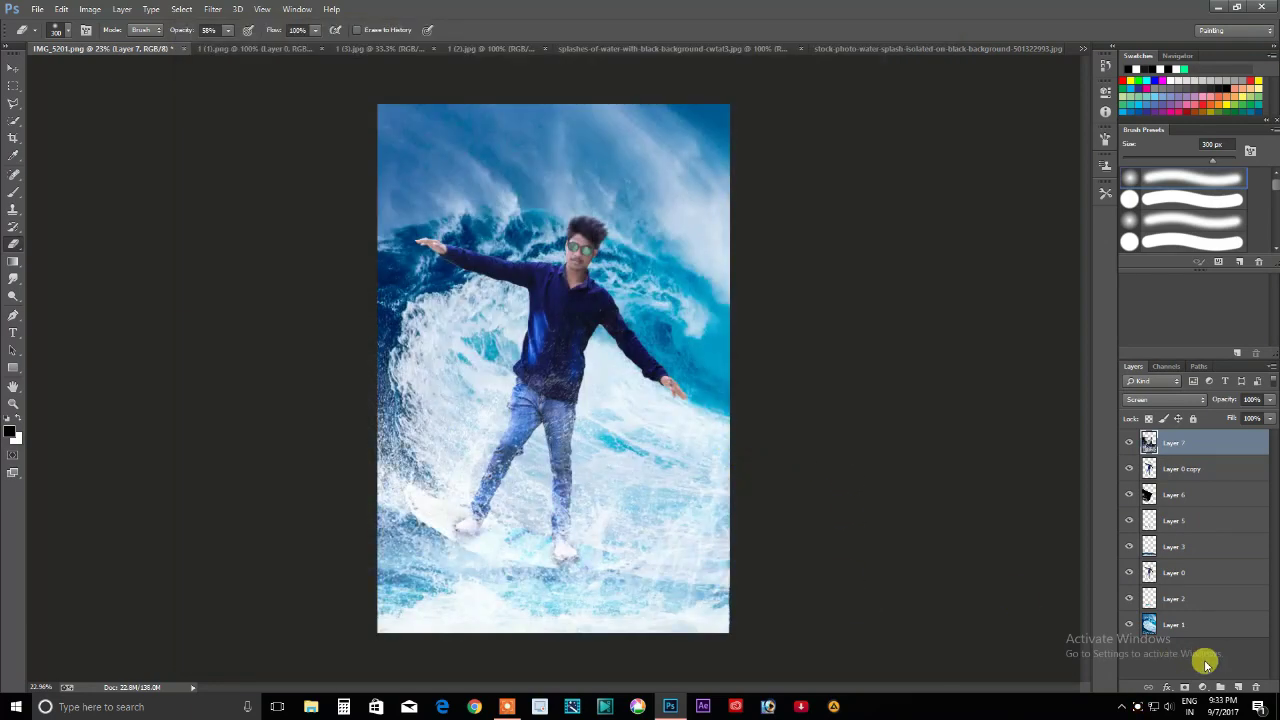
pyautogui.scroll(-1, 580, 460)
# - Select every layer in the stack and merge them into a single layer
pyautogui.scroll(1, 528, 357)
pyautogui.scroll(1, 543, 408)
pyautogui.scroll(-1, 534, 400)
pyautogui.scroll(-1, 550, 415)
pyautogui.moveTo(1174, 464); pyautogui.dragTo(1180, 598)
pyautogui.keyDown('shift'); pyautogui.click(1176, 624); pyautogui.keyUp('shift')
pyautogui.rightClick(1176, 624)
pyautogui.click(1010, 484)
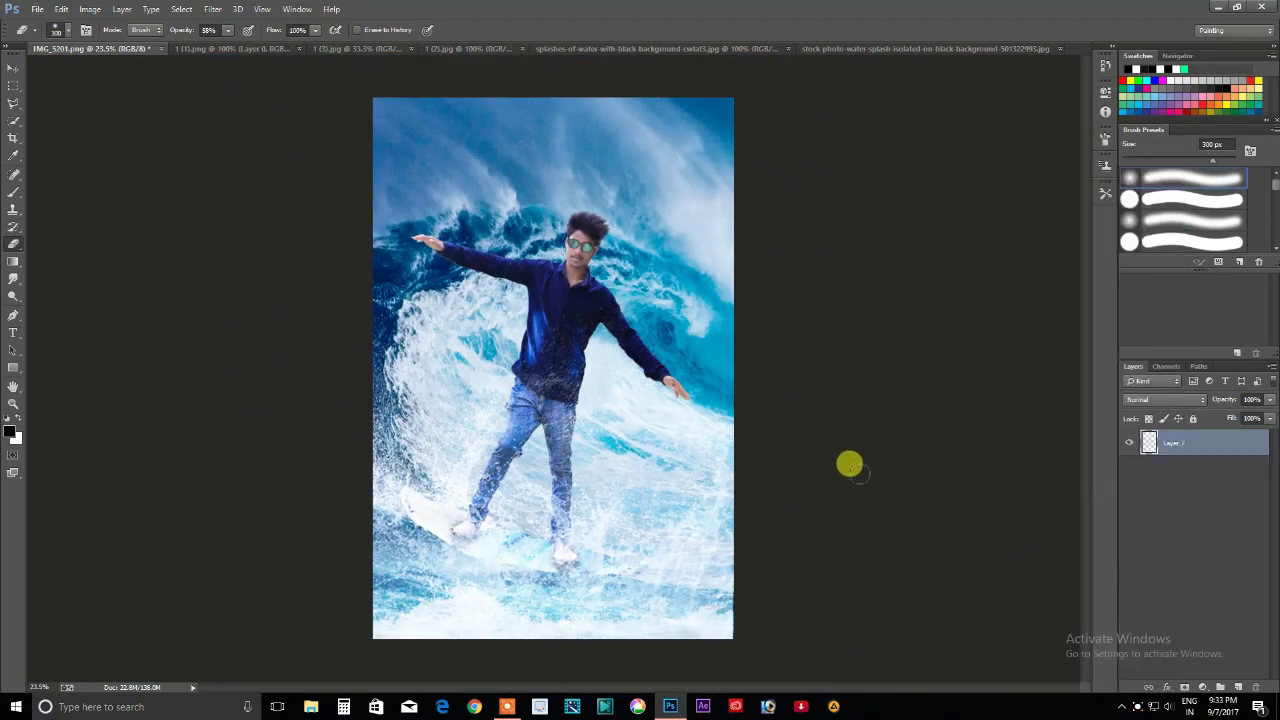
pyautogui.click(1129, 443)
pyautogui.click(1129, 443)
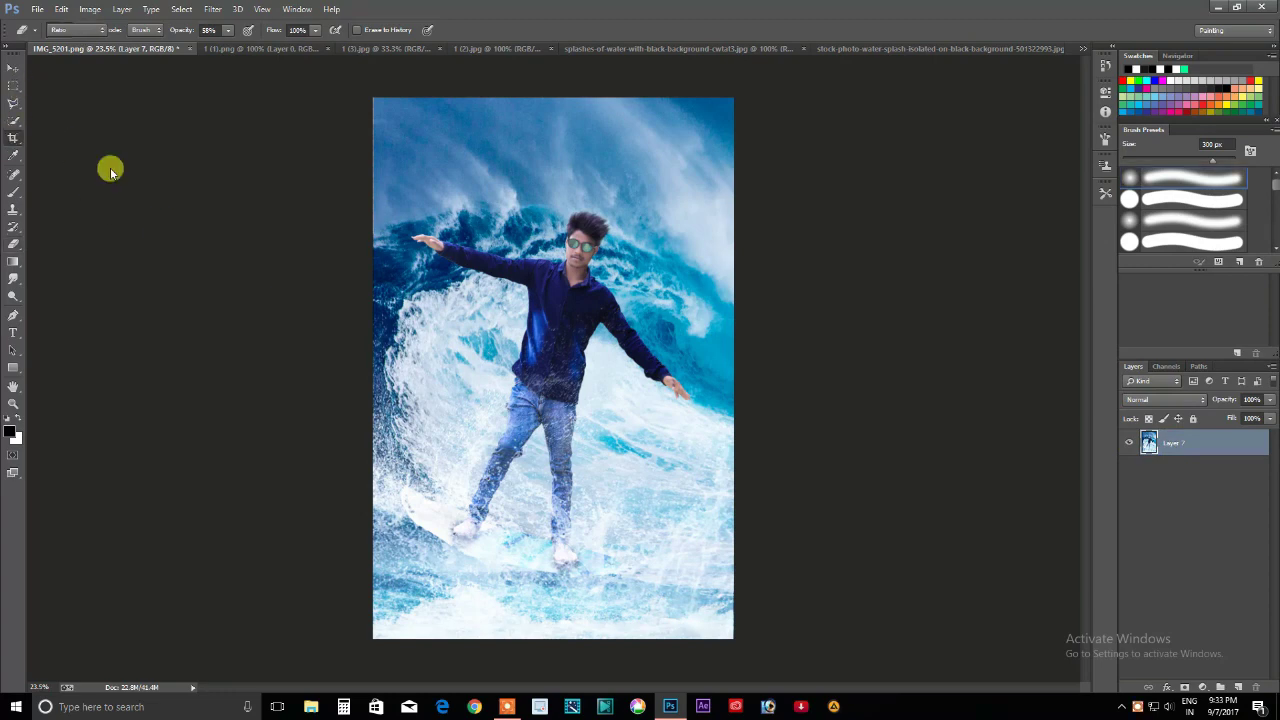
# - Add a 50 px white stroke around the image
pyautogui.click(13, 137)
pyautogui.press('i')
pyautogui.click(61, 9)
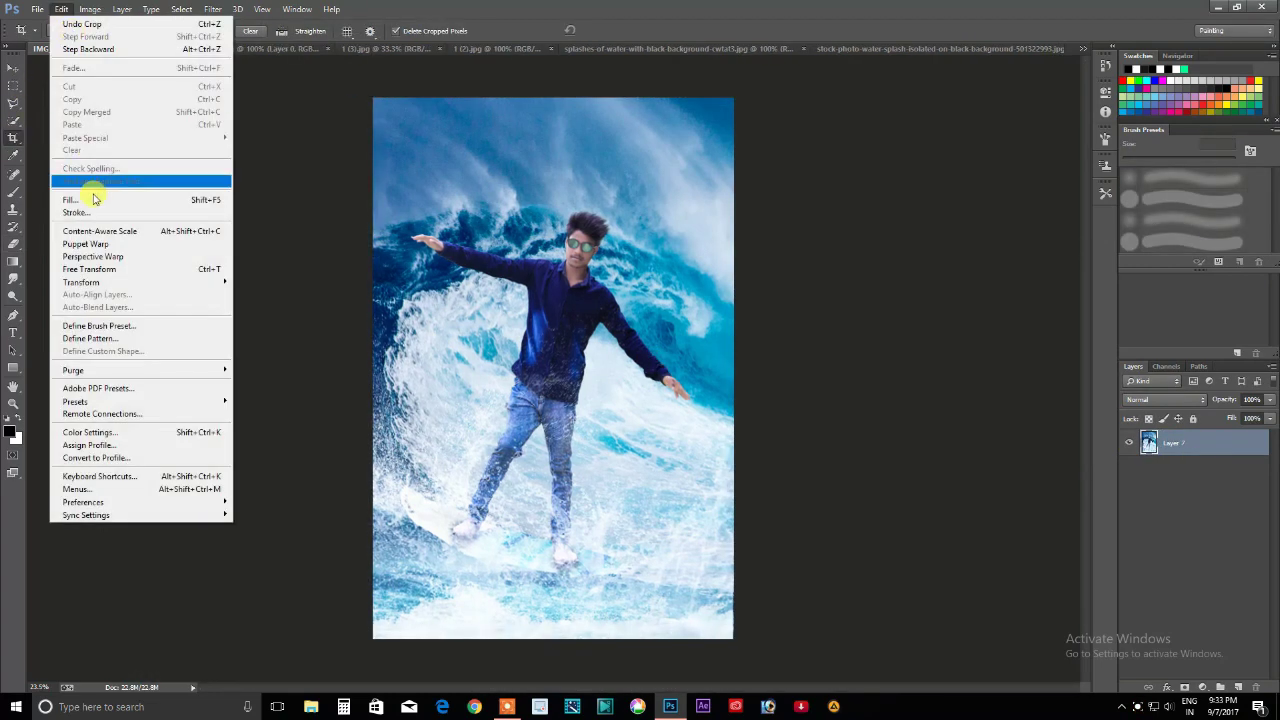
pyautogui.click(95, 205)
pyautogui.click(598, 228)
pyautogui.click(809, 485)
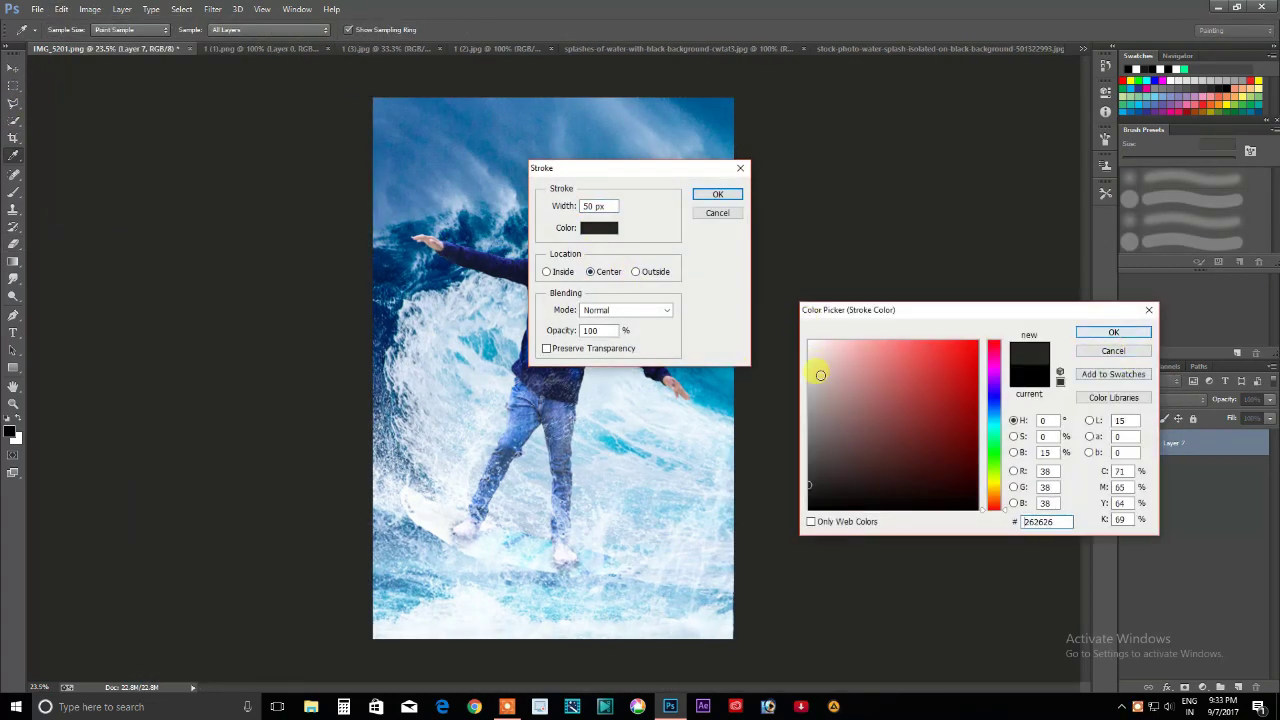
pyautogui.click(809, 341)
pyautogui.press('Return')
pyautogui.click(712, 196)
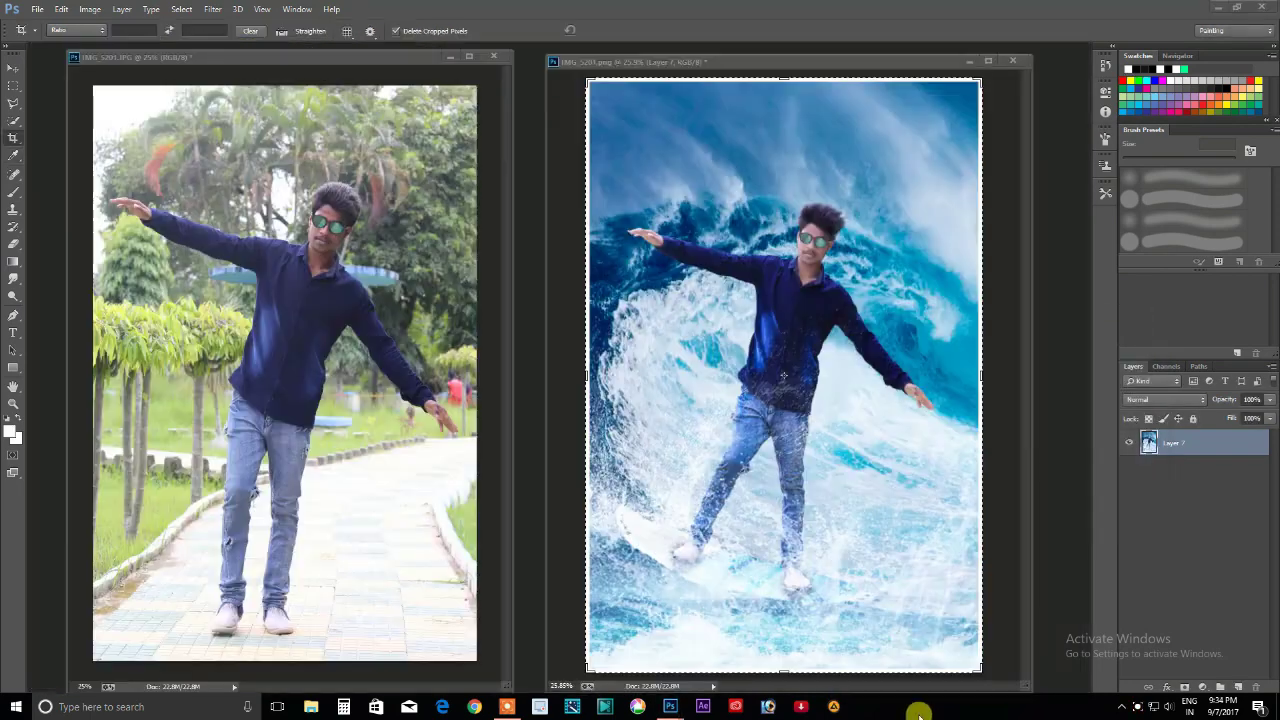
# - Close the original park photo and the composite without saving, then quit Photoshop
pyautogui.click(303, 326)
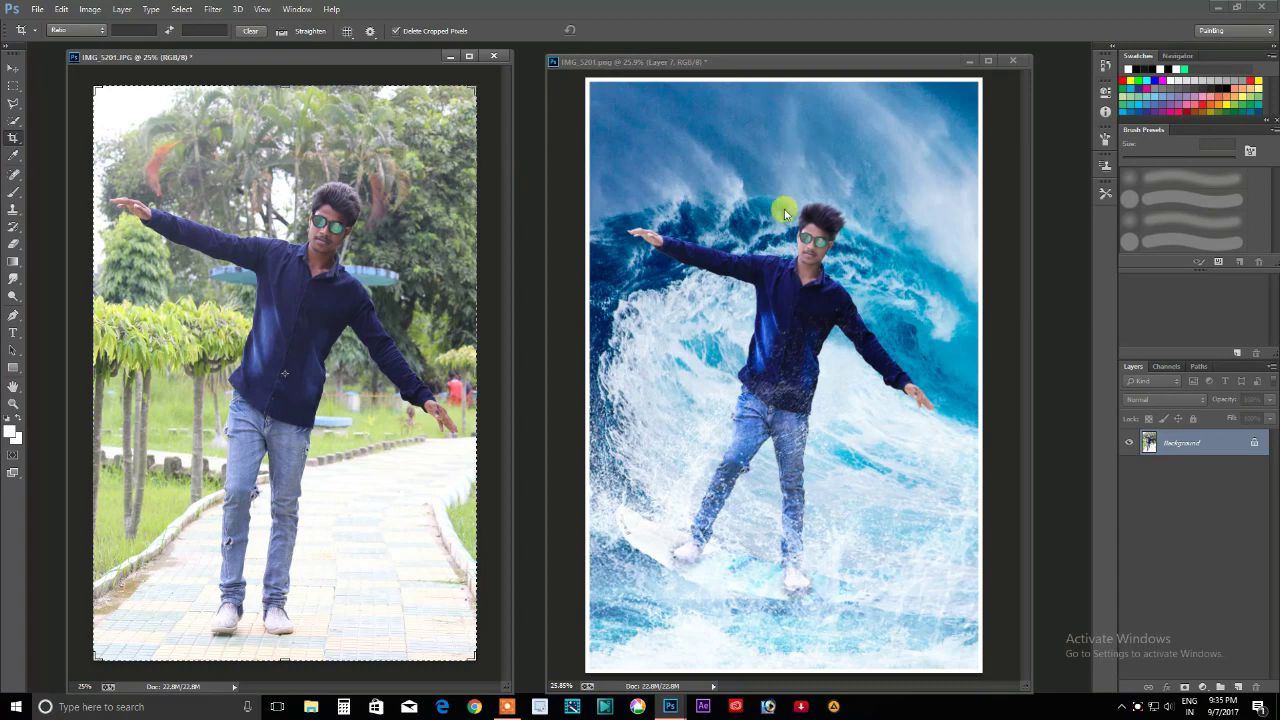
pyautogui.click(504, 57)
pyautogui.click(1013, 58)
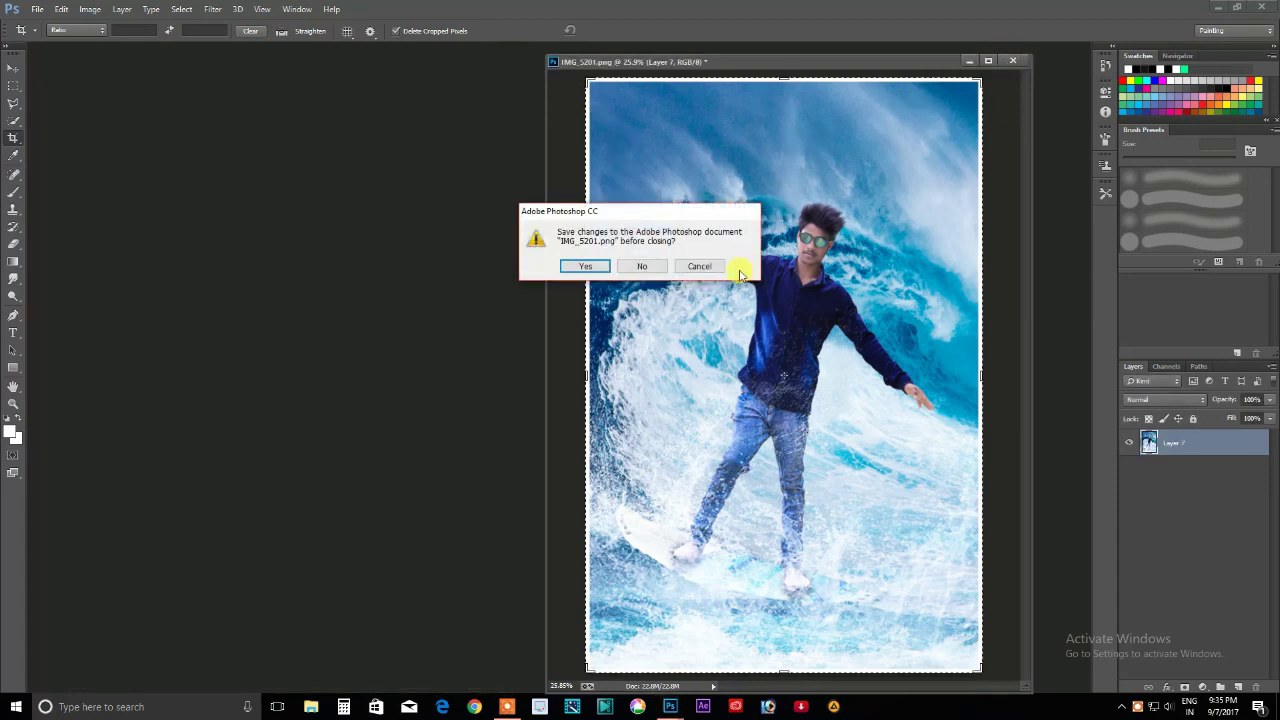
pyautogui.click(643, 266)
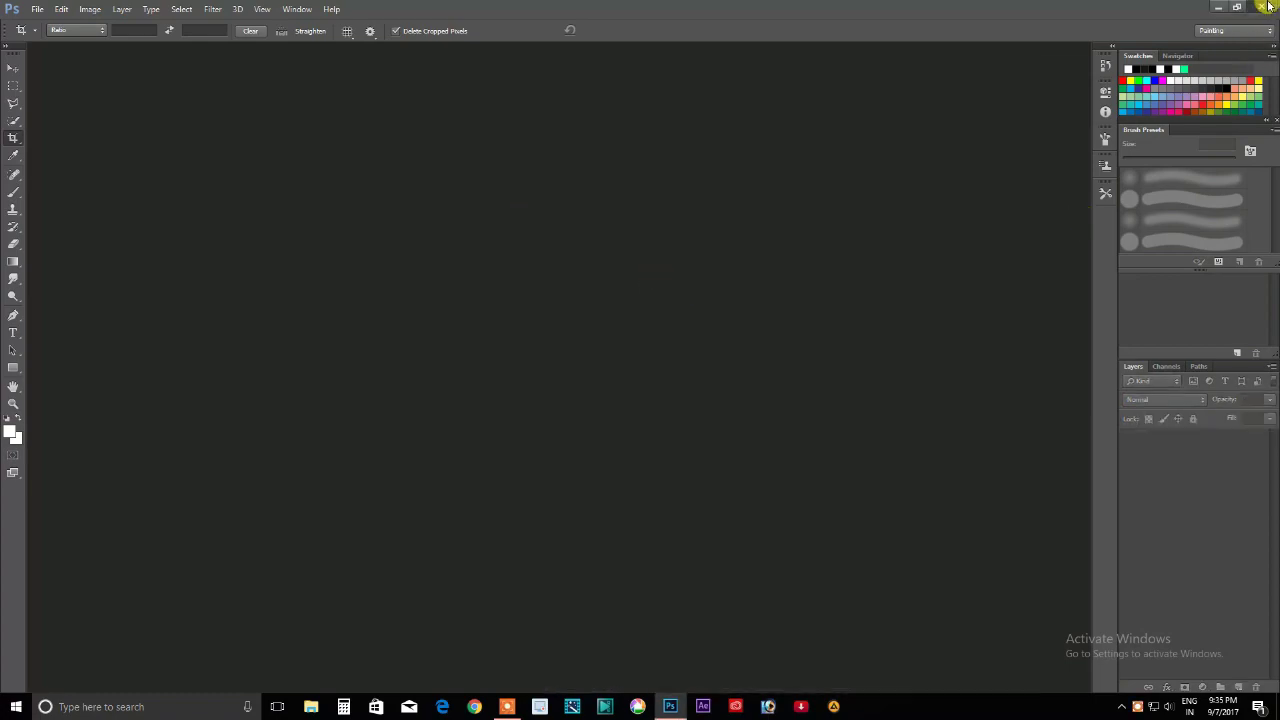
pyautogui.click(1268, 6)
# - Refresh the Windows desktop three times from its right-click menu
pyautogui.rightClick(484, 248)
pyautogui.click(513, 287)
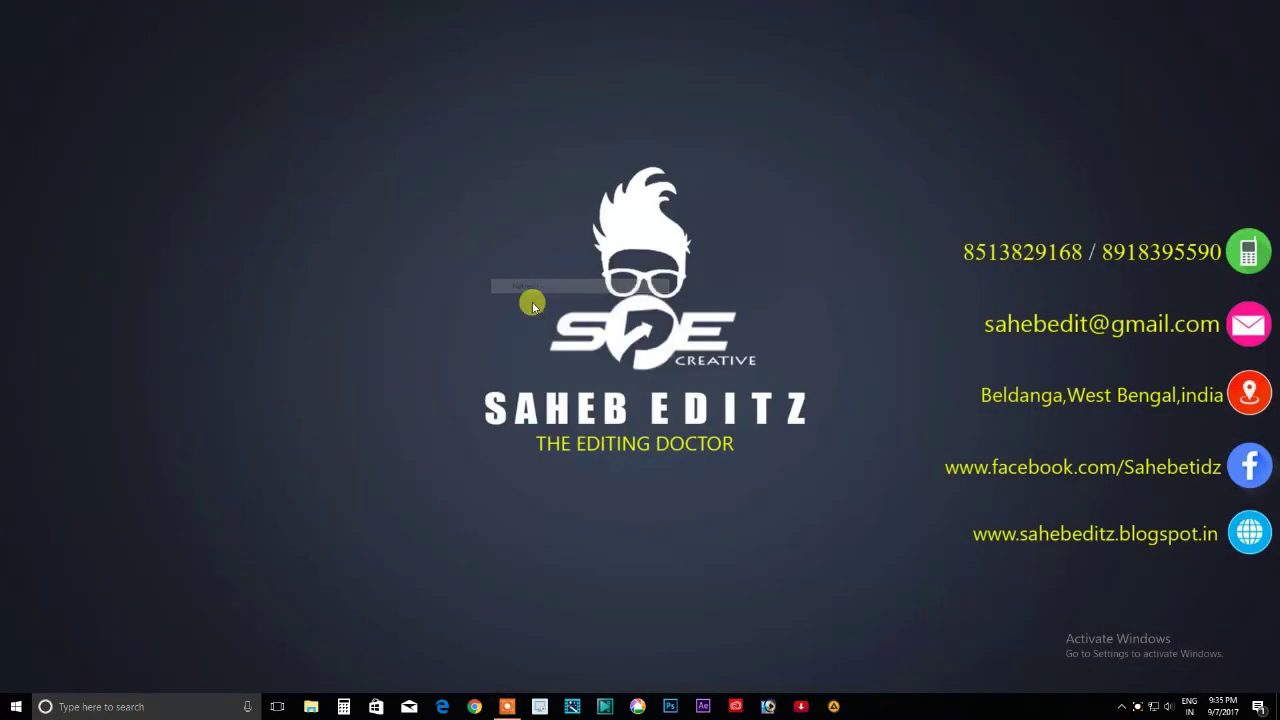
pyautogui.rightClick(513, 285)
pyautogui.click(549, 323)
pyautogui.rightClick(486, 284)
pyautogui.click(531, 330)
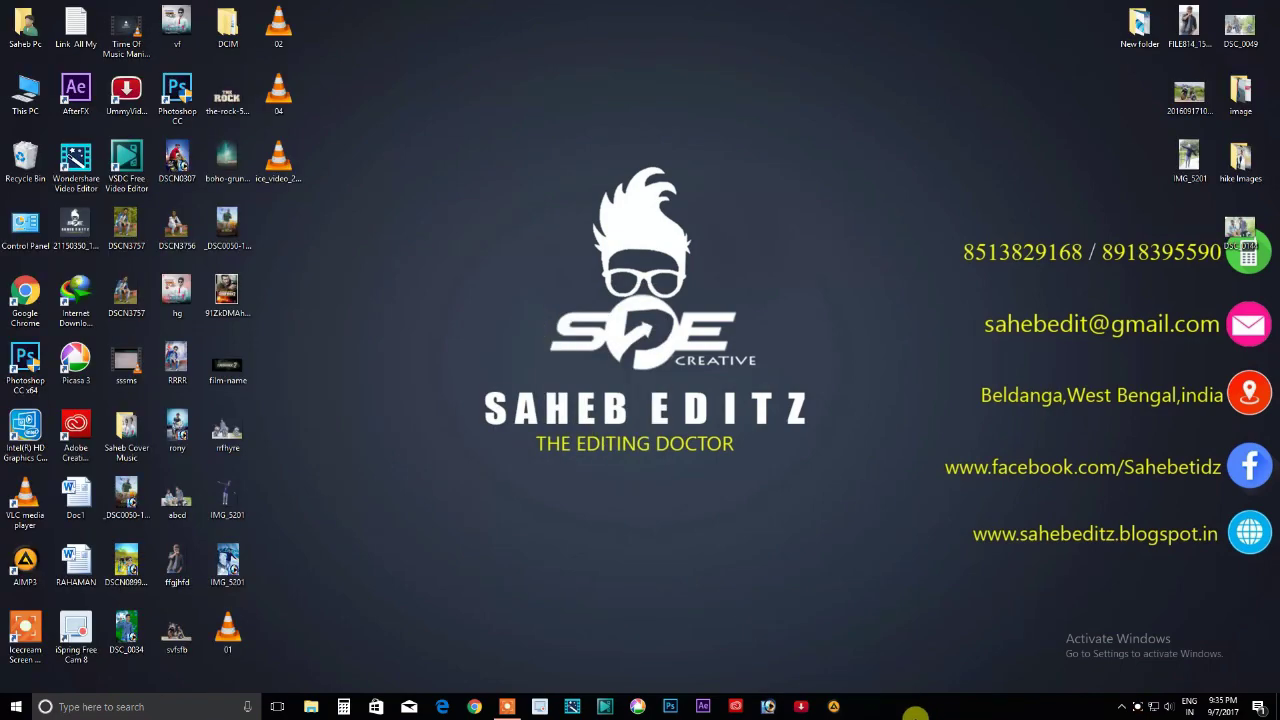